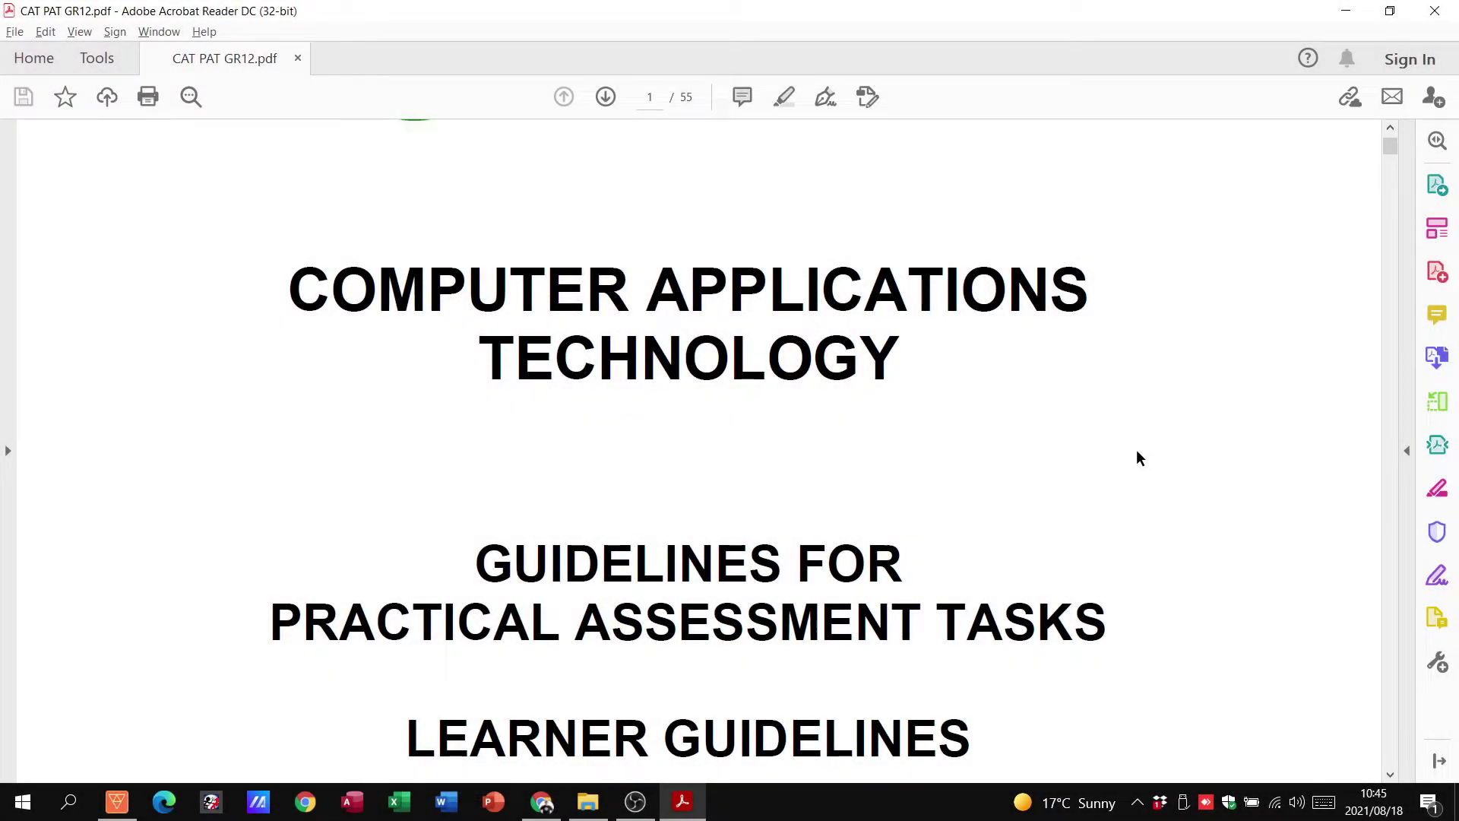
- Scroll into the Phase 2 instructions and highlight the database requirement in the second bullet
scroll(1138, 457, down, 10)
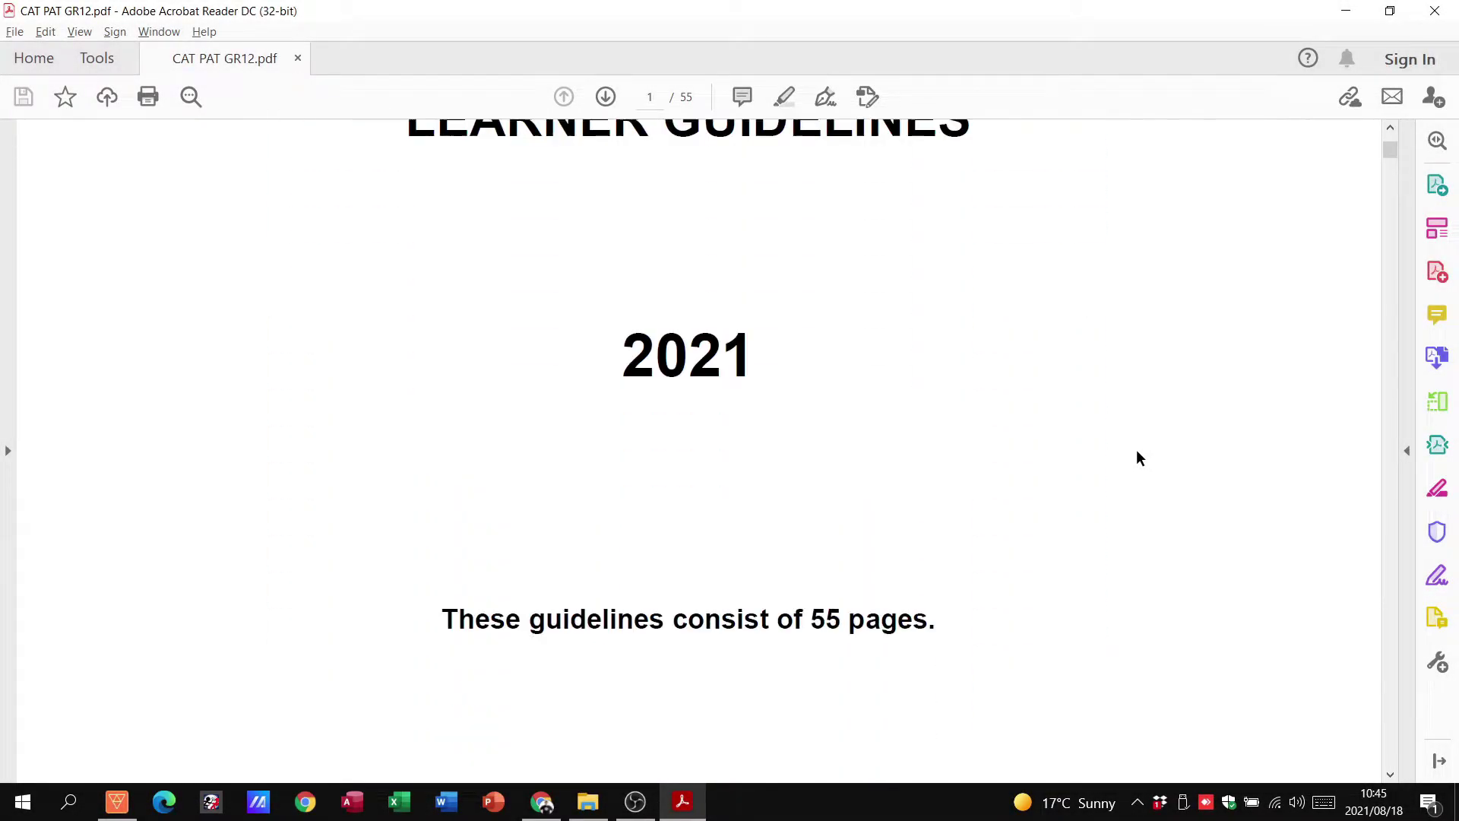
scroll(1138, 457, down, 1)
drag(1382, 151, 1380, 359)
scroll(1148, 452, up, 10)
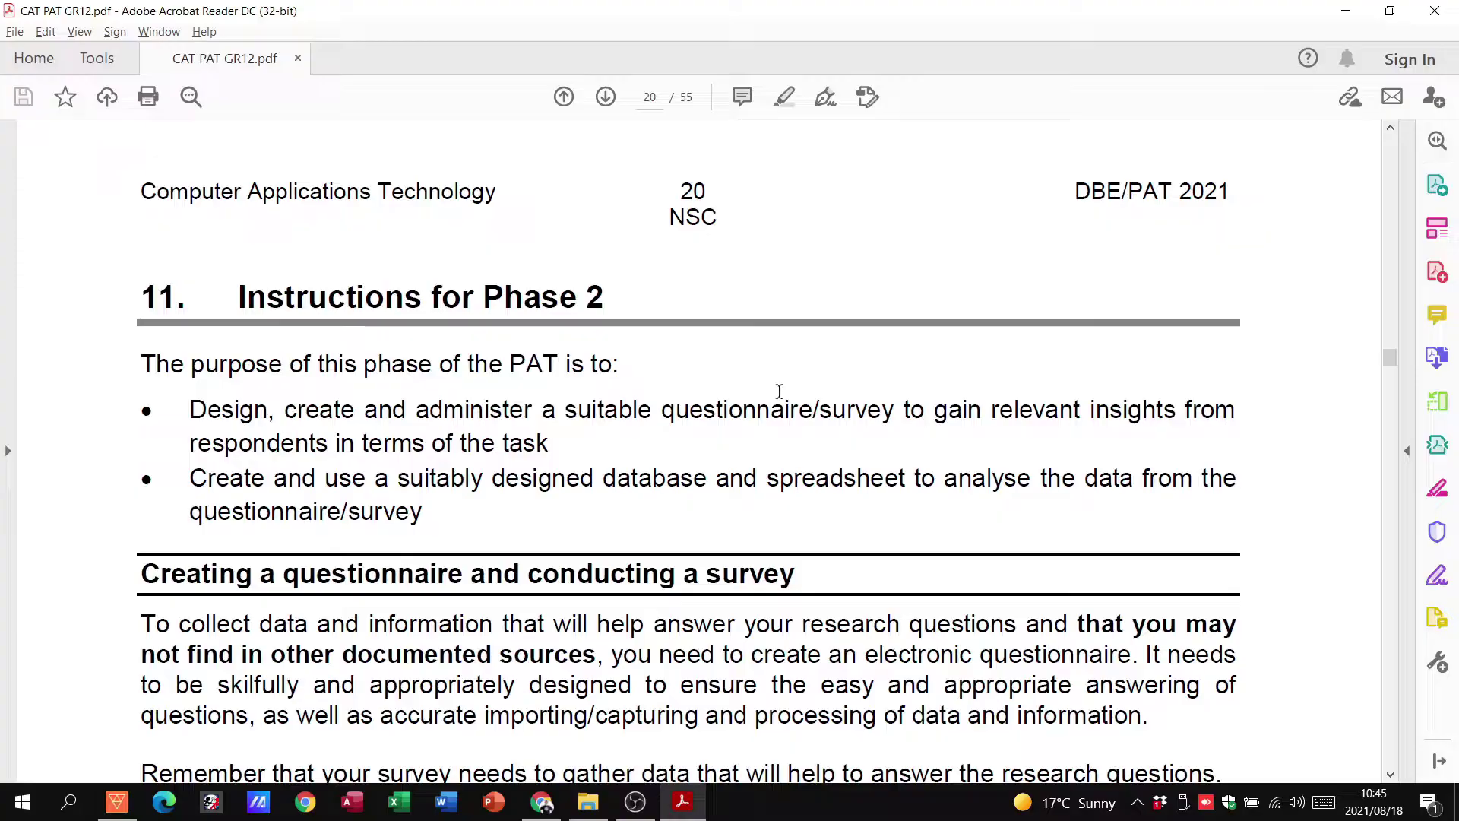
drag(190, 479, 700, 495)
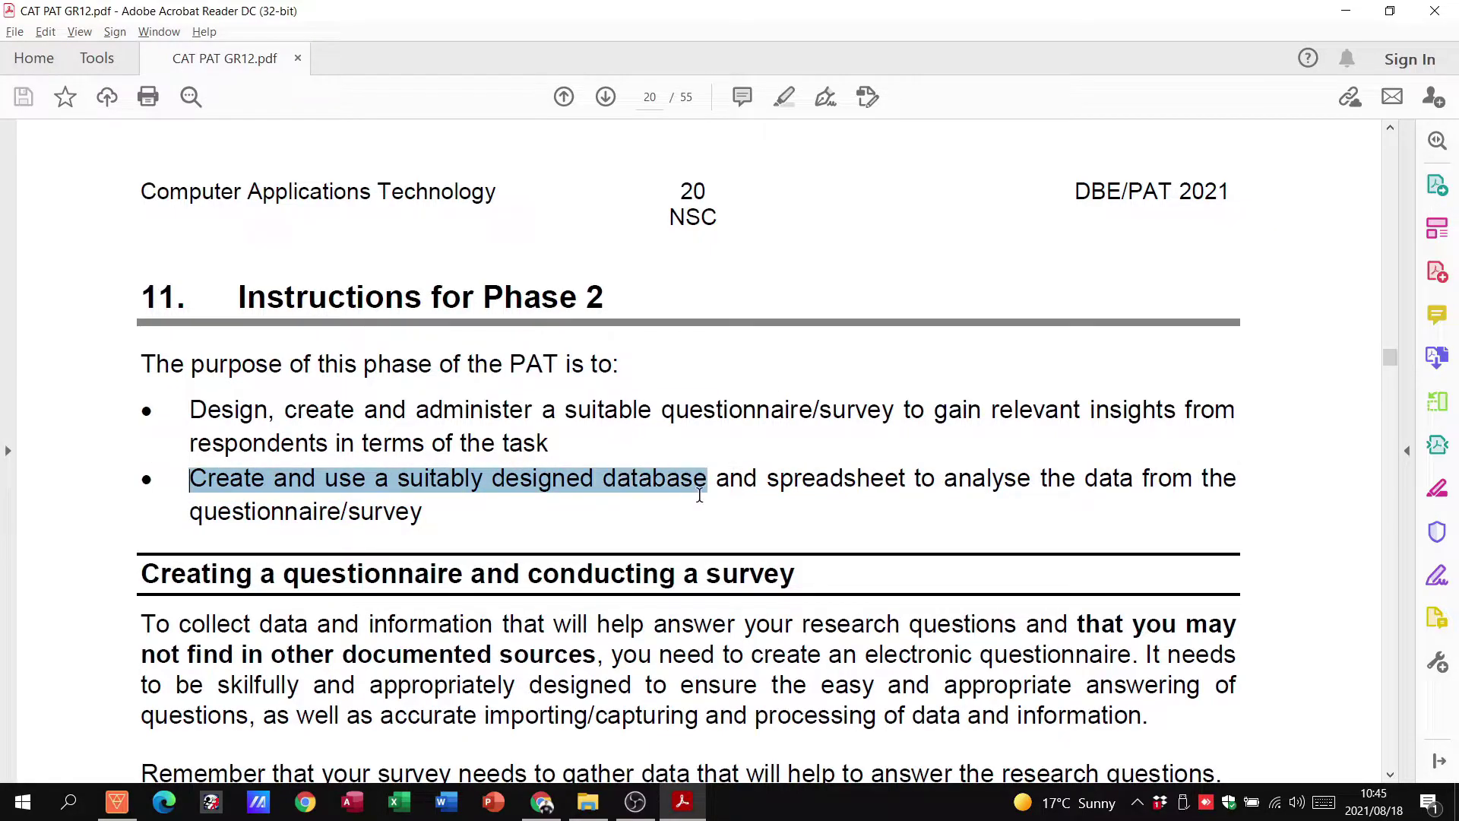
click(571, 386)
- Move further down and select the item 6 data-capturing lines and its 'Ensure that' requirements
scroll(618, 400, down, 5)
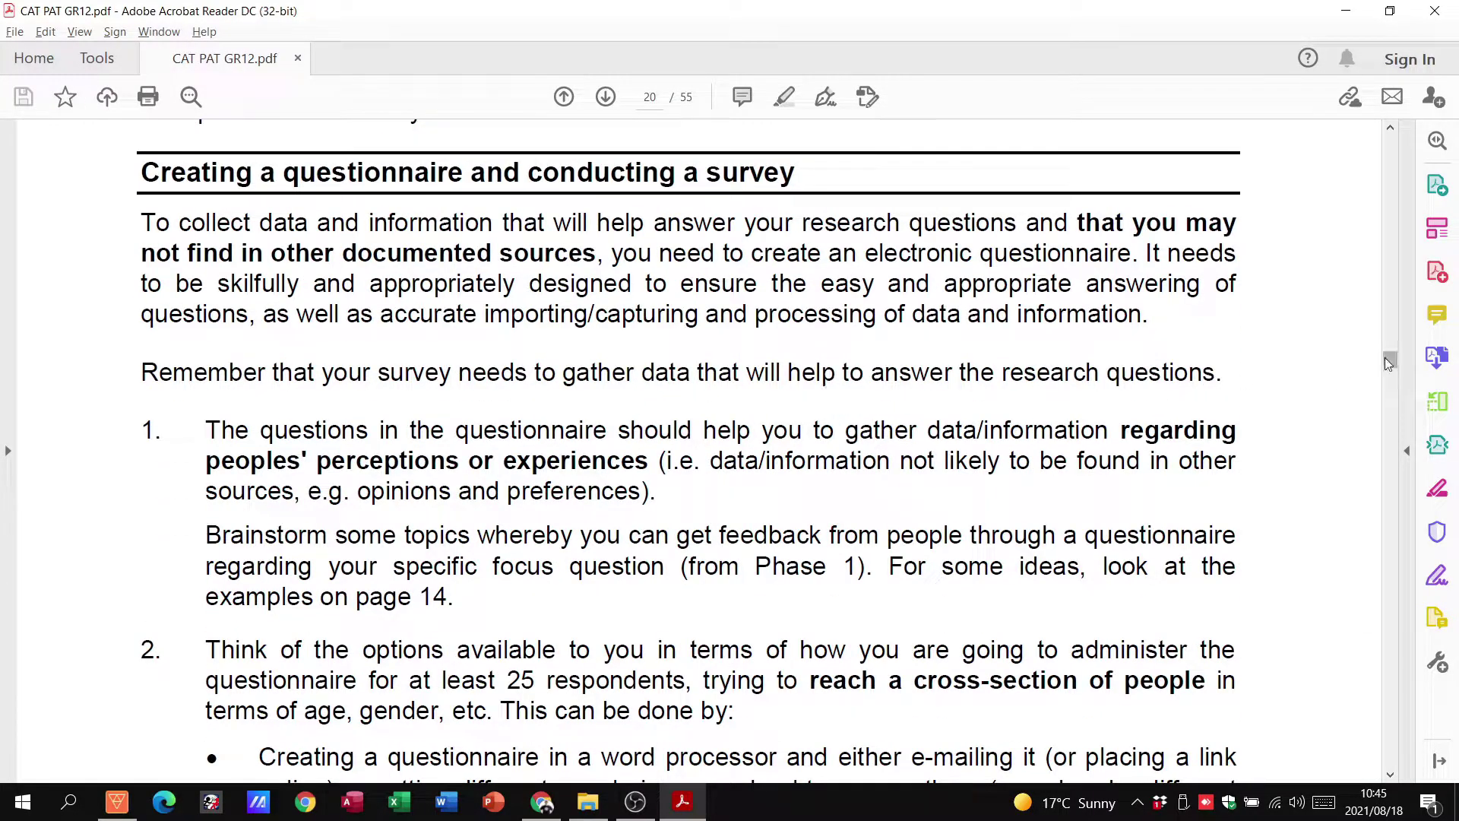
drag(1390, 359, 1390, 382)
scroll(786, 383, down, 3)
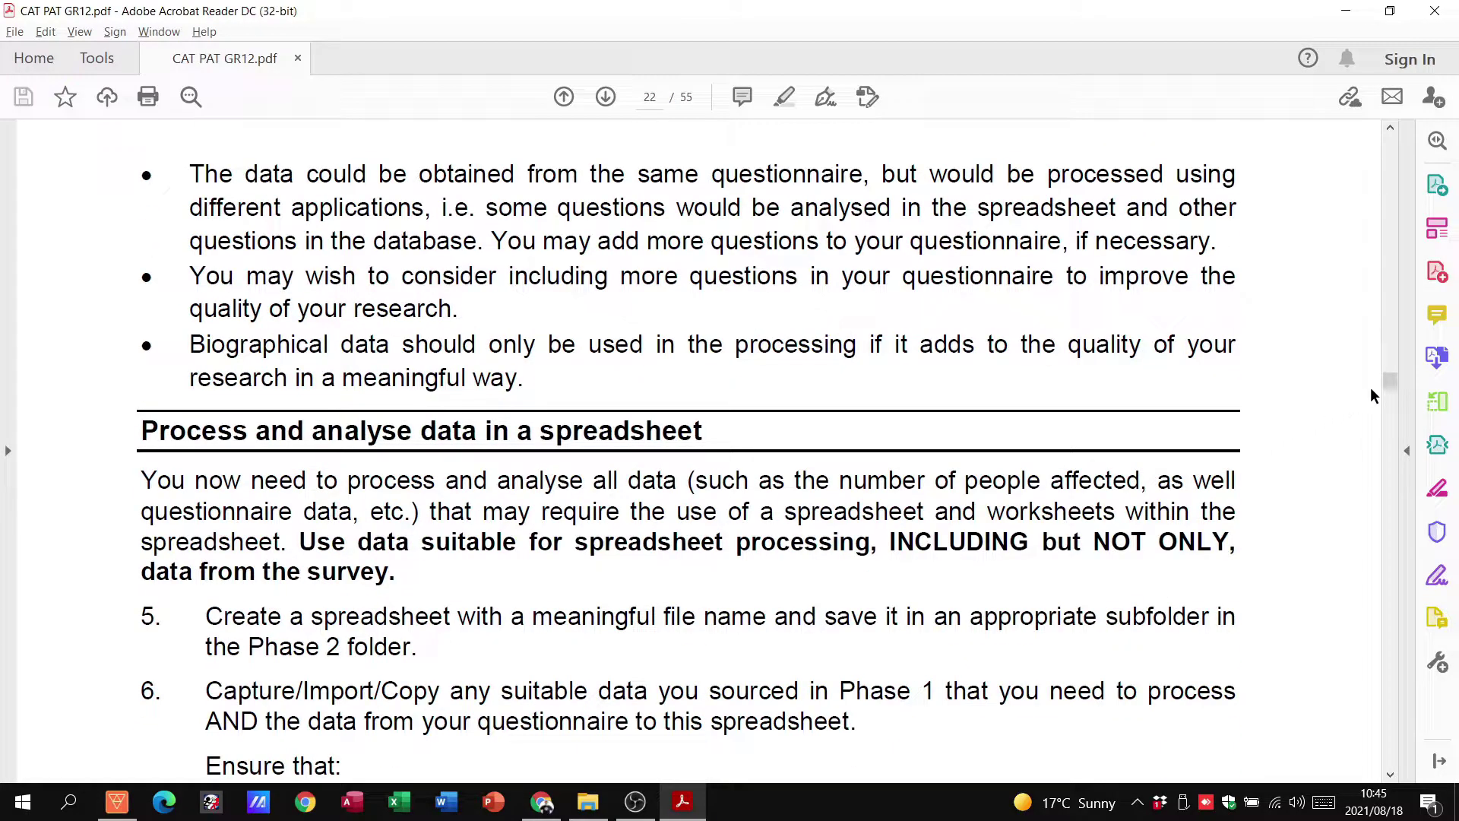
scroll(1393, 381, down, 3)
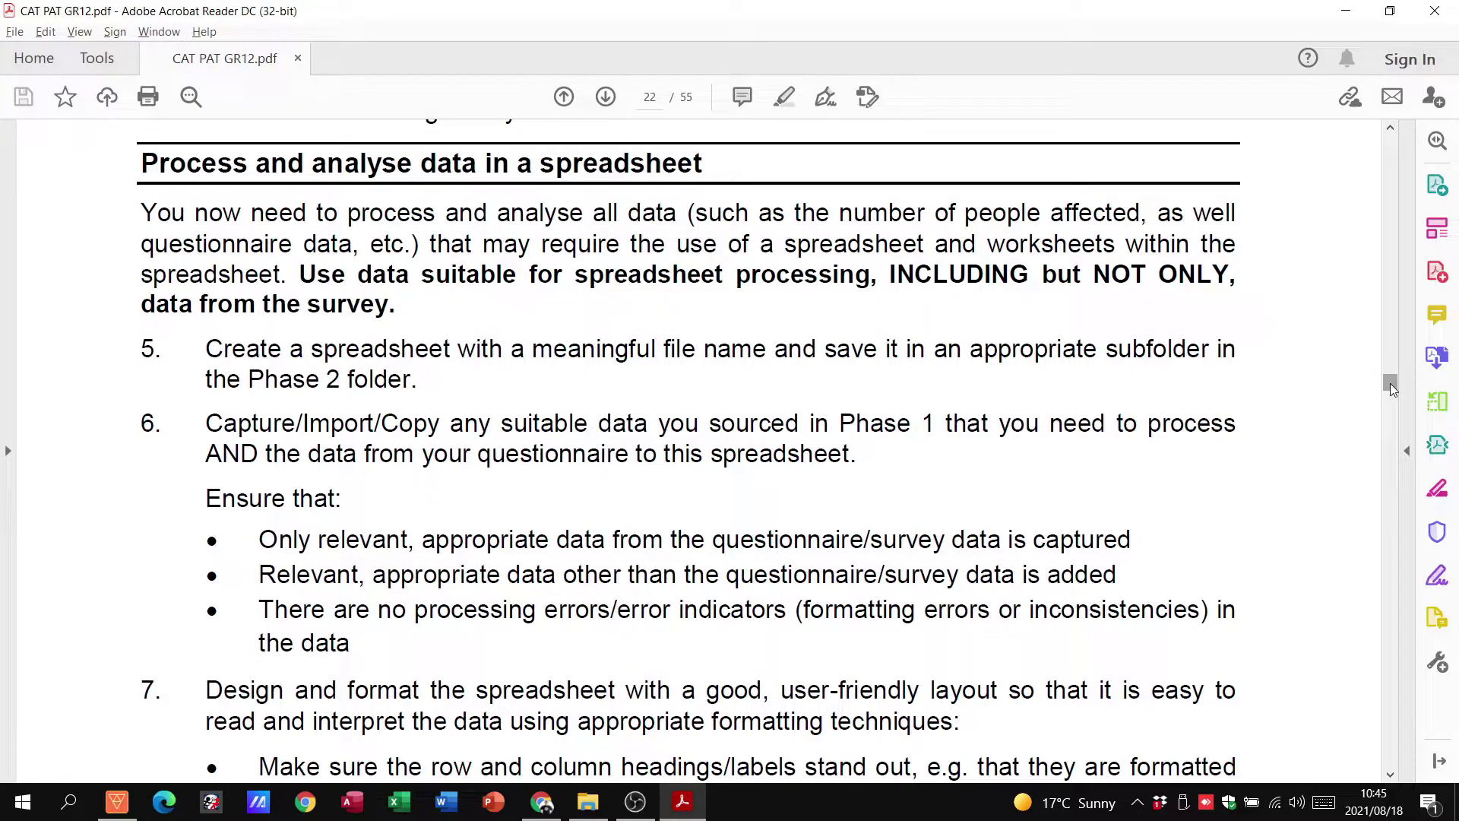
drag(324, 351, 731, 355)
drag(242, 420, 885, 420)
drag(250, 499, 1007, 524)
- Scroll on to the Phase 2 hand-in checklist on page 25
scroll(924, 503, down, 3)
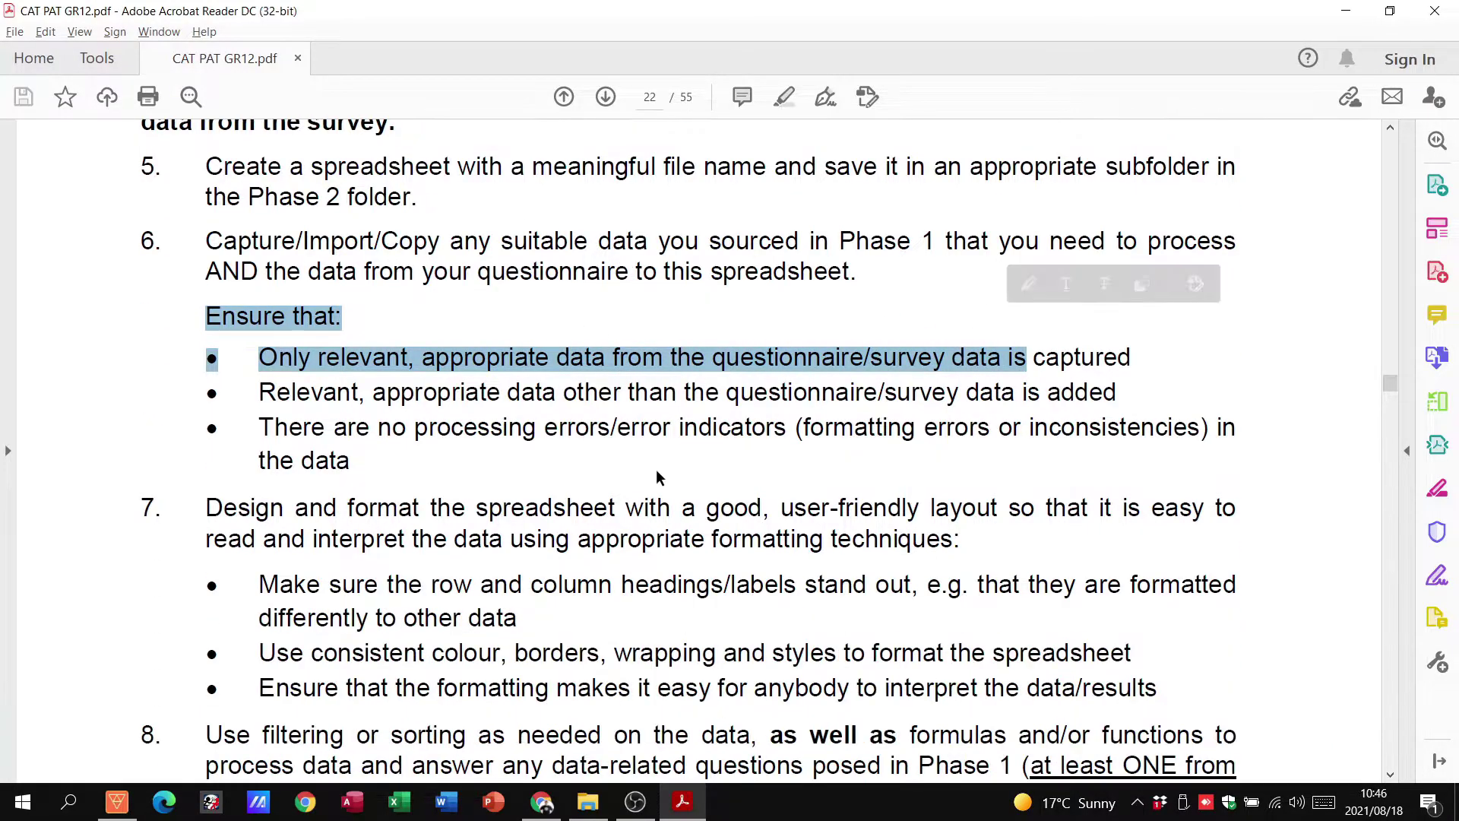
scroll(707, 479, down, 3)
scroll(750, 479, down, 3)
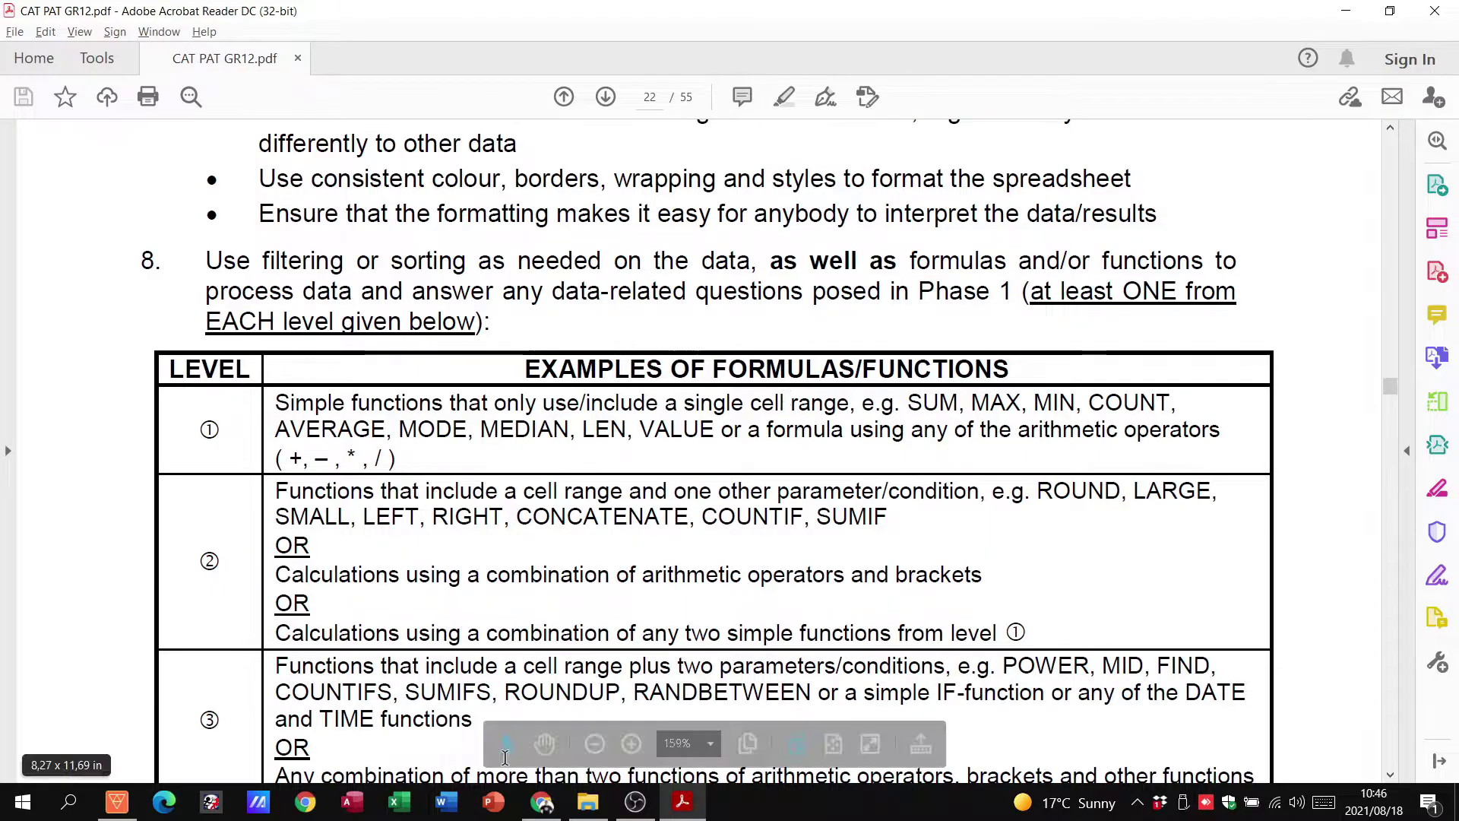
scroll(977, 477, down, 3)
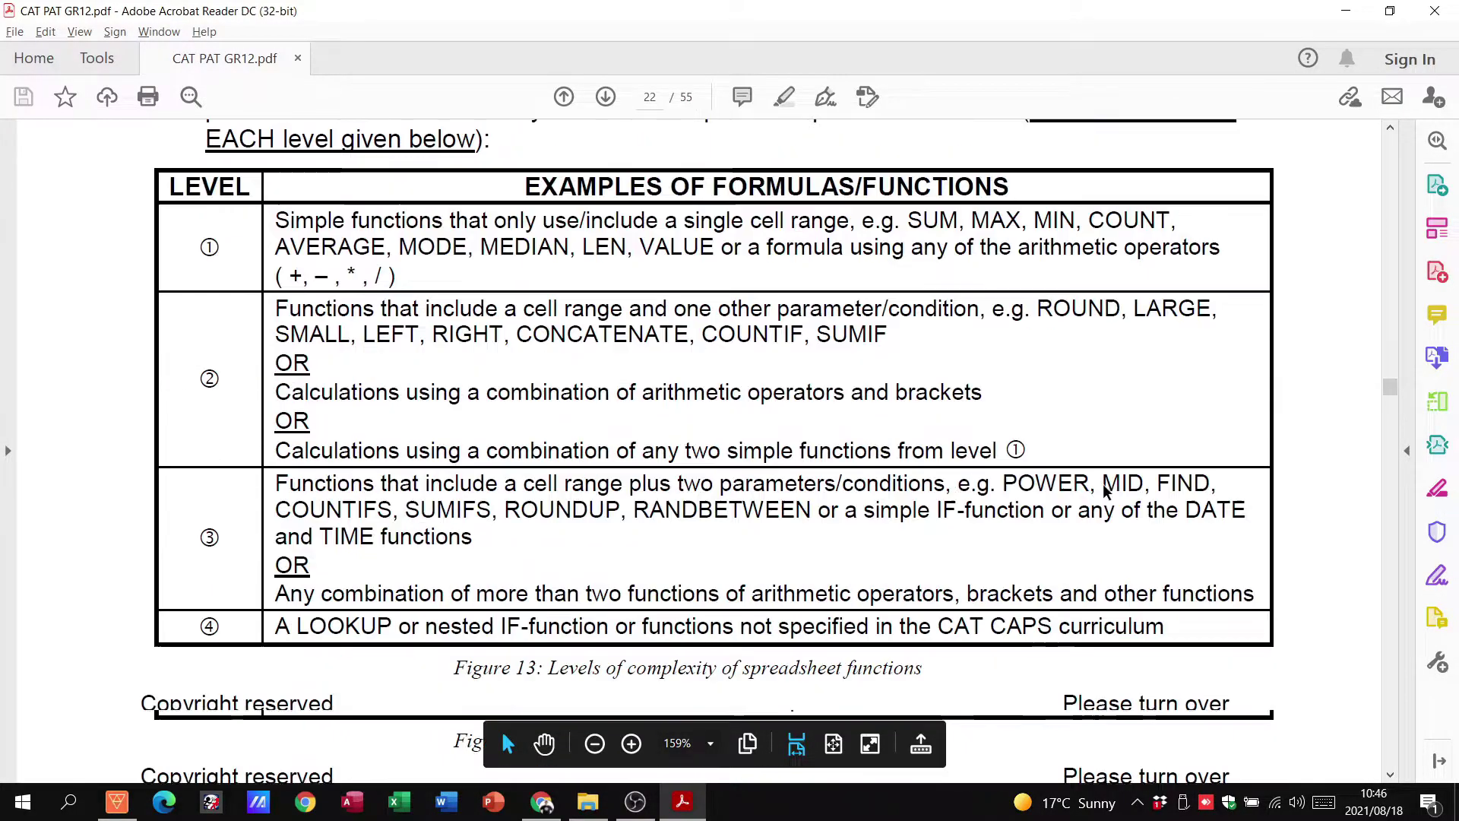
scroll(977, 476, down, 8)
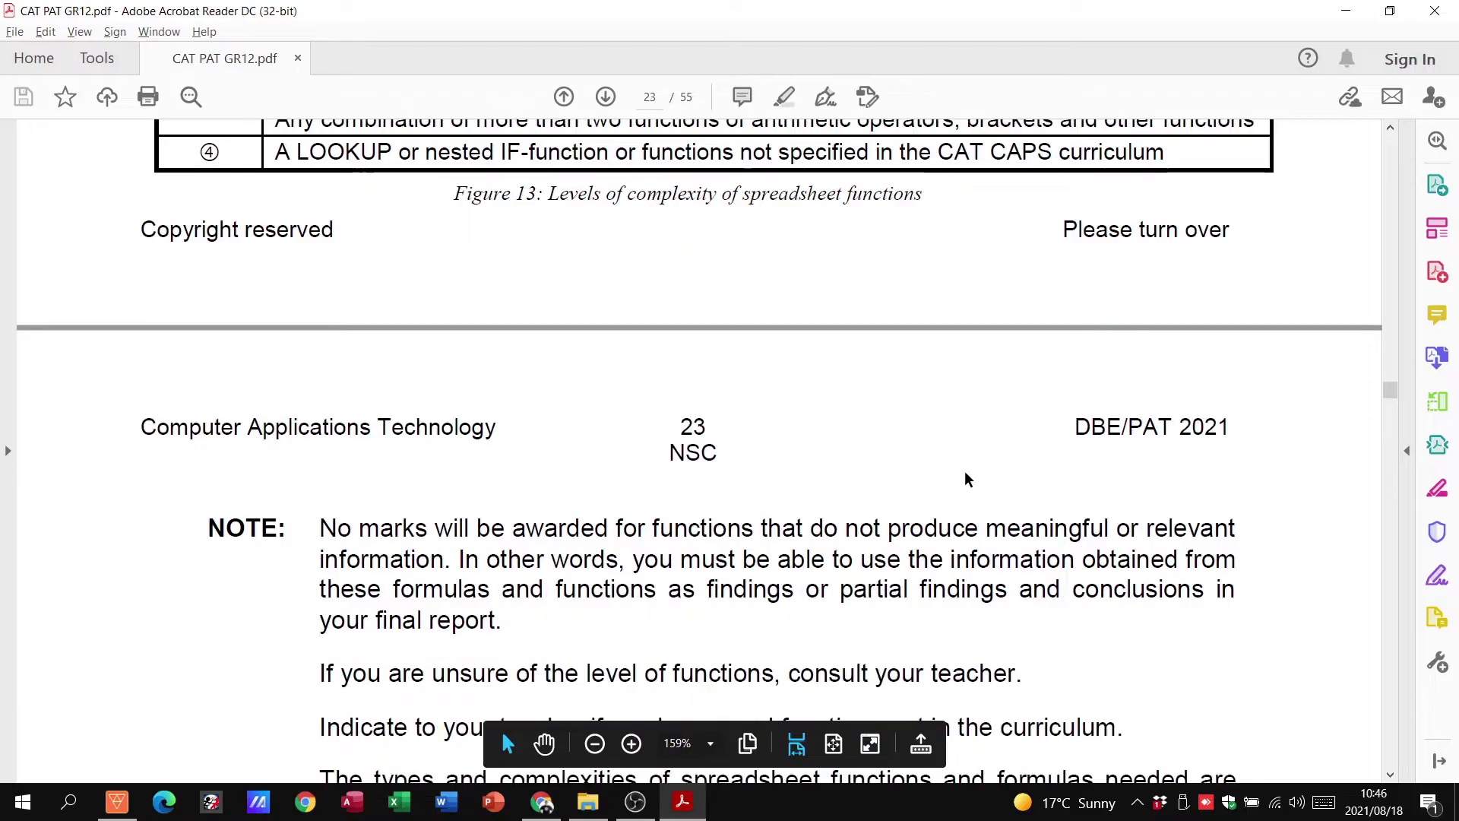
scroll(967, 477, down, 4)
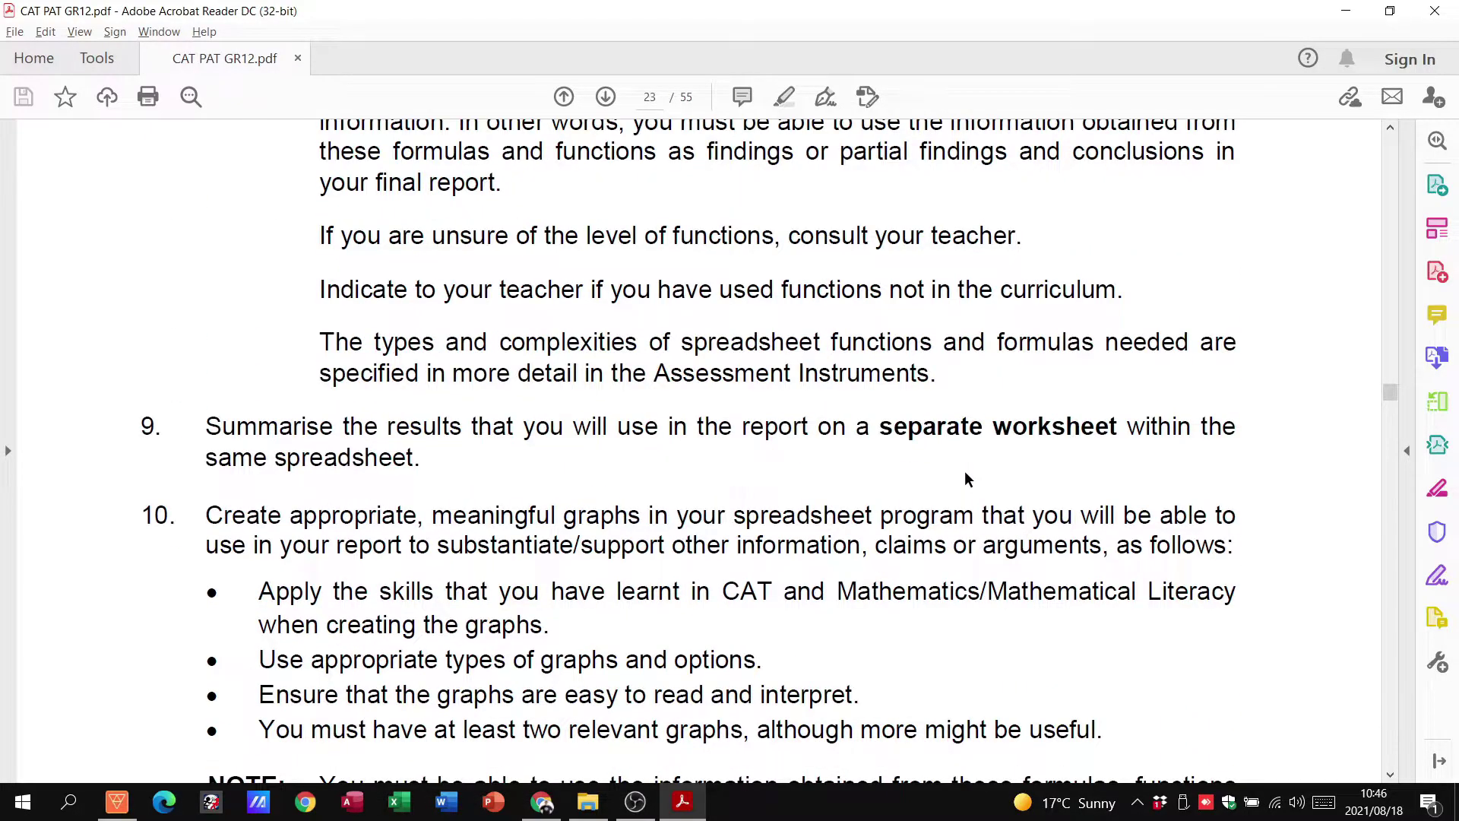
scroll(964, 471, down, 5)
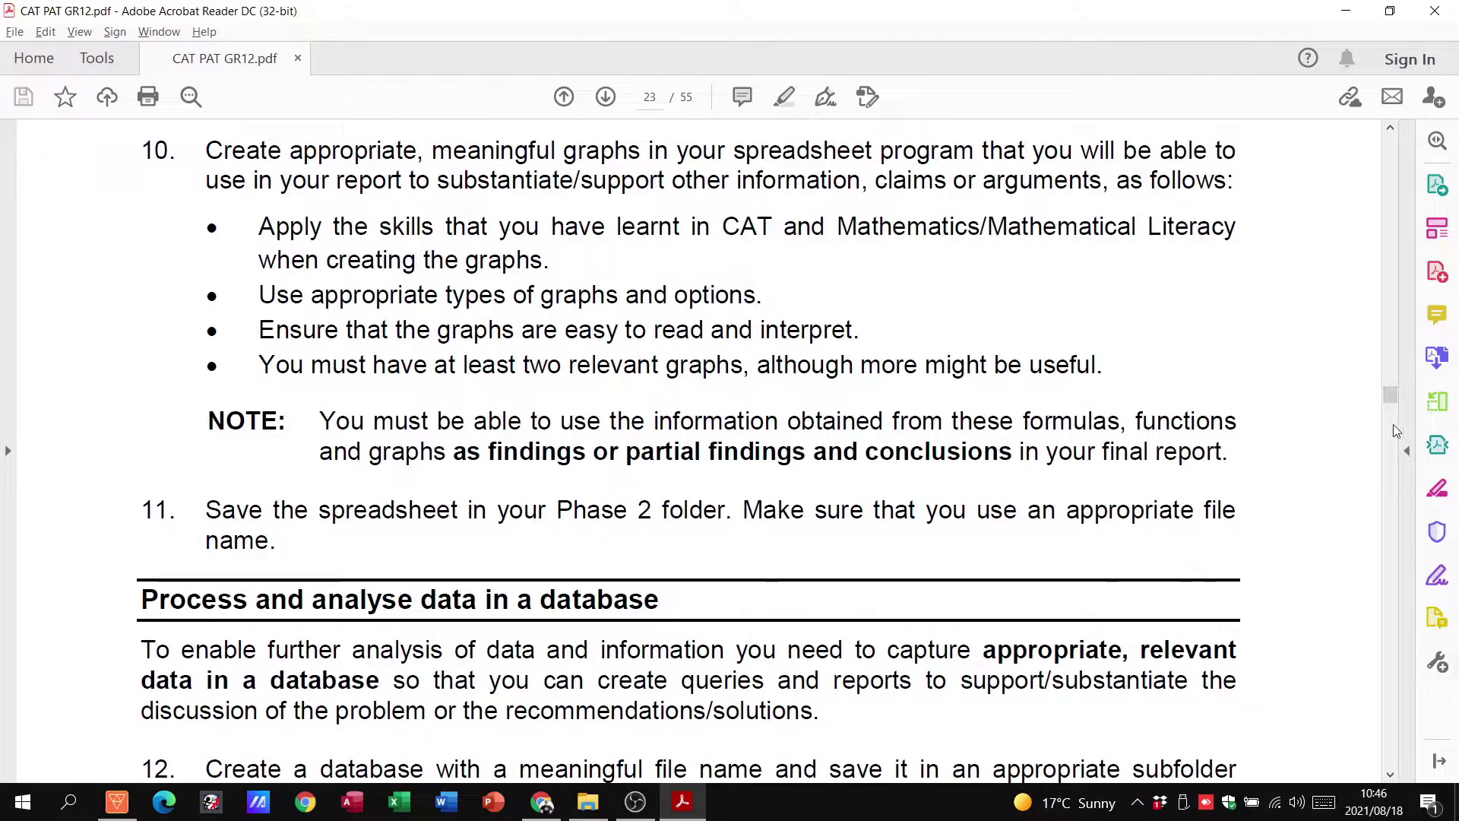
drag(1393, 402, 1390, 424)
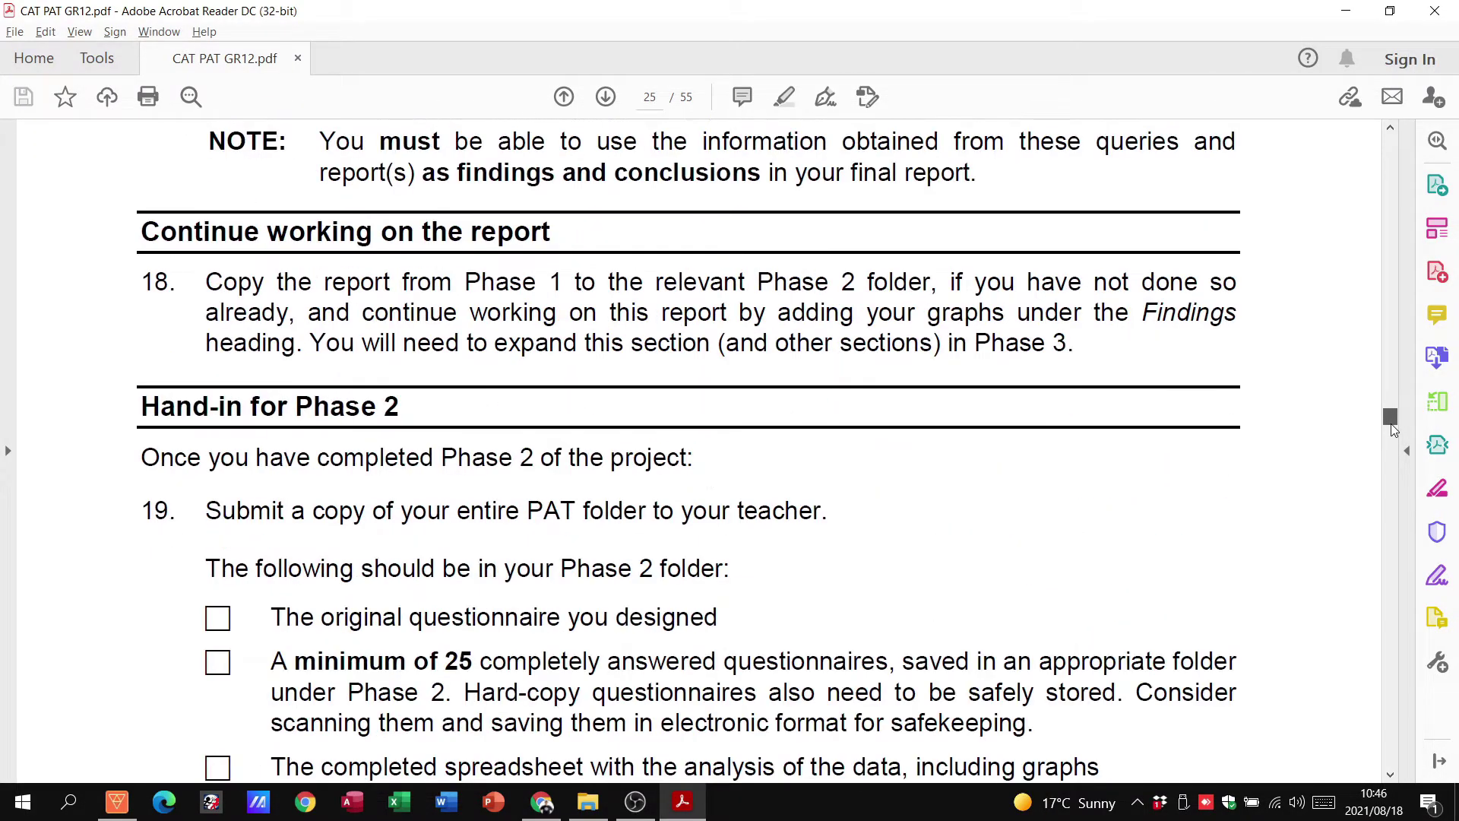
- Bring the item 19 checklist and NOTE paragraph into view, then switch to File Explorer
scroll(1033, 494, down, 3)
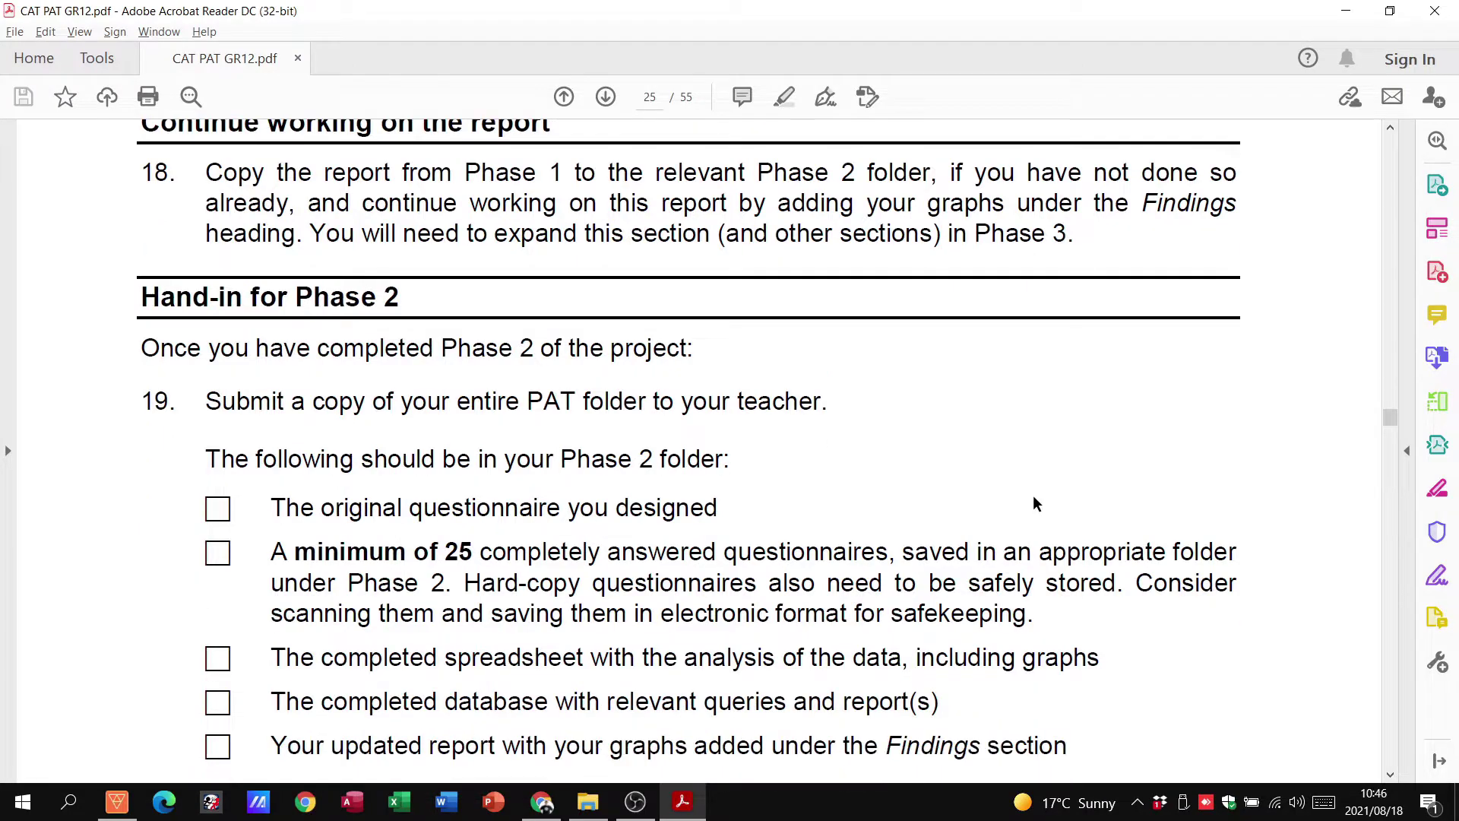
scroll(1033, 495, down, 2)
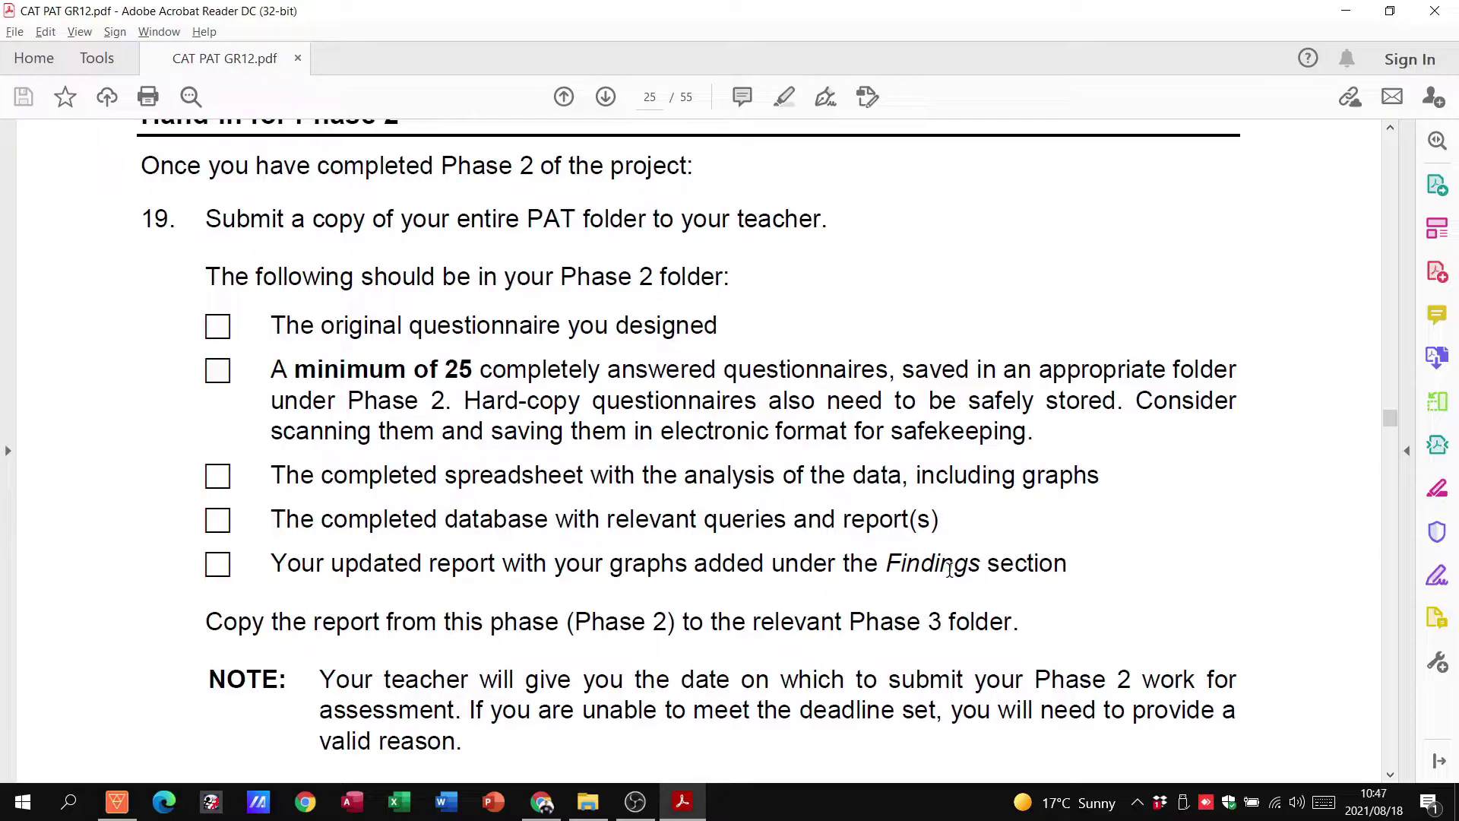
click(581, 803)
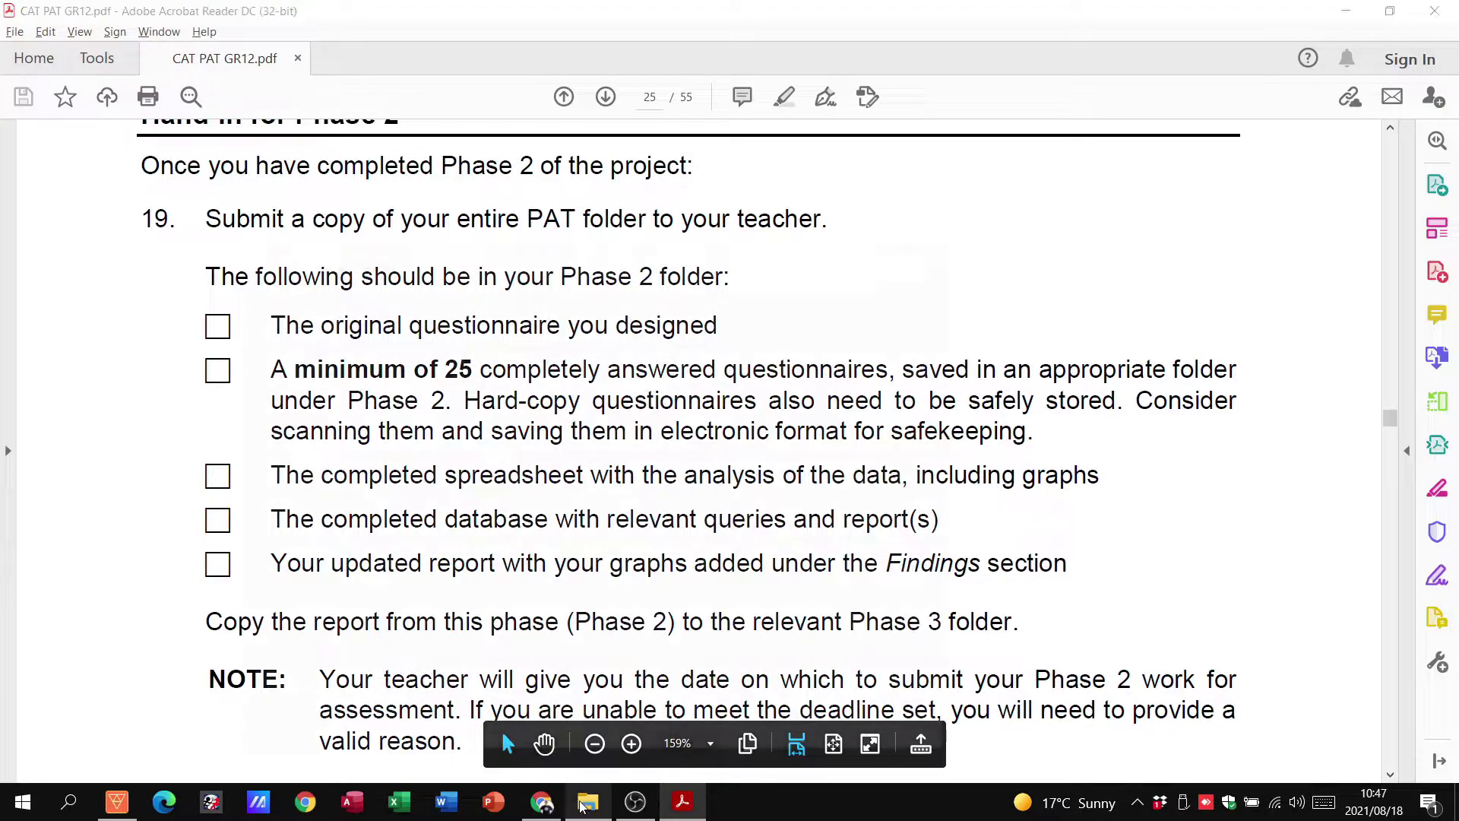
- Open Questionnaires.docx from a learner's Phase 2 folder inside PAT P2 Hand-In
double_click(444, 259)
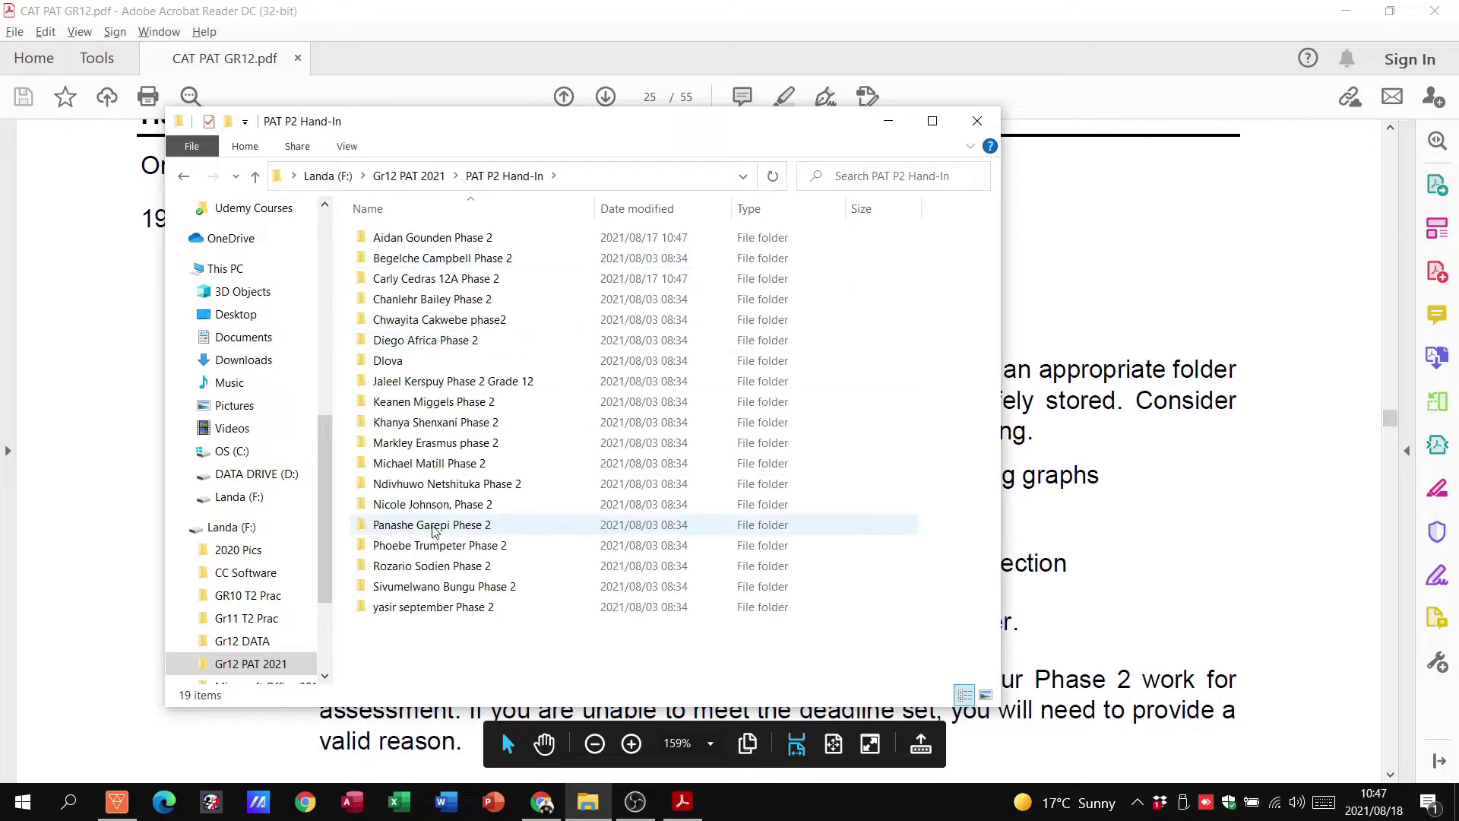
double_click(424, 566)
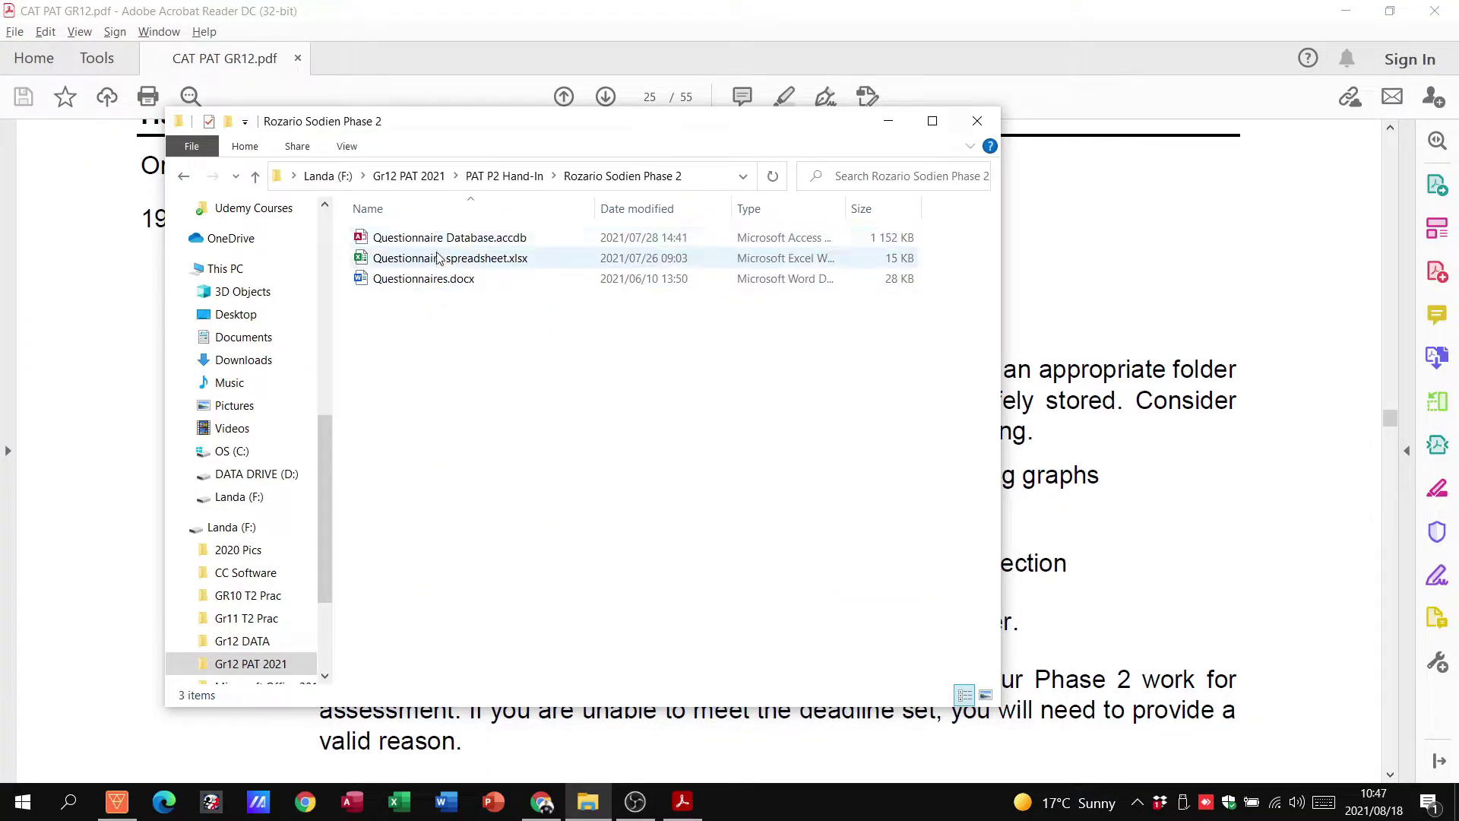
double_click(437, 280)
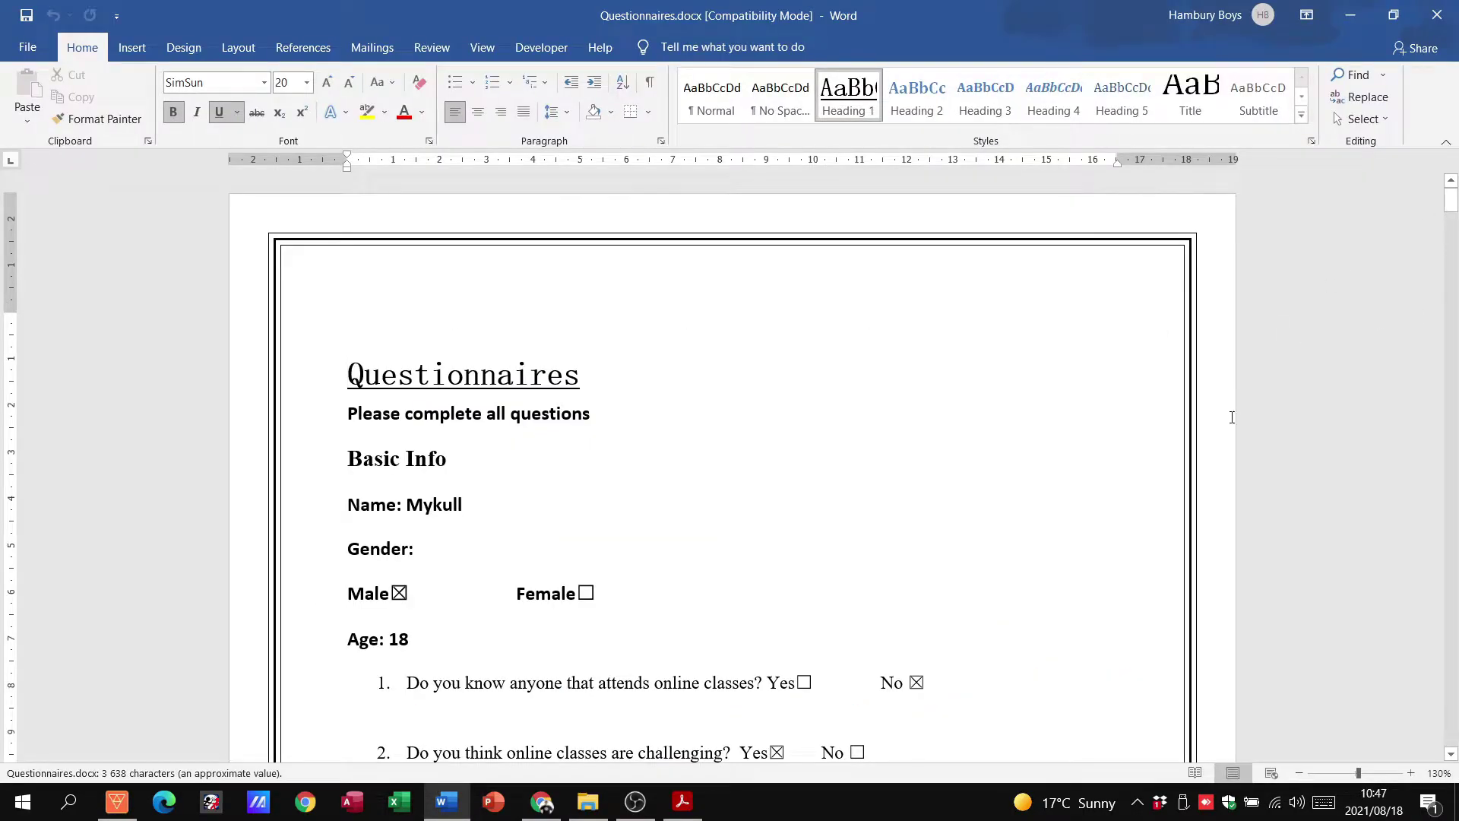
- Read down the respondent's answers: male, age 18, and ticked choices for all five questions
scroll(1079, 469, down, 3)
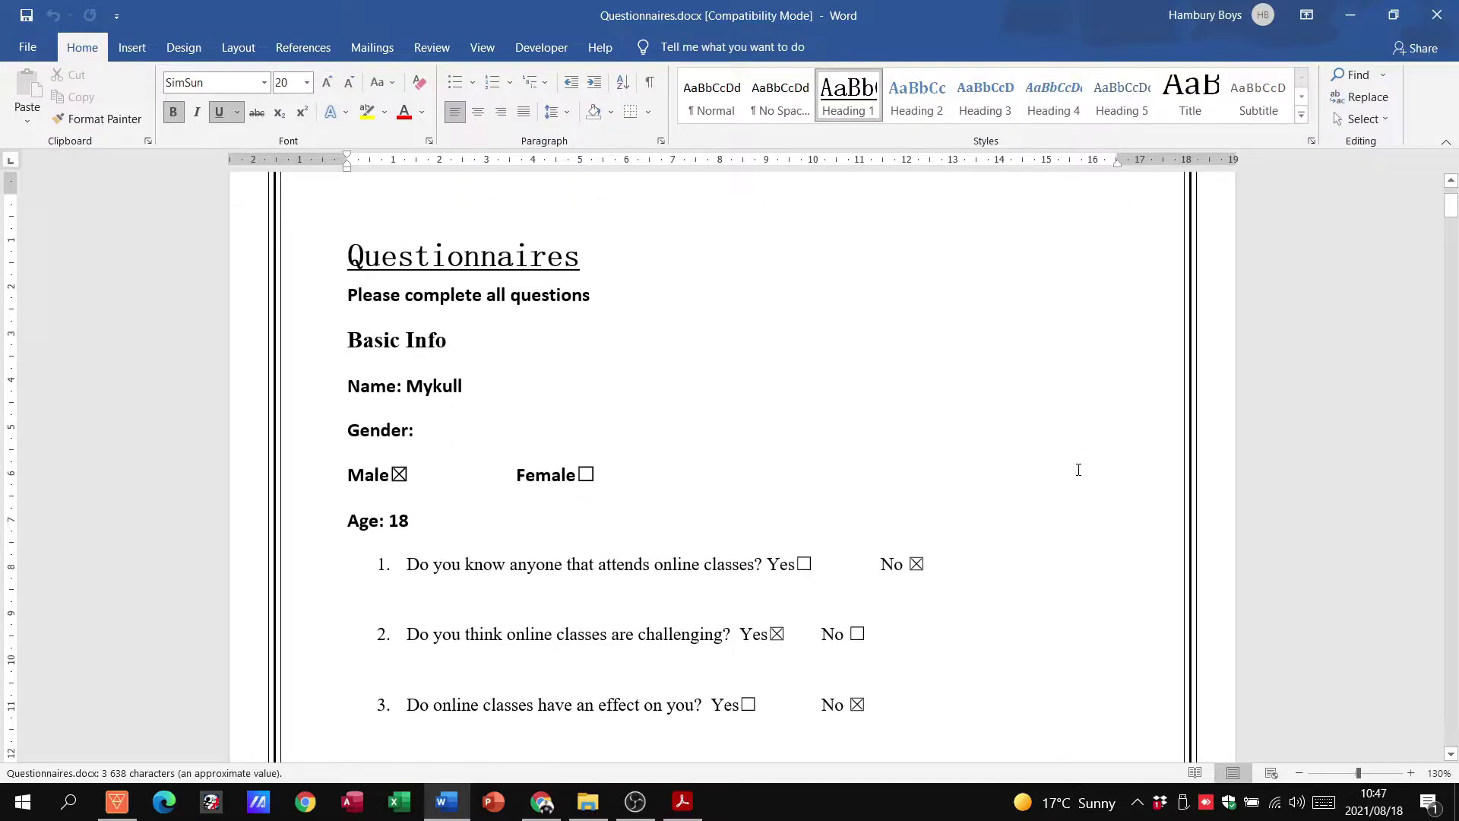
scroll(720, 392, down, 1)
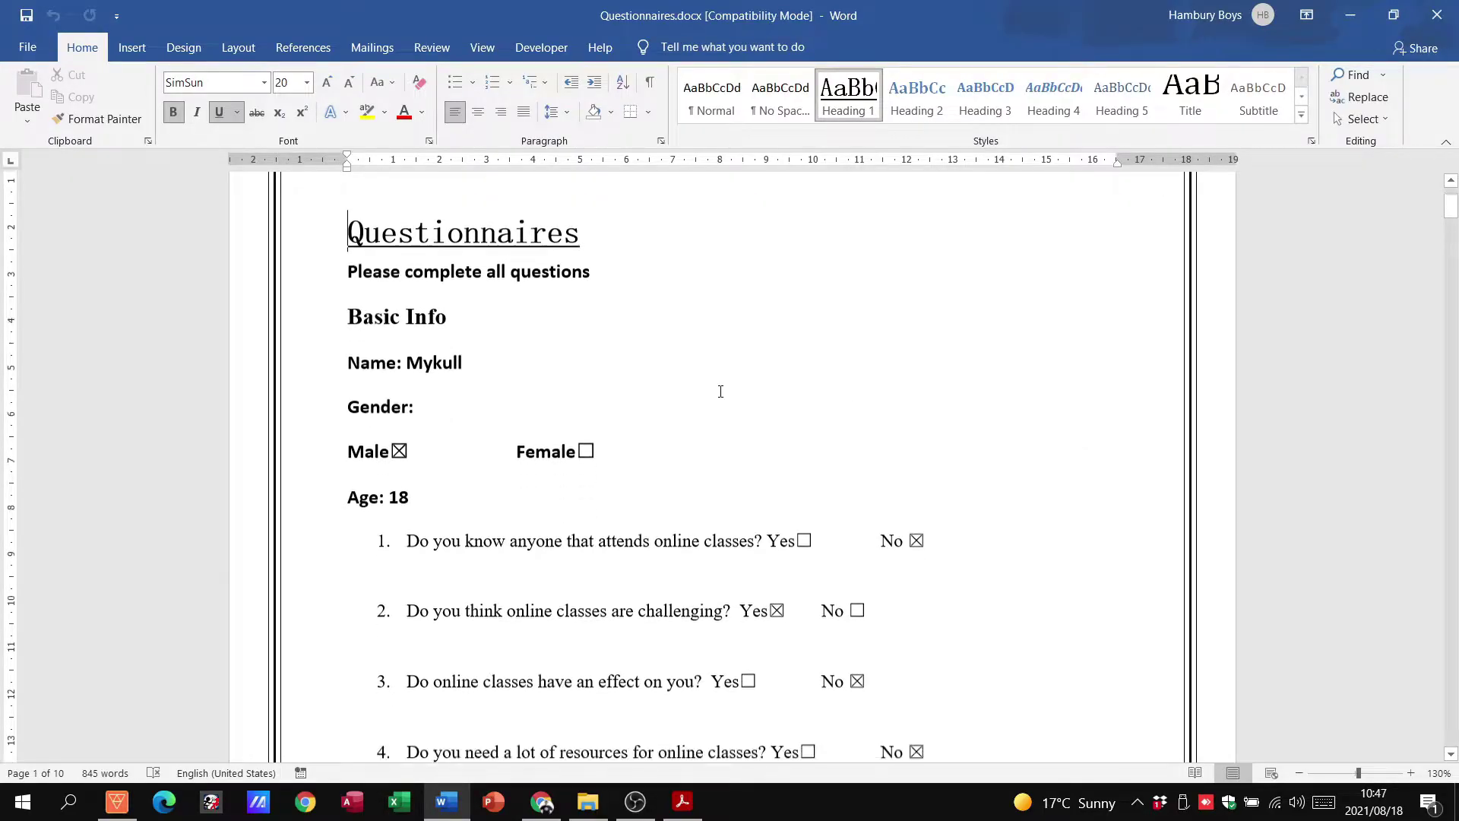
scroll(720, 391, down, 1)
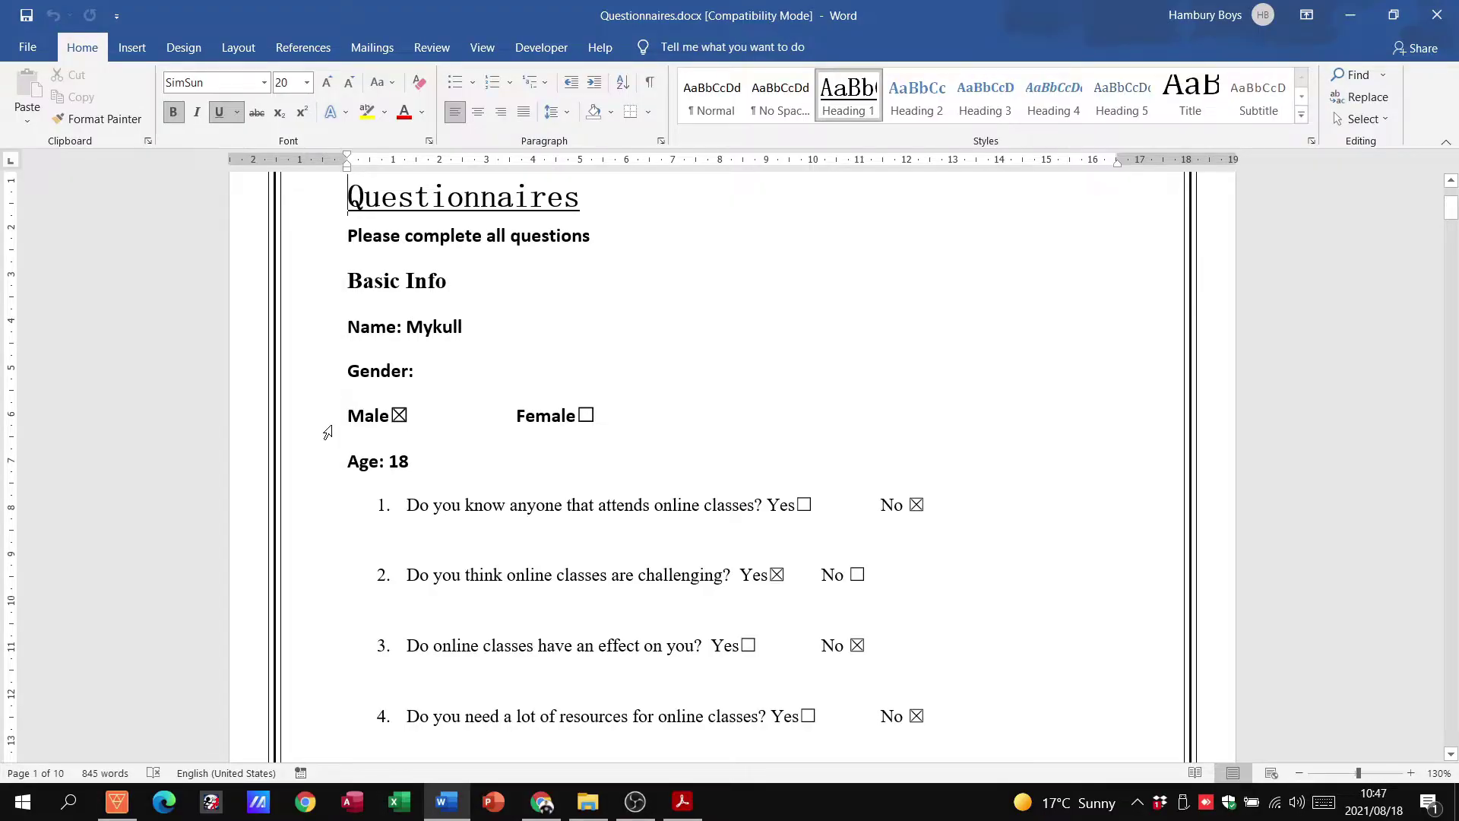
scroll(991, 358, down, 5)
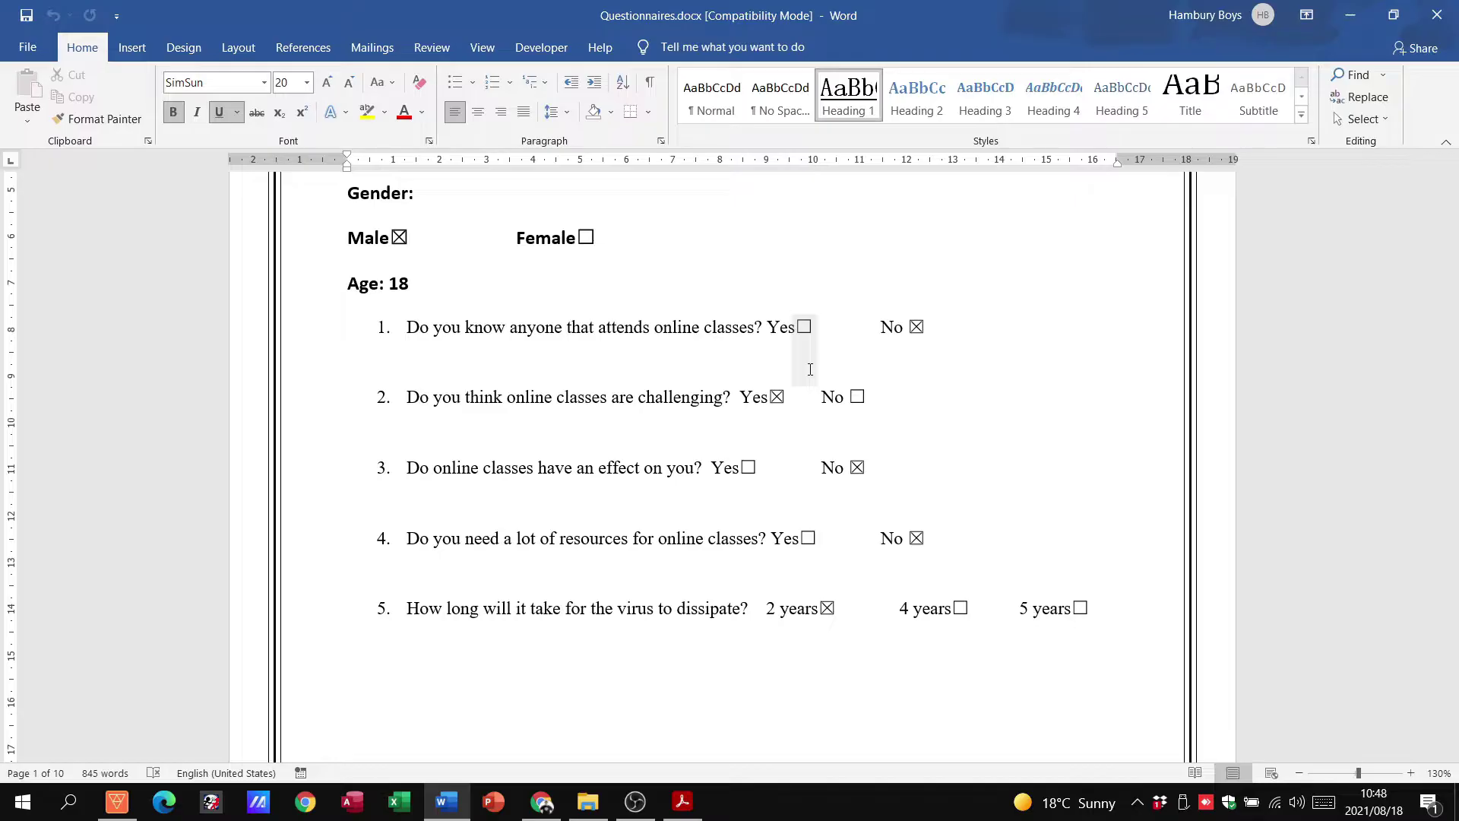
- Close the questionnaire and move the PAT PDF to page 35's questionnaire rubric
click(1436, 18)
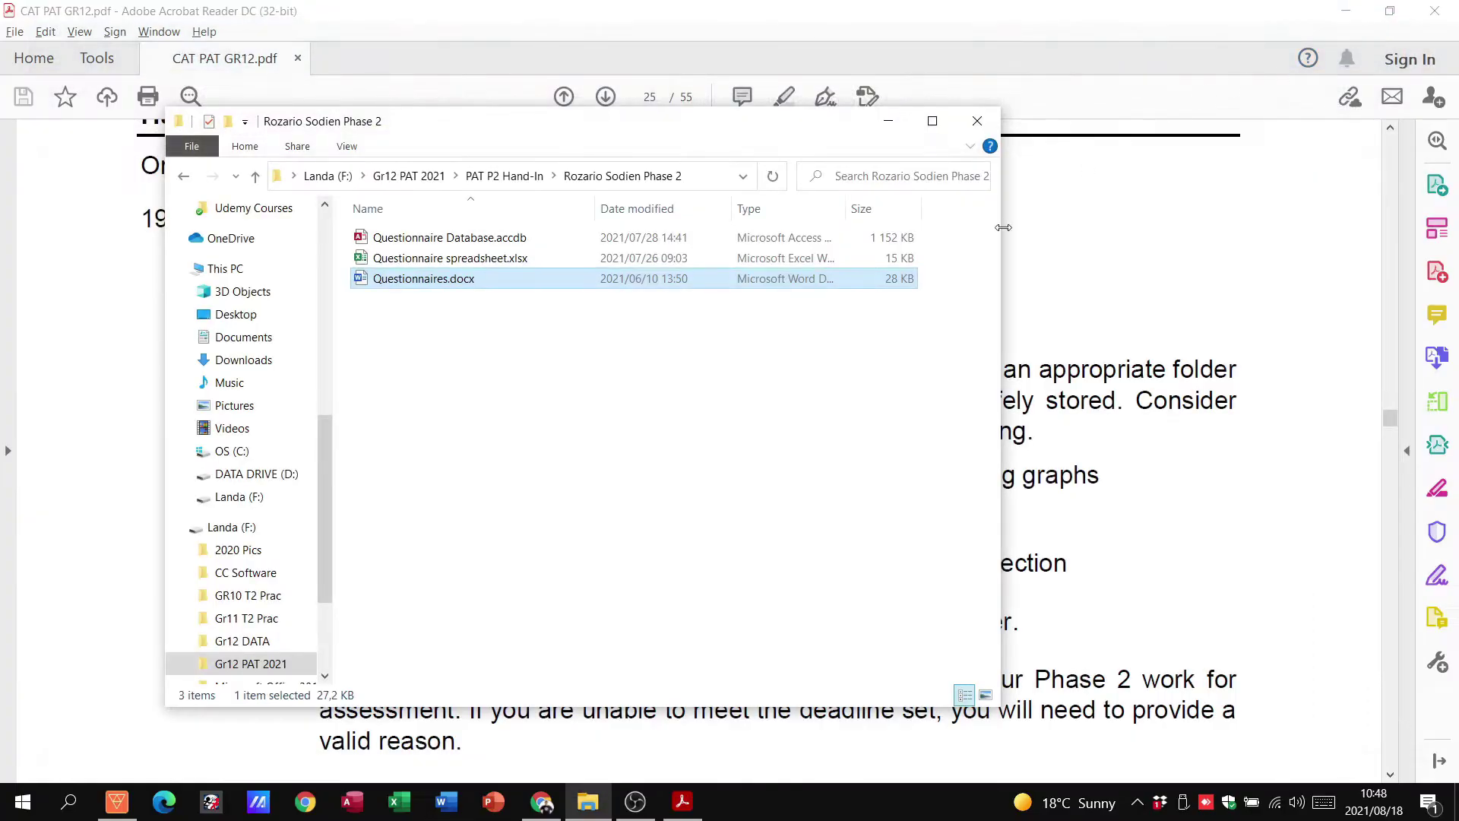
click(682, 801)
scroll(1304, 462, down, 4)
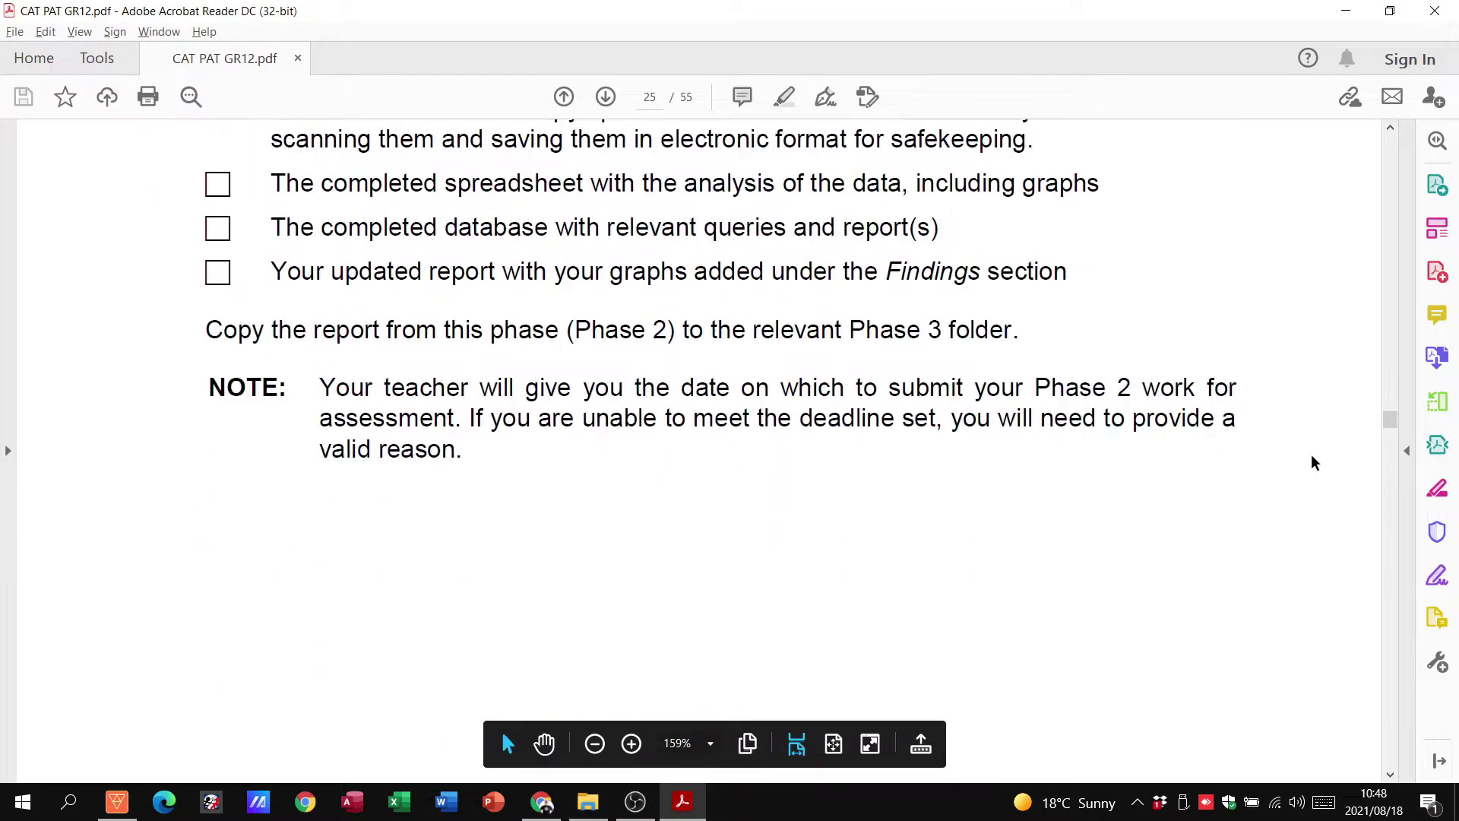
scroll(1337, 453, down, 2)
drag(1396, 427, 1392, 511)
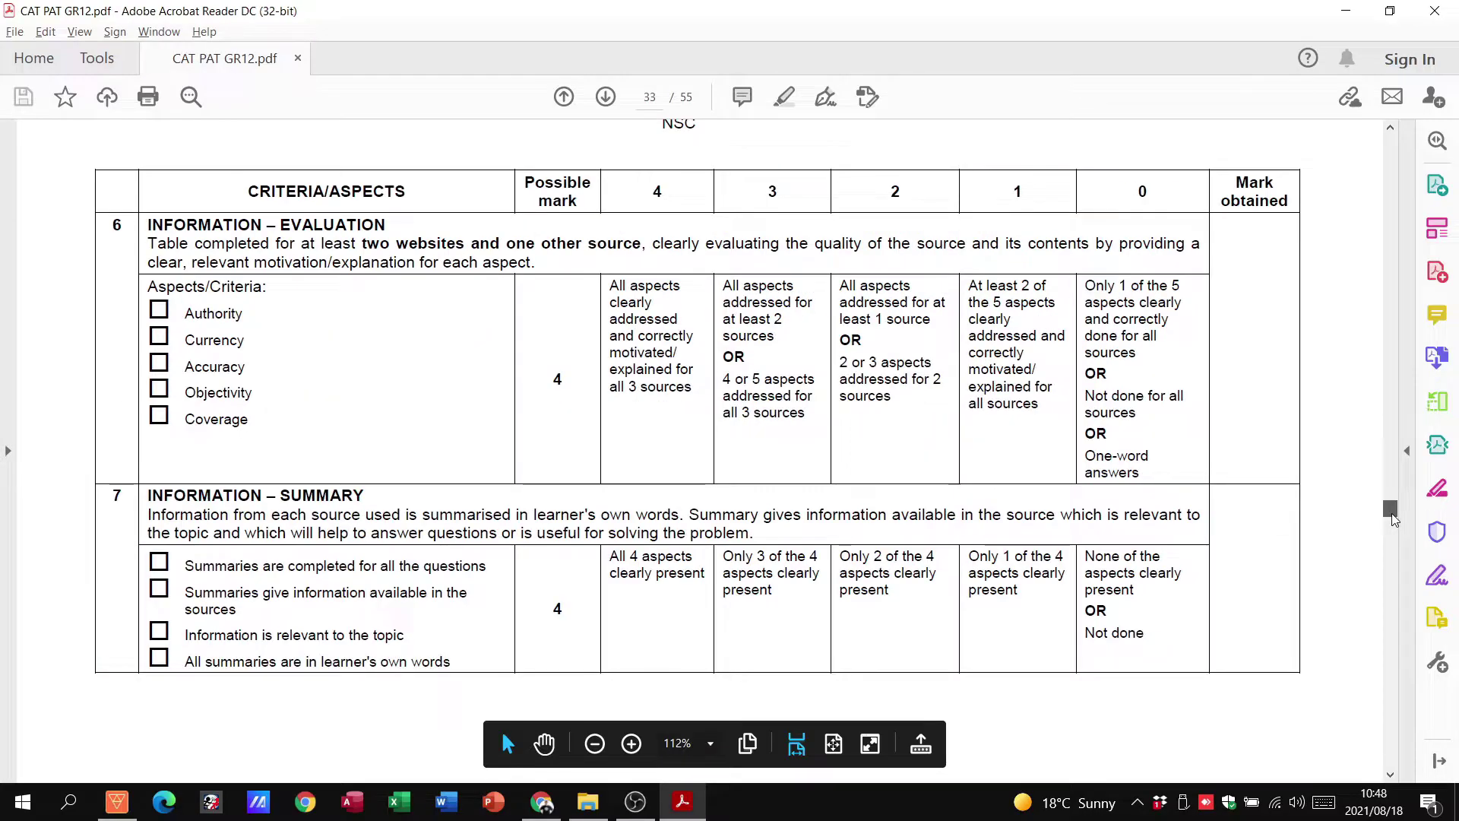
scroll(1225, 577, down, 8)
scroll(1163, 581, down, 15)
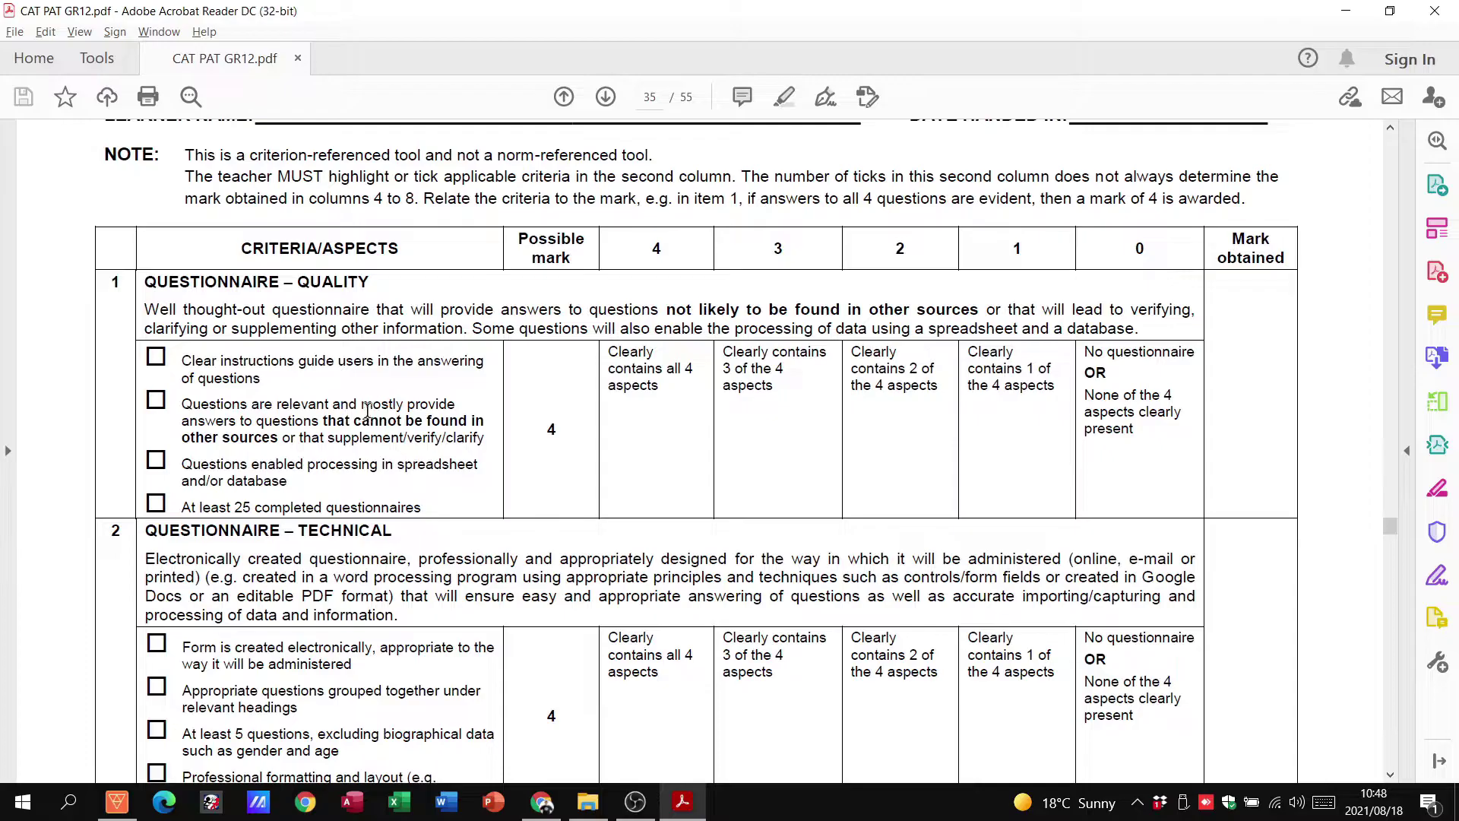
scroll(304, 408, down, 8)
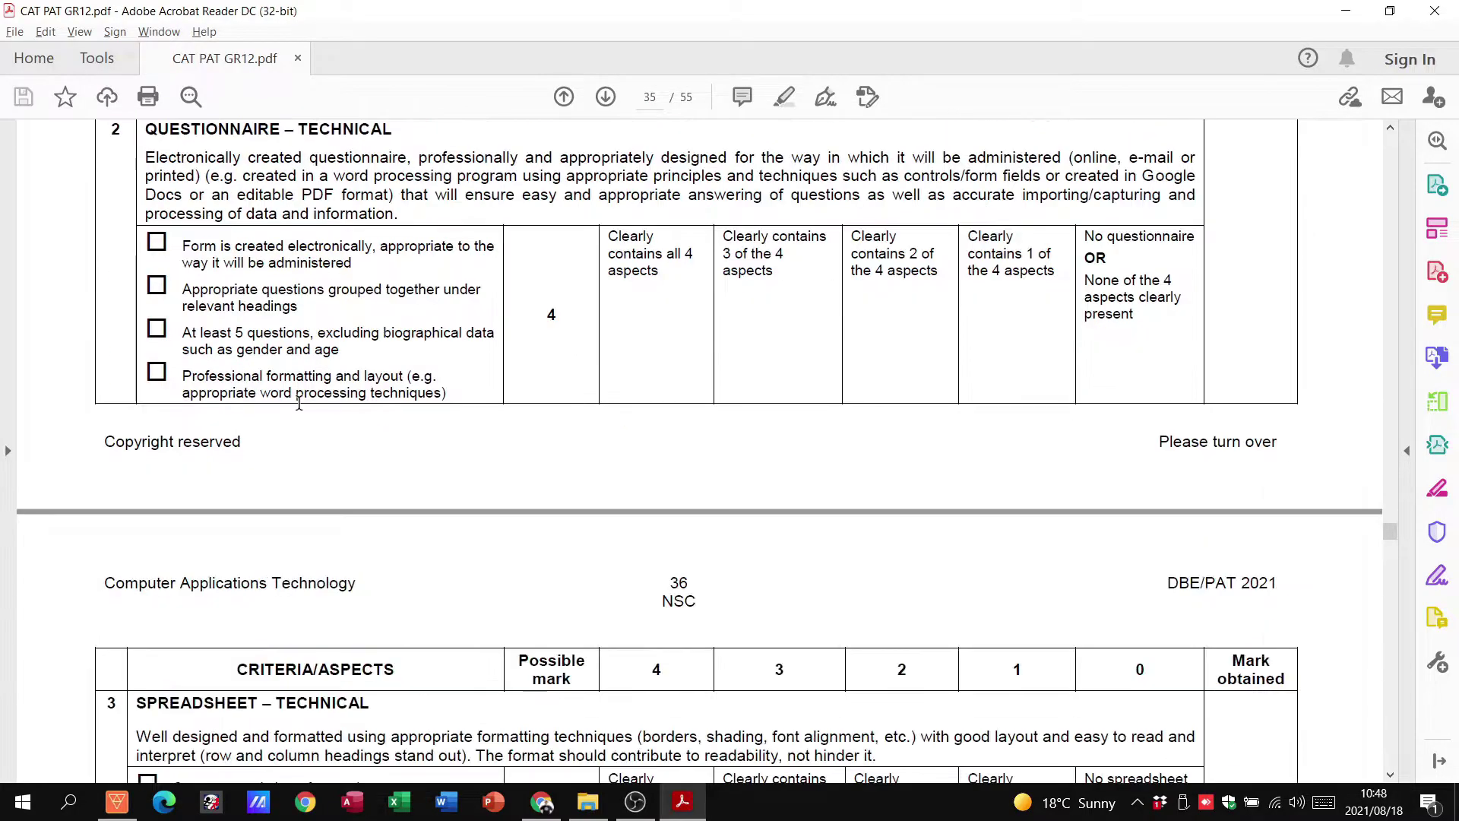
scroll(299, 403, up, 10)
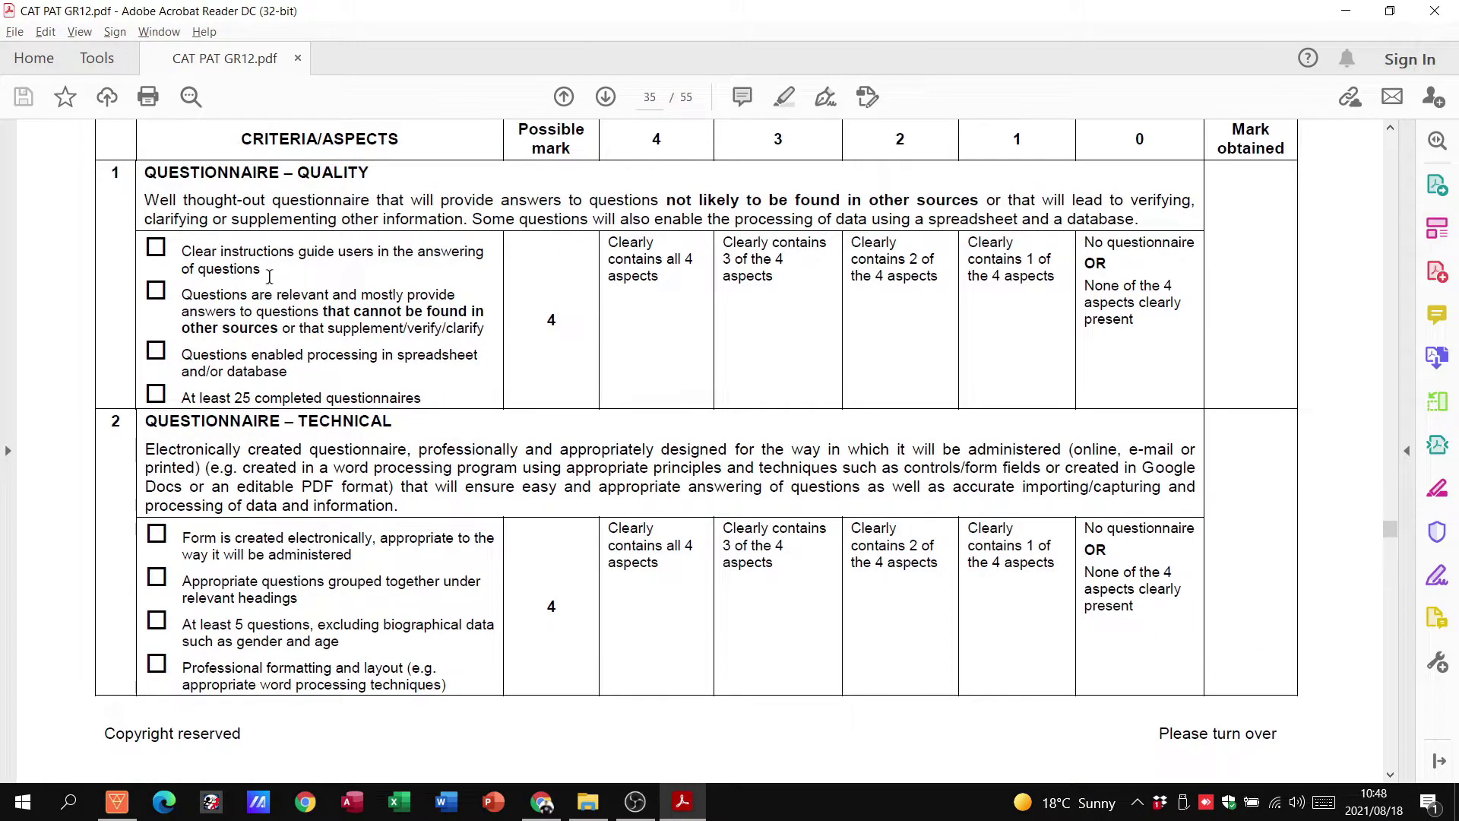
- Mark the eight questionnaire criteria, from clear instructions to professional formatting, then show the hand-in folder
drag(208, 253, 306, 257)
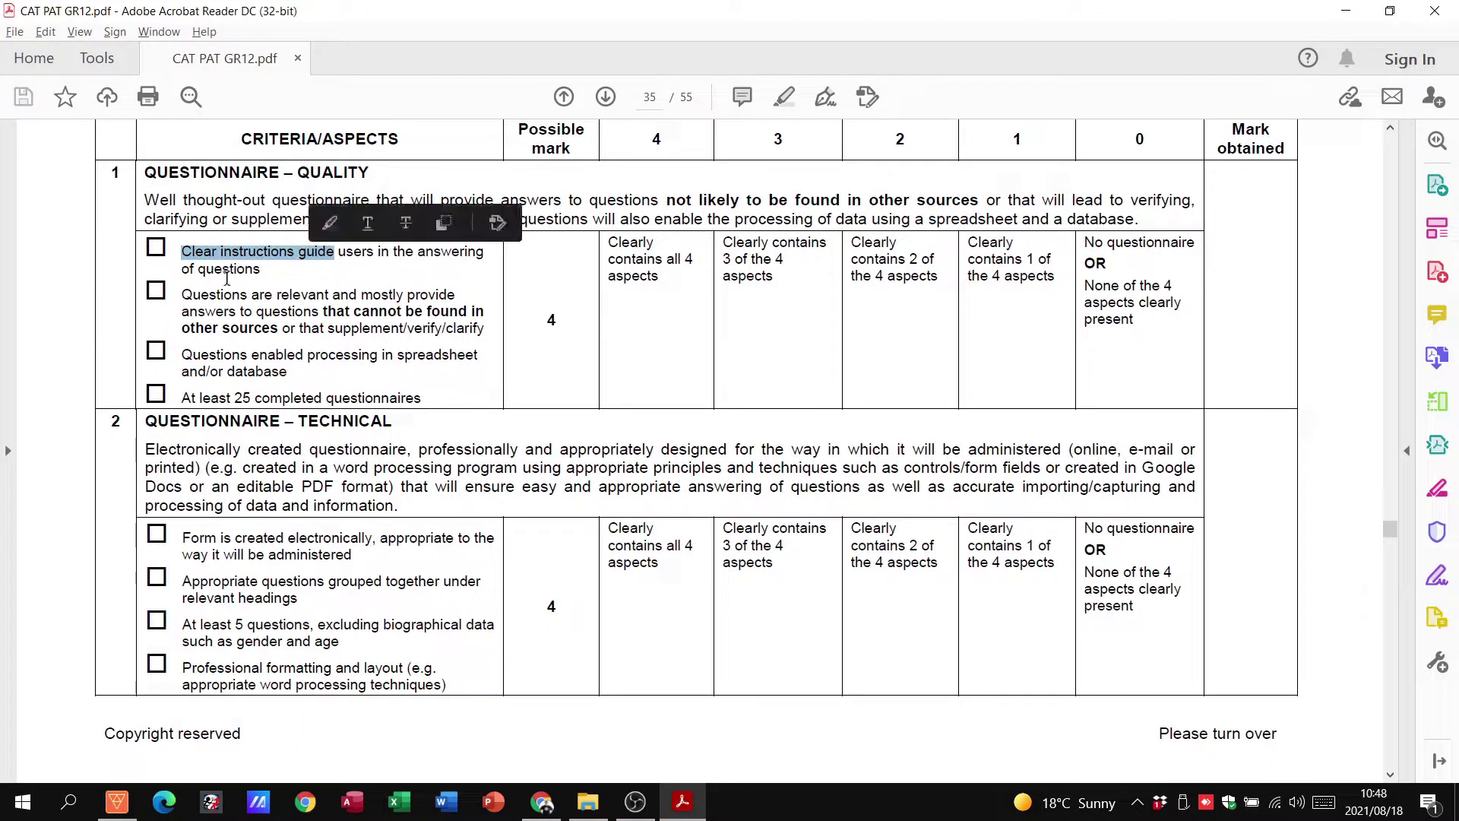
drag(183, 293, 319, 311)
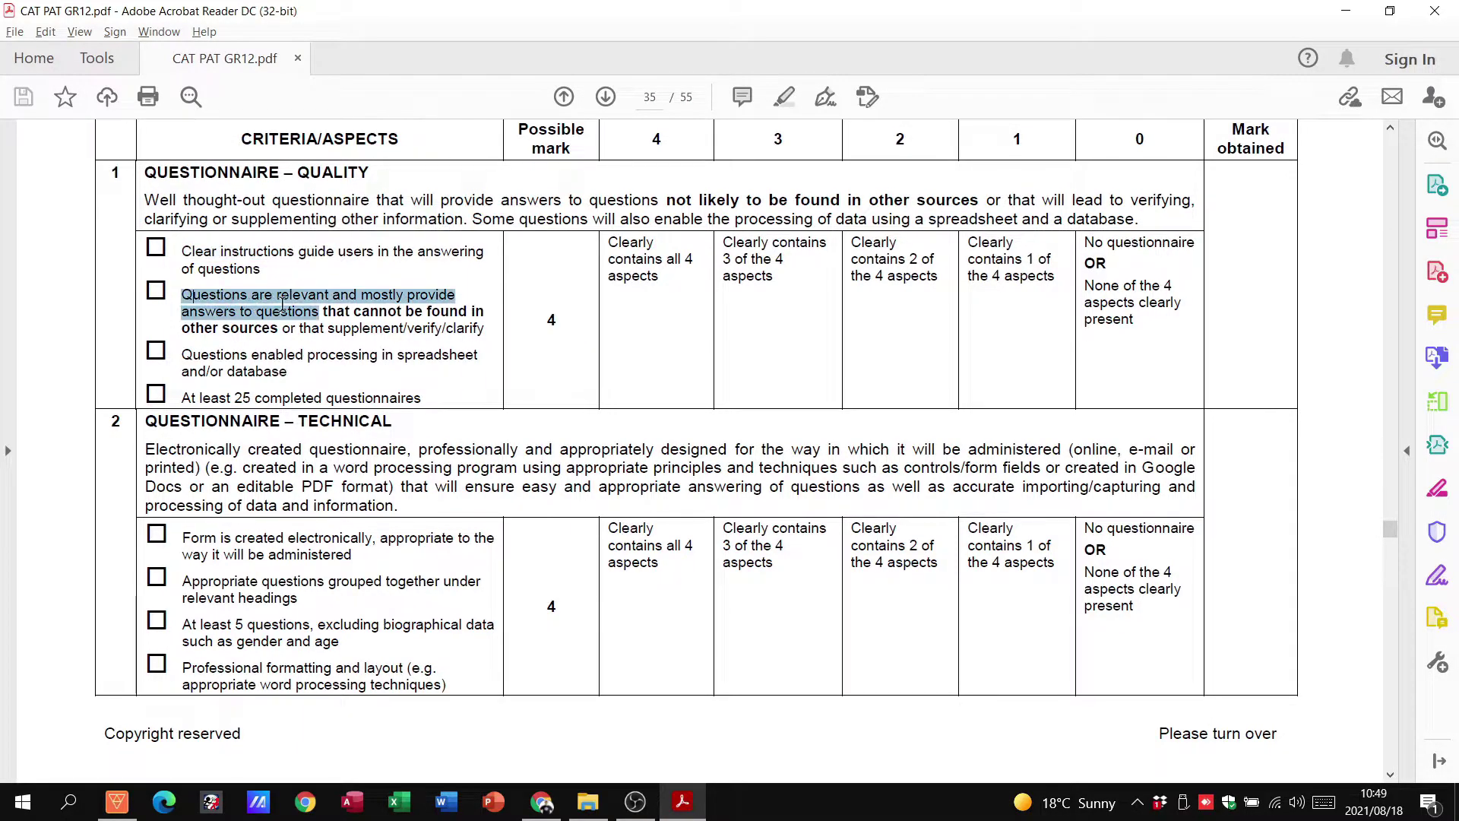
drag(183, 354, 377, 356)
drag(200, 399, 322, 399)
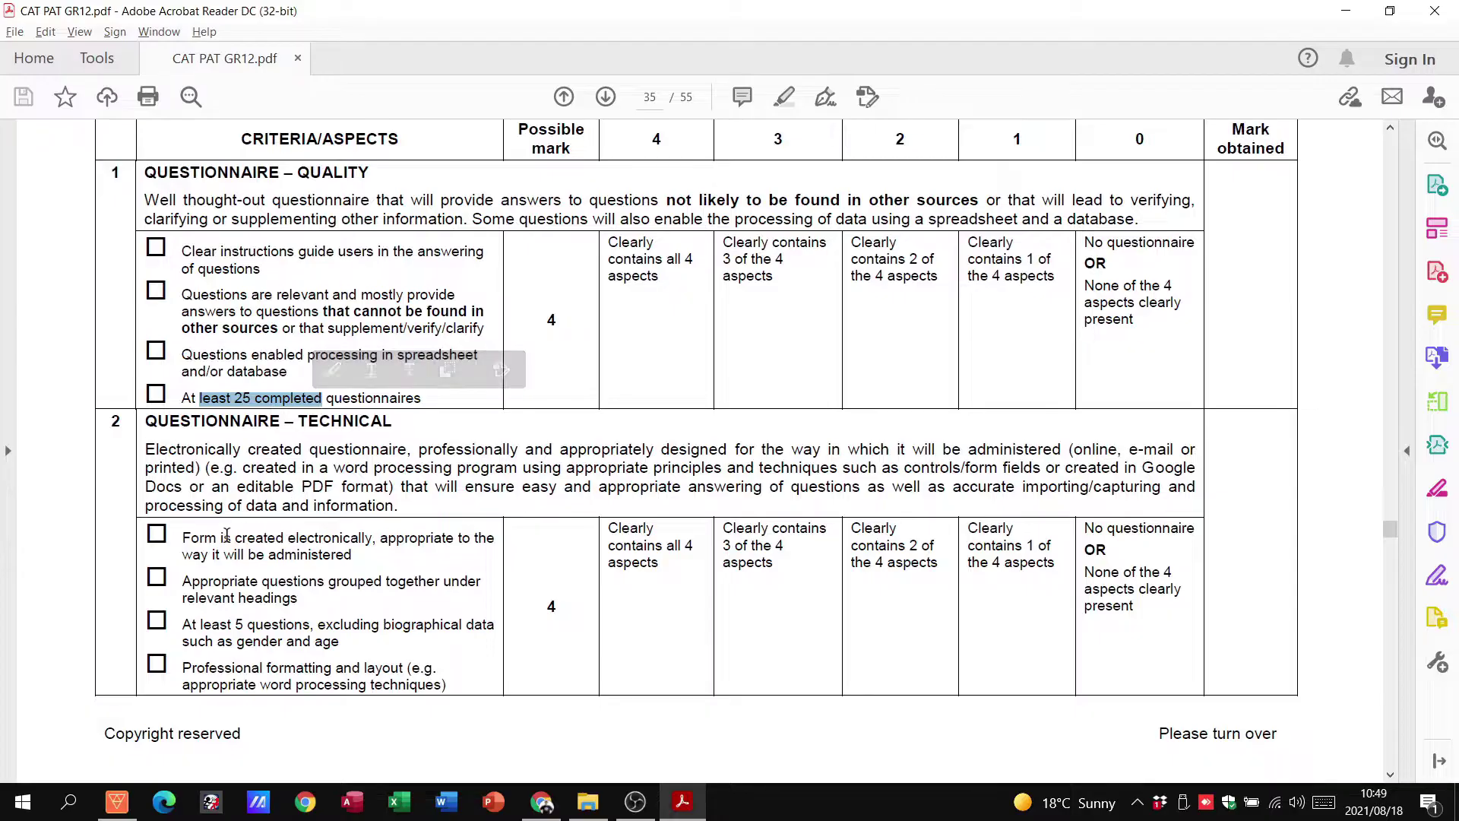
drag(215, 537, 372, 538)
drag(183, 581, 381, 581)
drag(201, 625, 311, 625)
drag(183, 667, 332, 668)
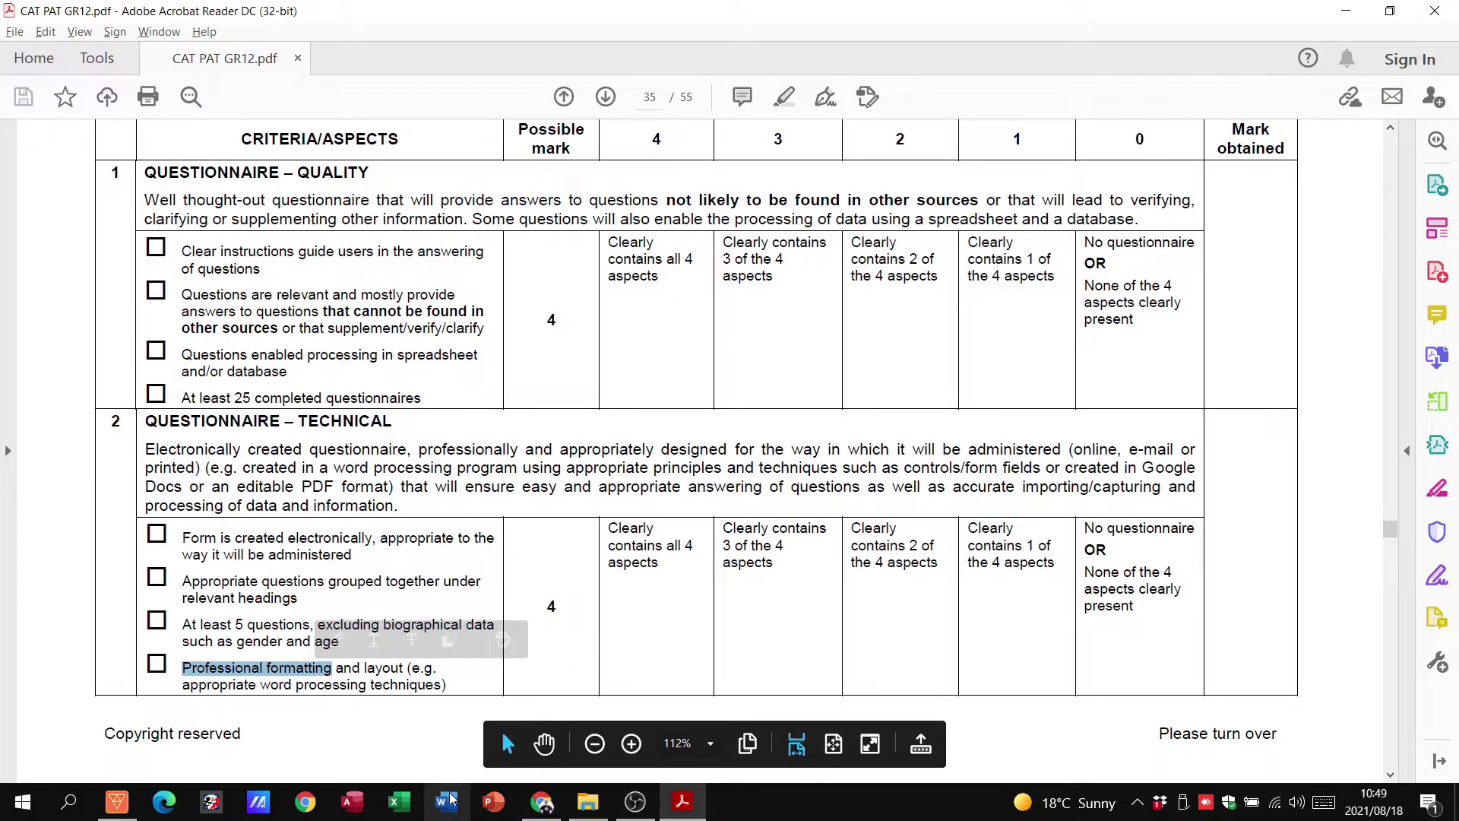
click(598, 807)
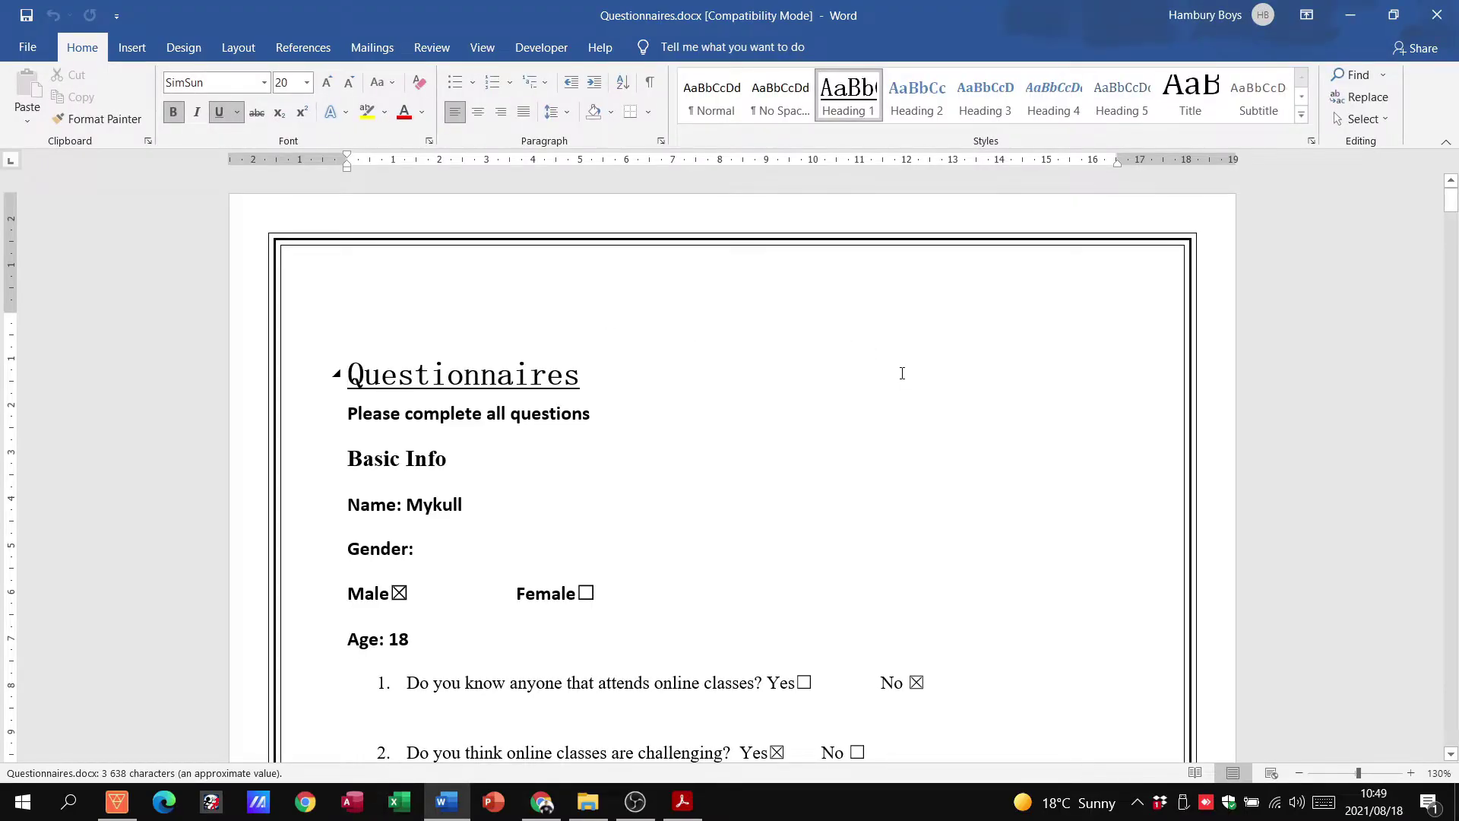
- Look over the reopened Questionnaires.docx in Word and close it
scroll(902, 371, down, 8)
scroll(902, 369, up, 7)
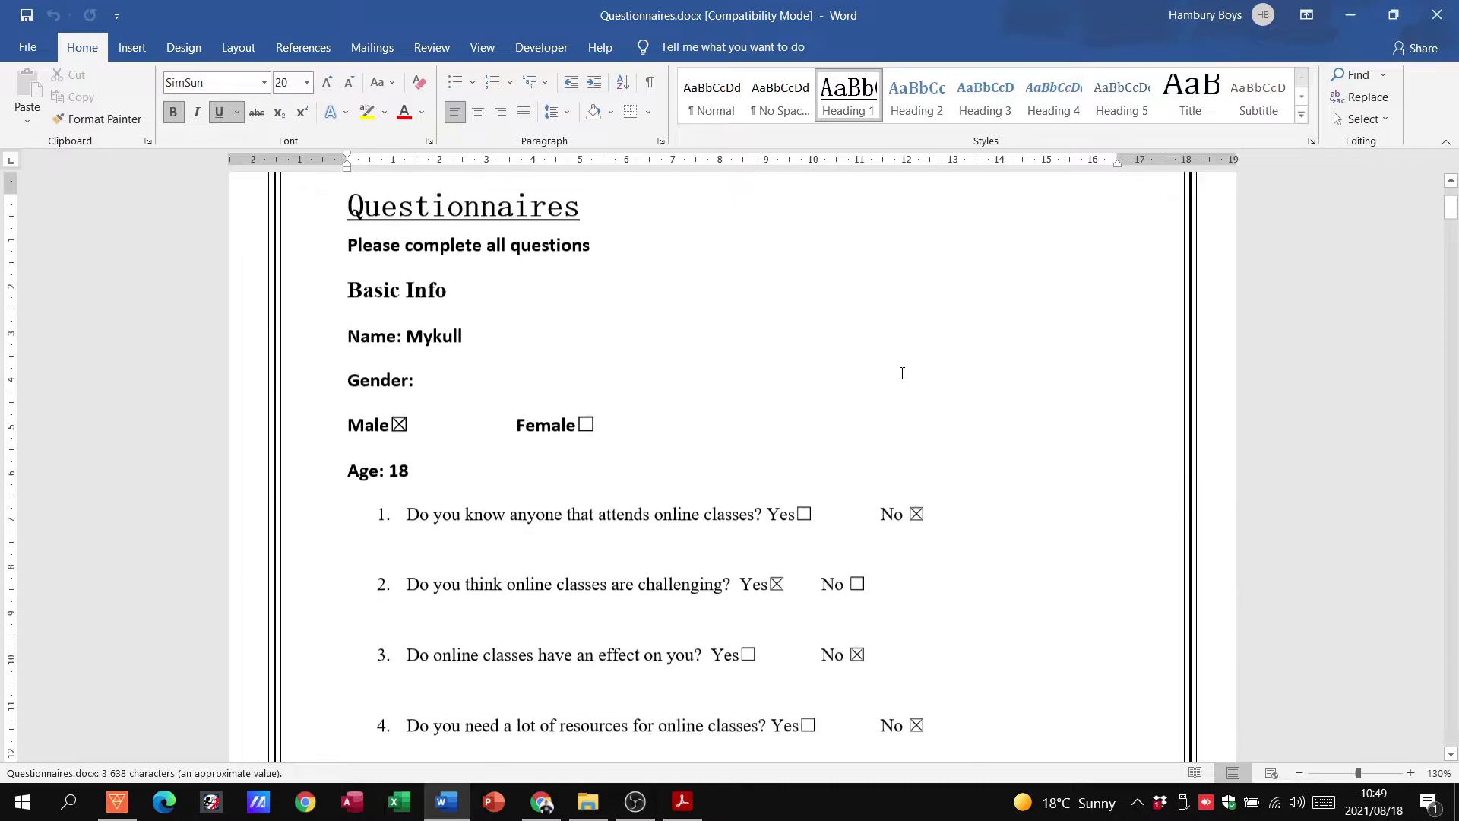
click(1436, 15)
- Read the spreadsheet and database criteria on pages 36–38, then show the learner's hand-in folder
click(681, 9)
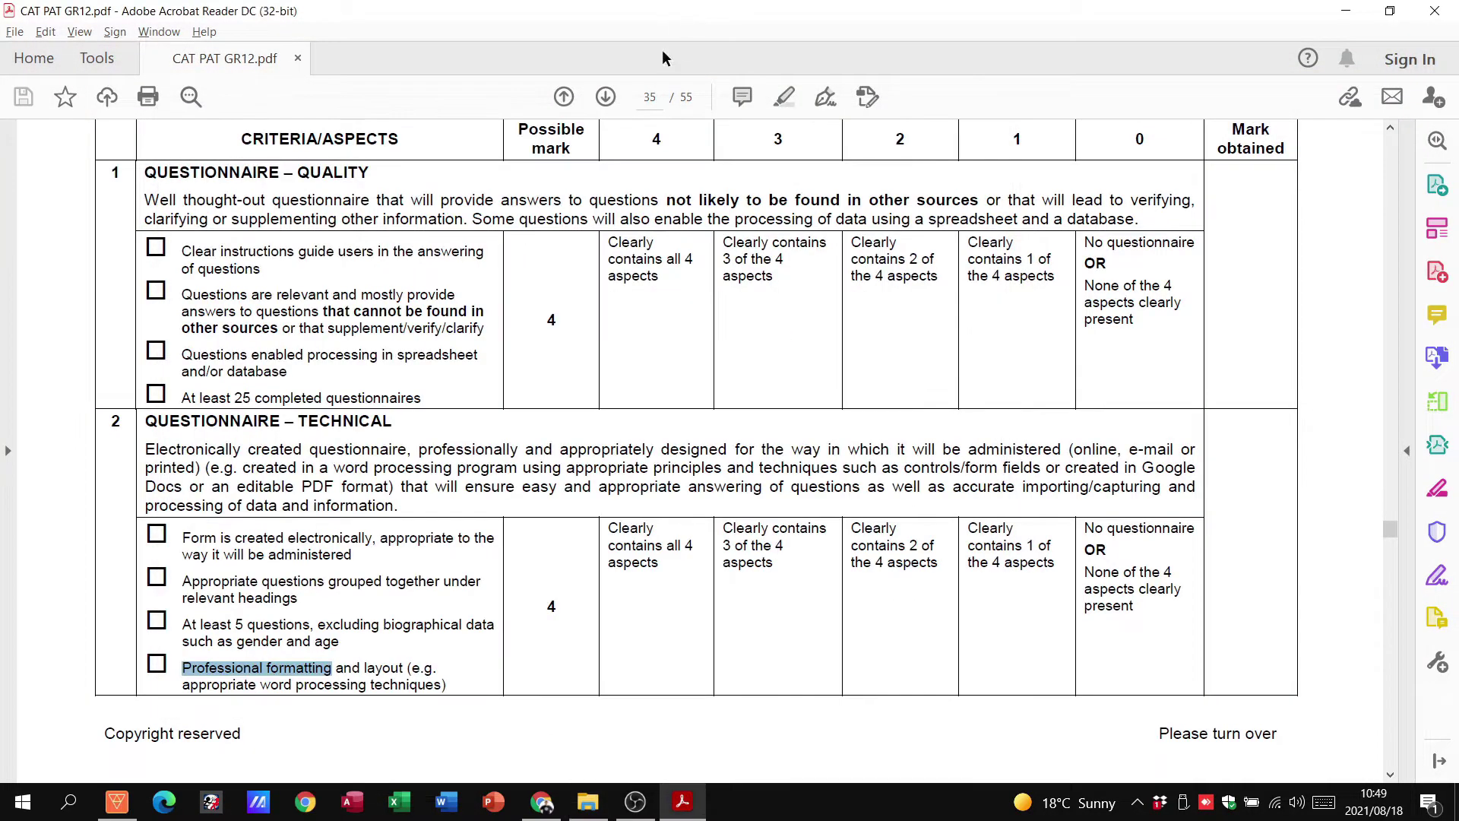
scroll(480, 353, down, 15)
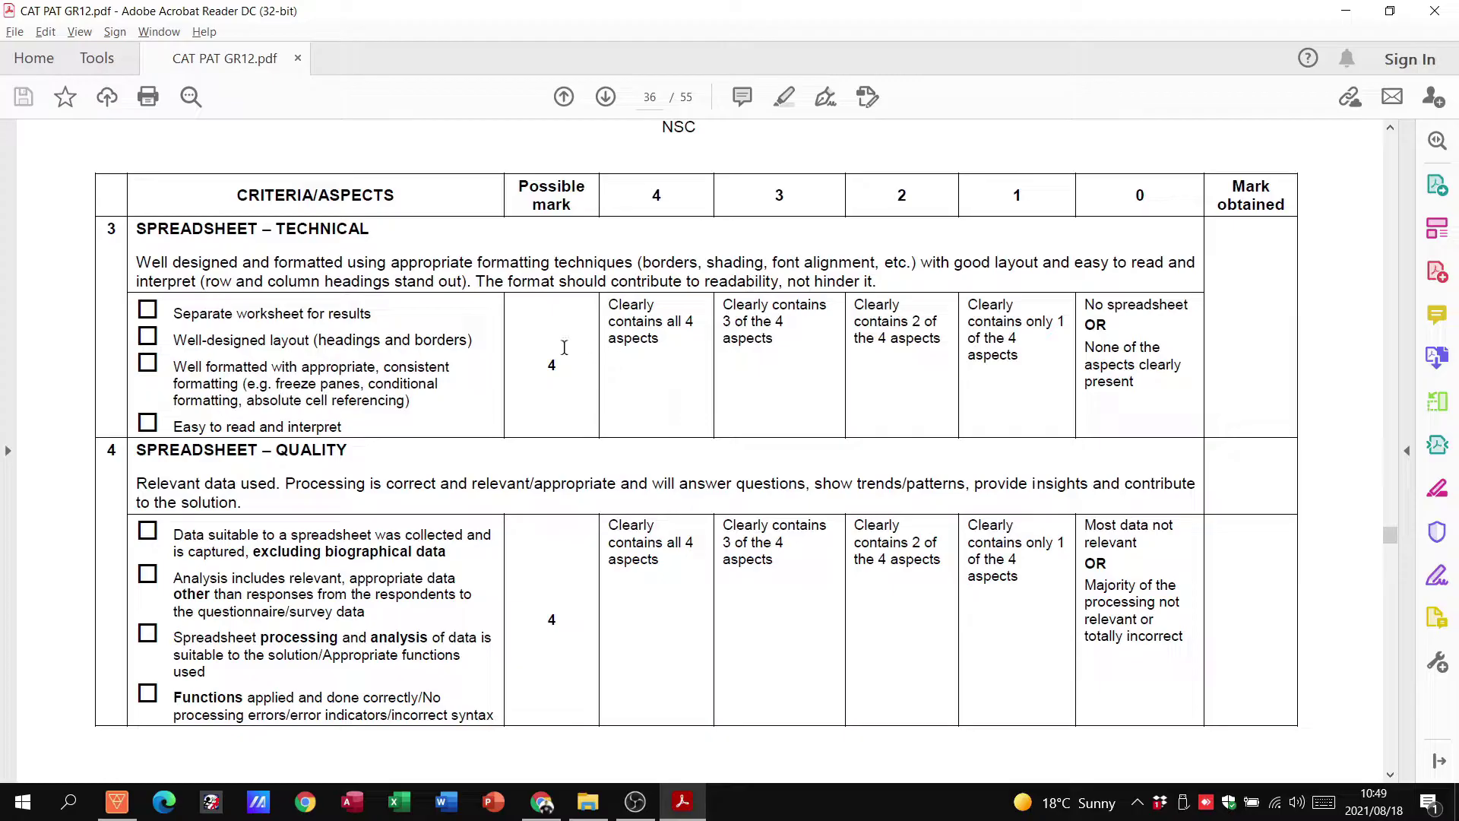
scroll(562, 583, down, 3)
scroll(560, 583, down, 10)
scroll(551, 509, down, 4)
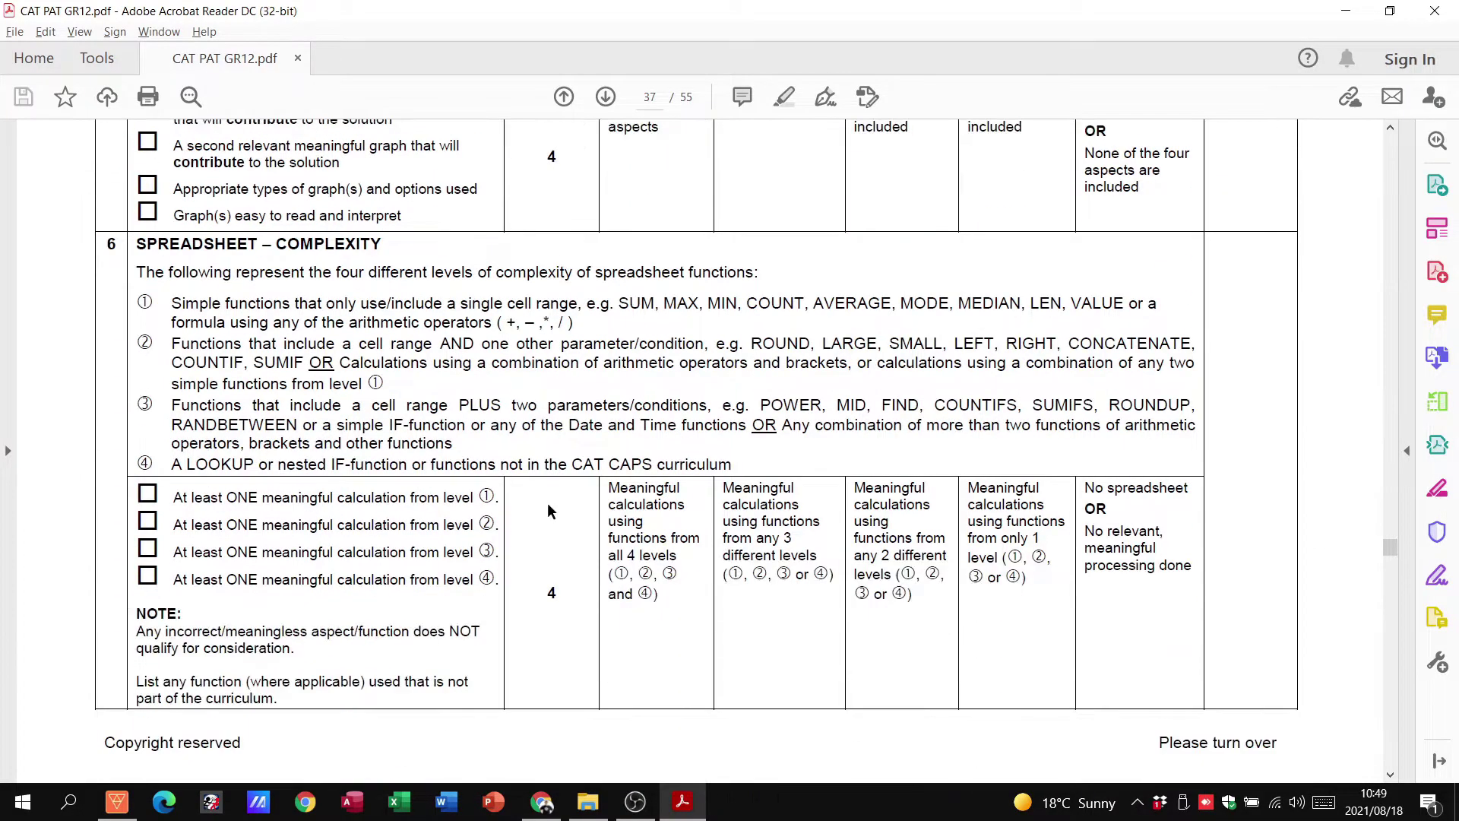
scroll(548, 579, down, 6)
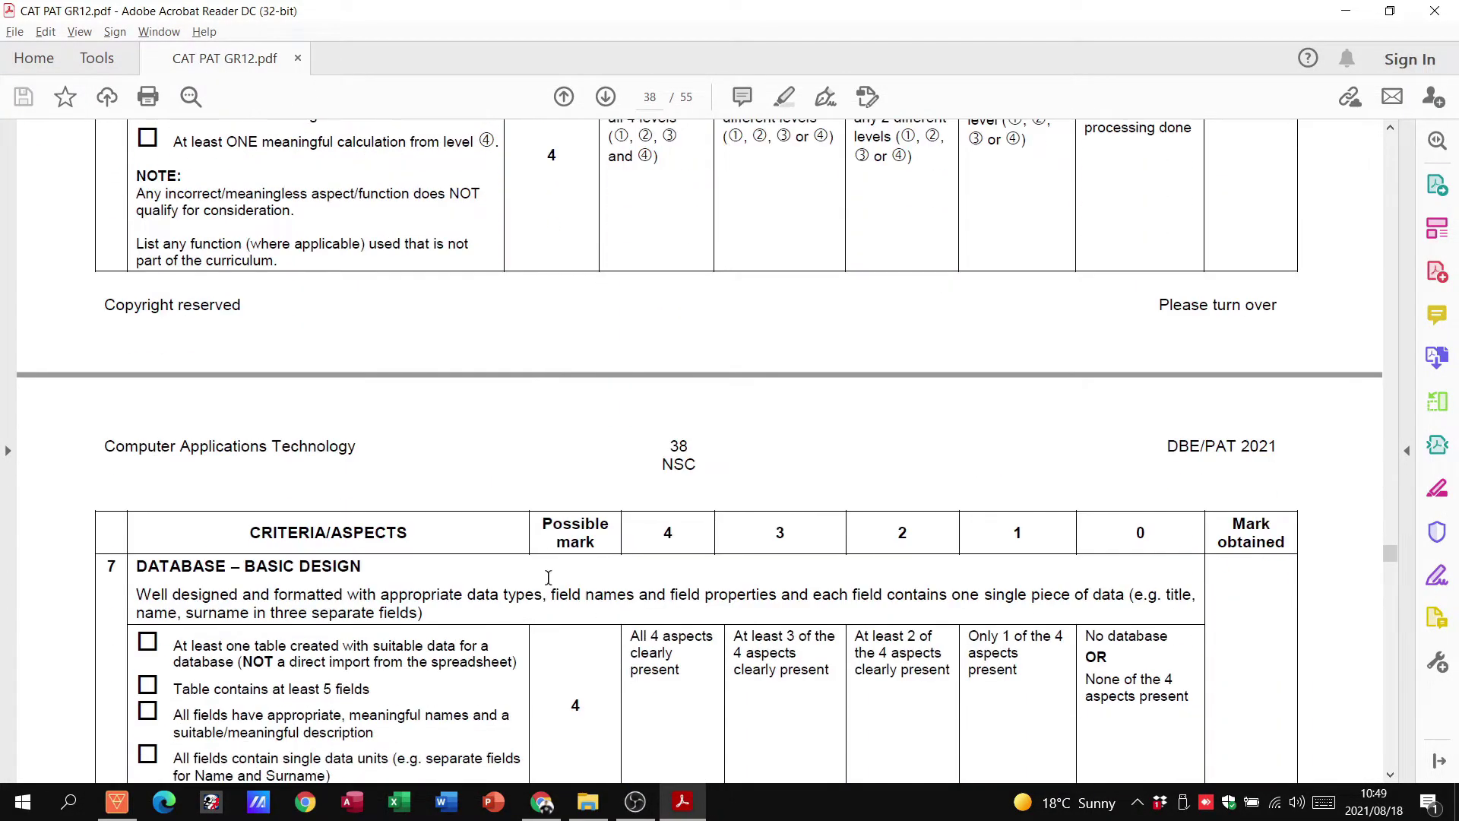
scroll(548, 578, up, 20)
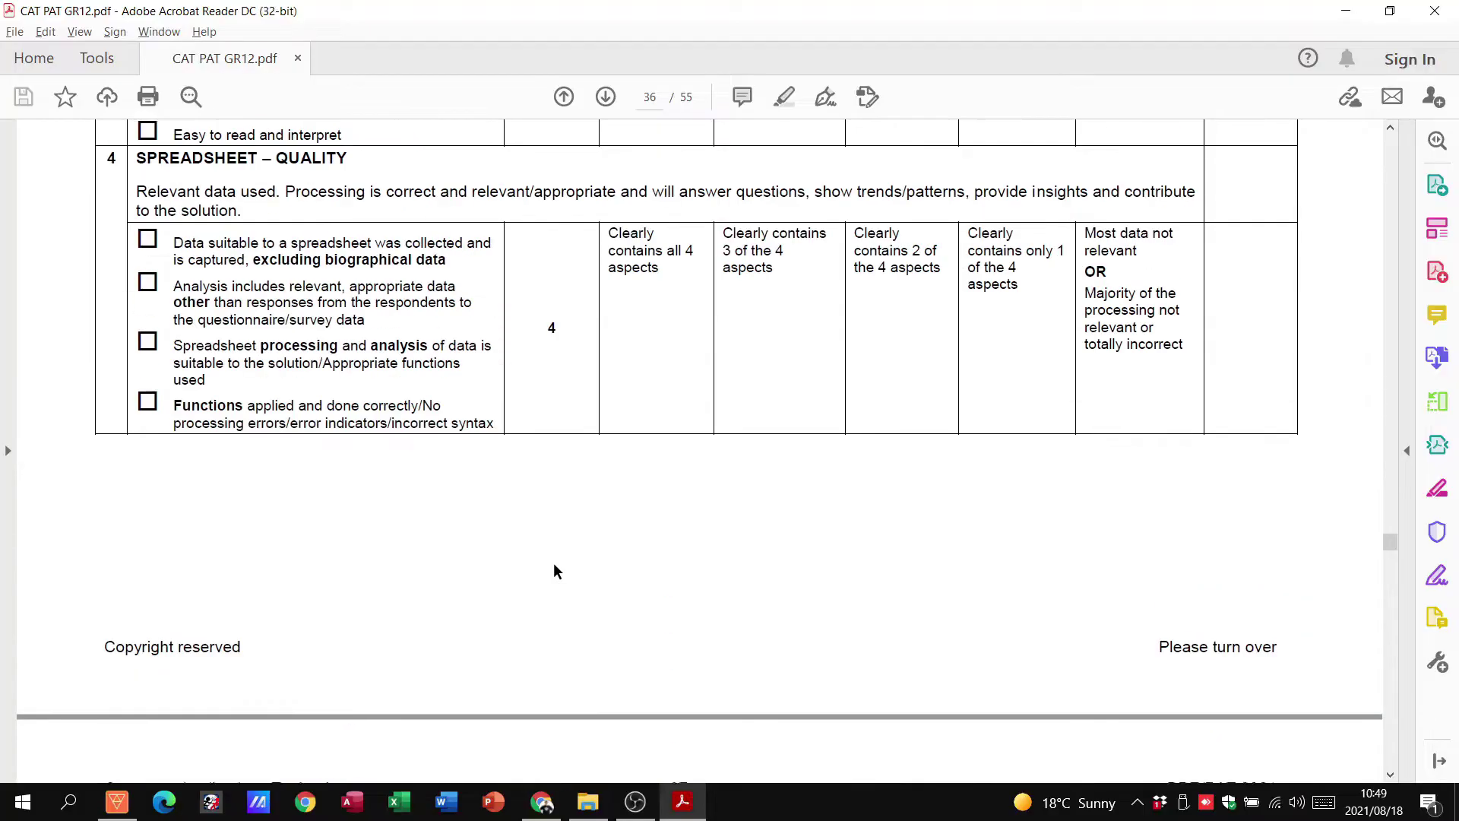
scroll(553, 572, up, 3)
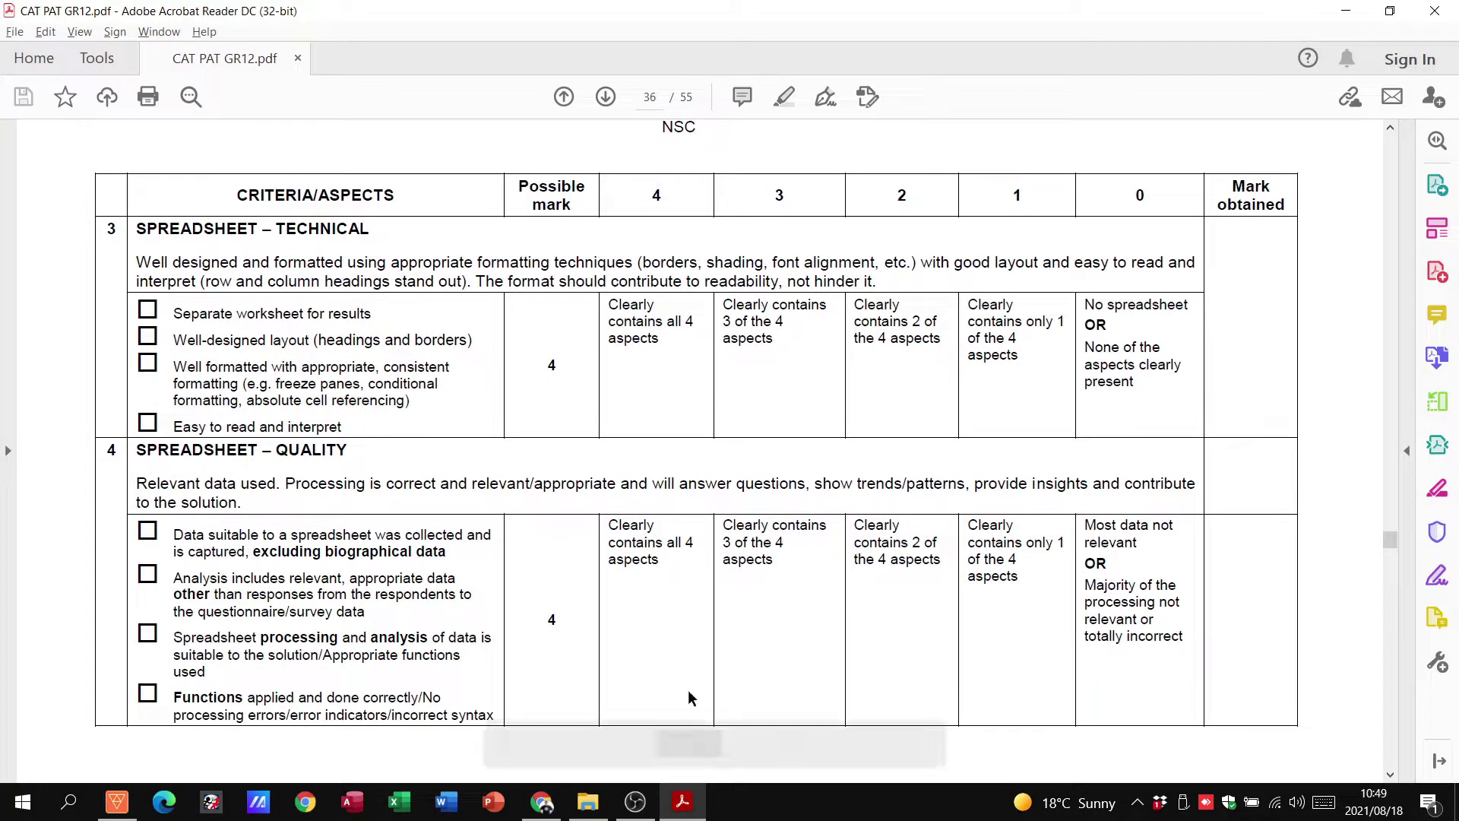
click(587, 801)
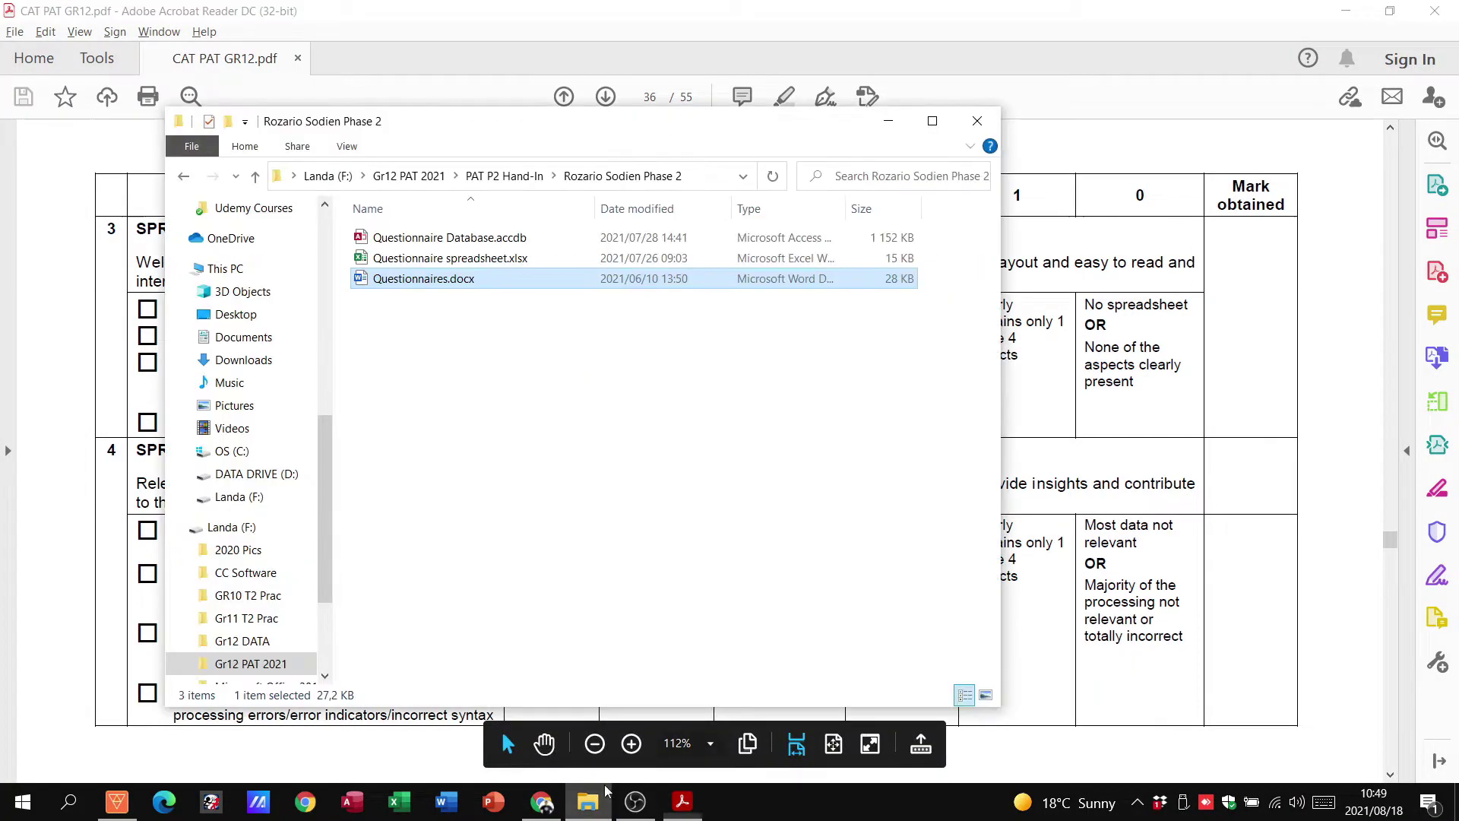
- Open Questionnaire spreadsheet.xlsx from the learner's folder
double_click(439, 261)
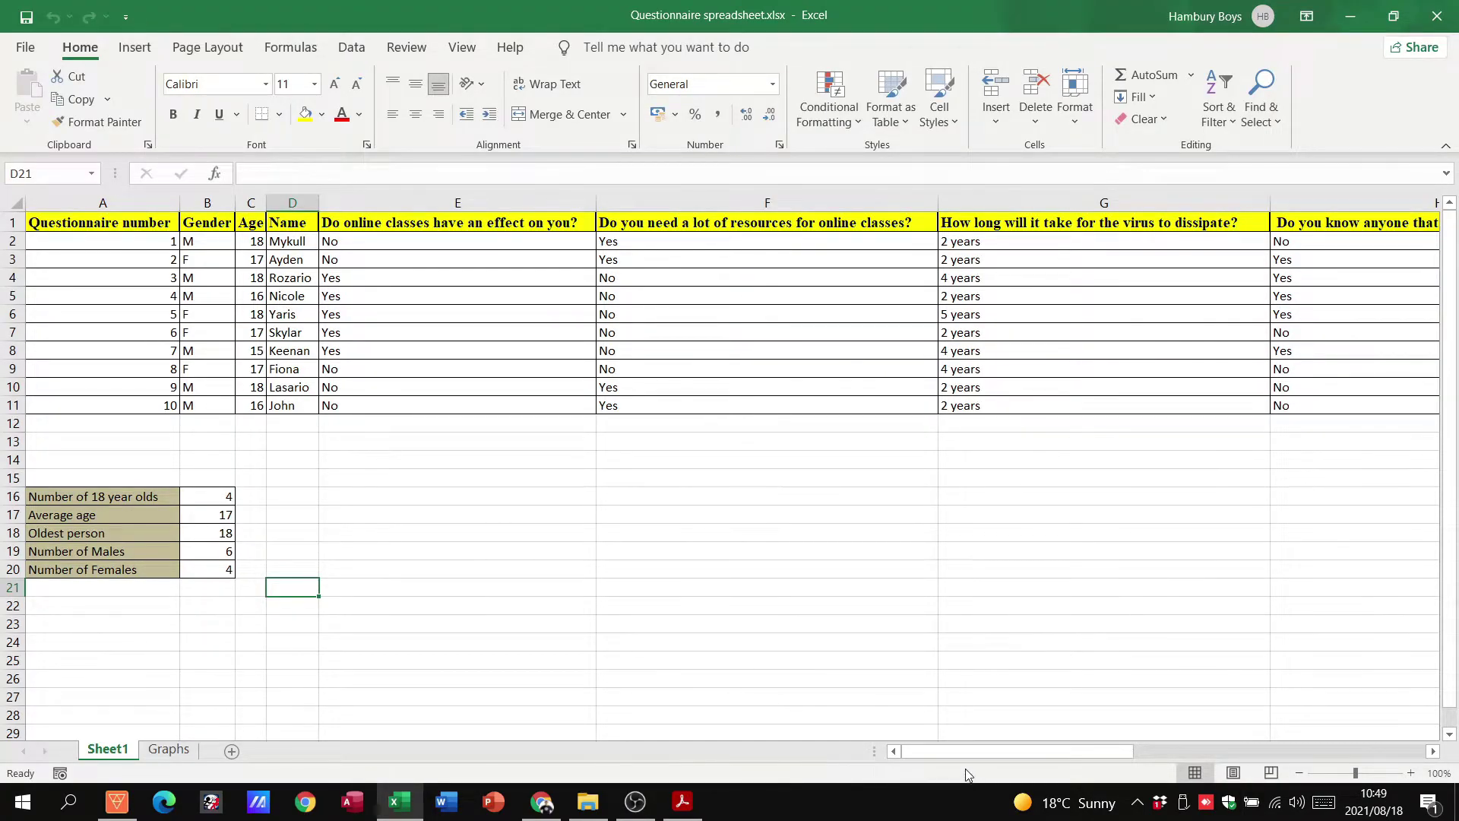
- Inspect the formulas for 18-year-olds, average age, oldest person, males and females in B16–B20
click(1432, 749)
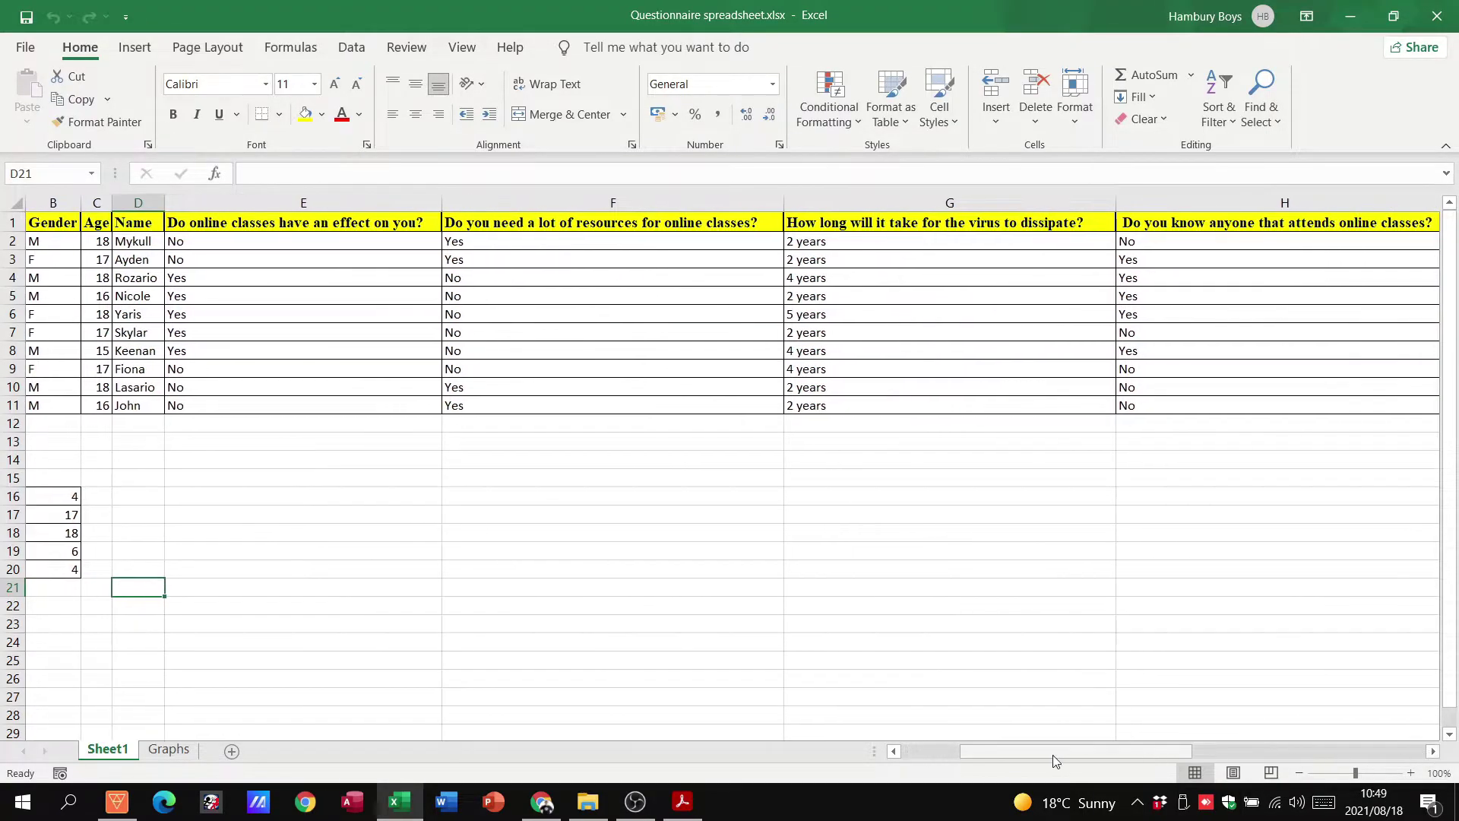
click(893, 751)
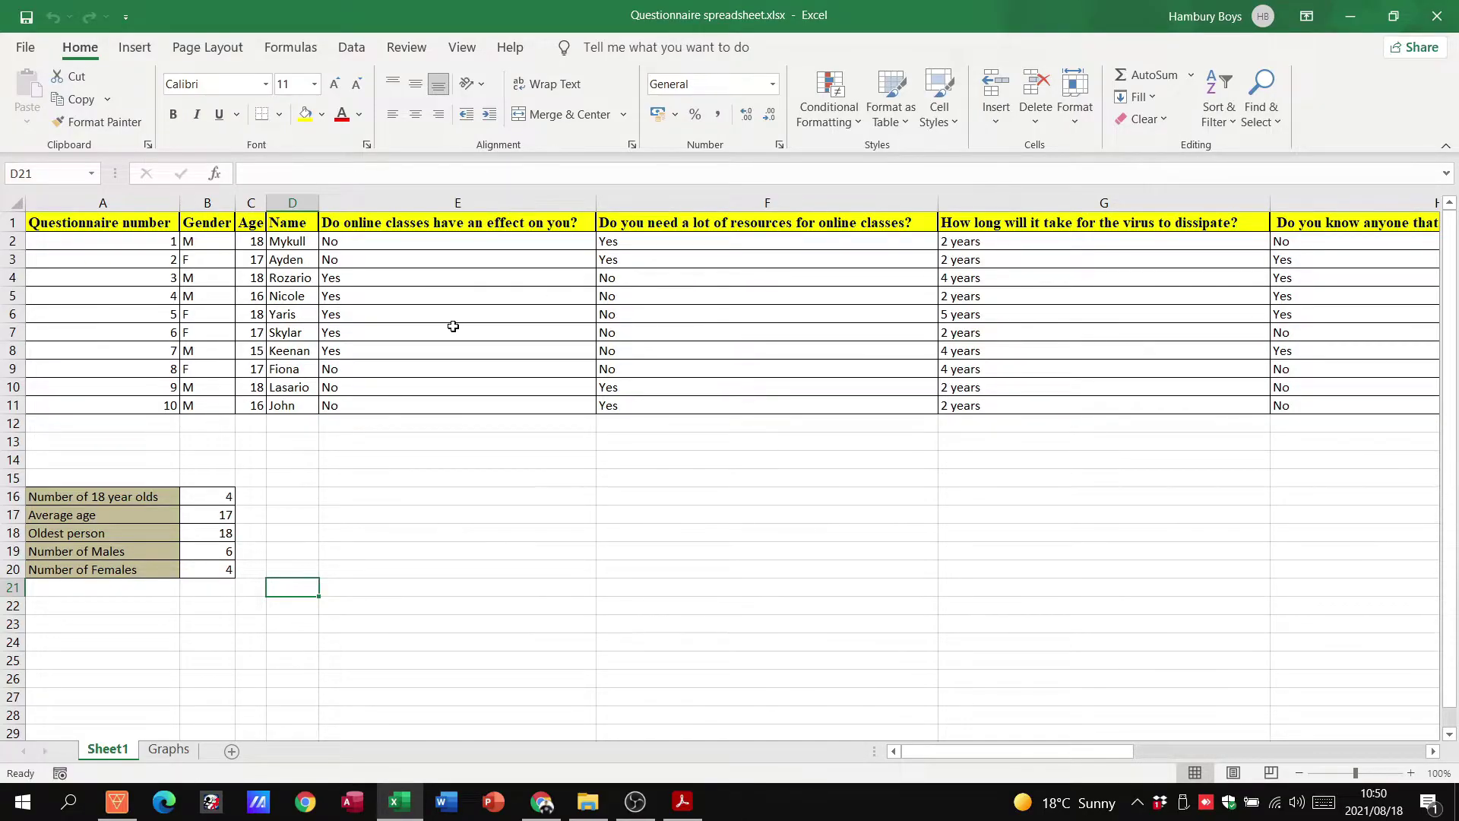
drag(103, 476, 210, 577)
click(308, 563)
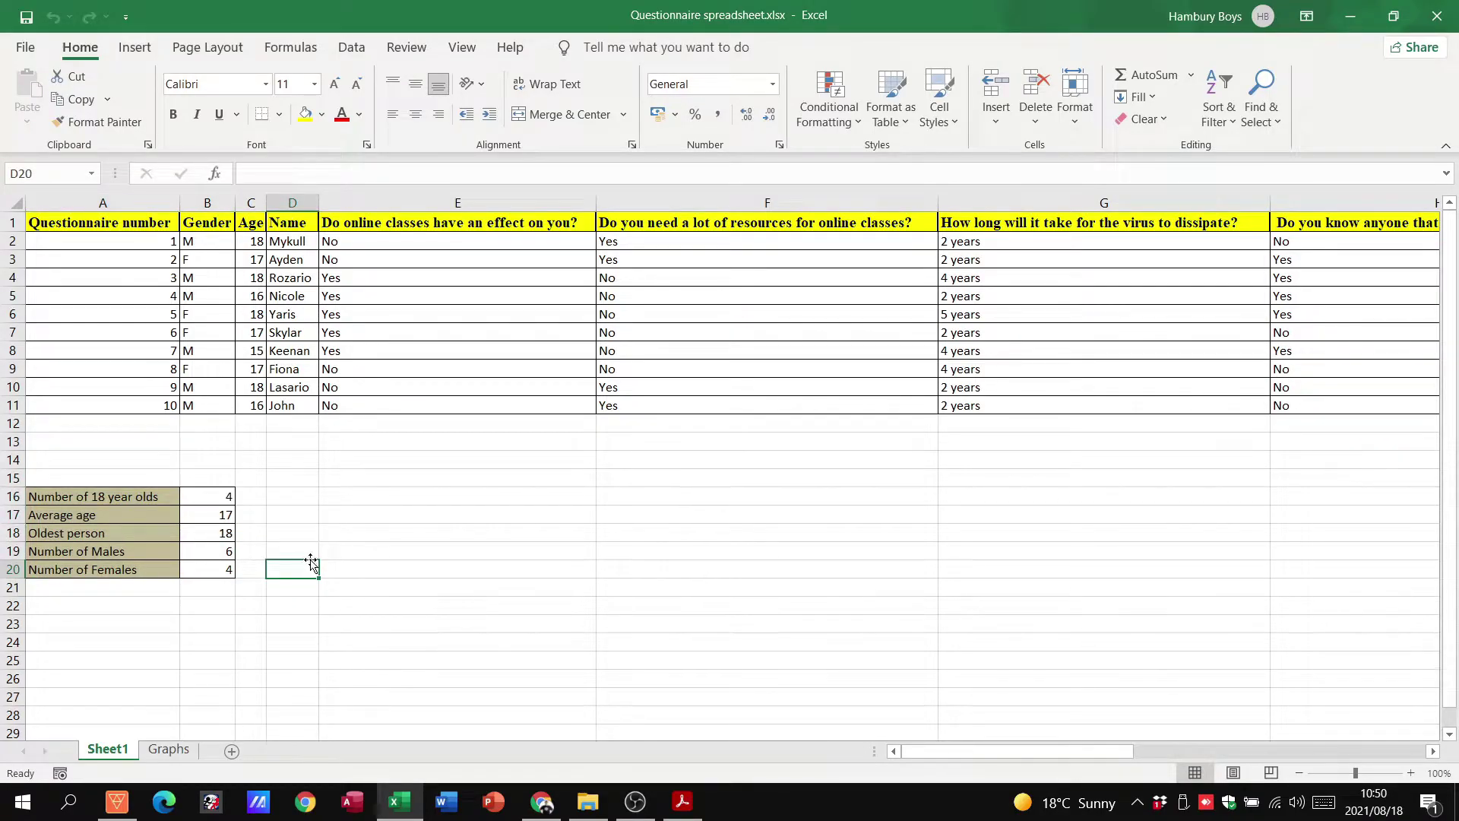
click(200, 496)
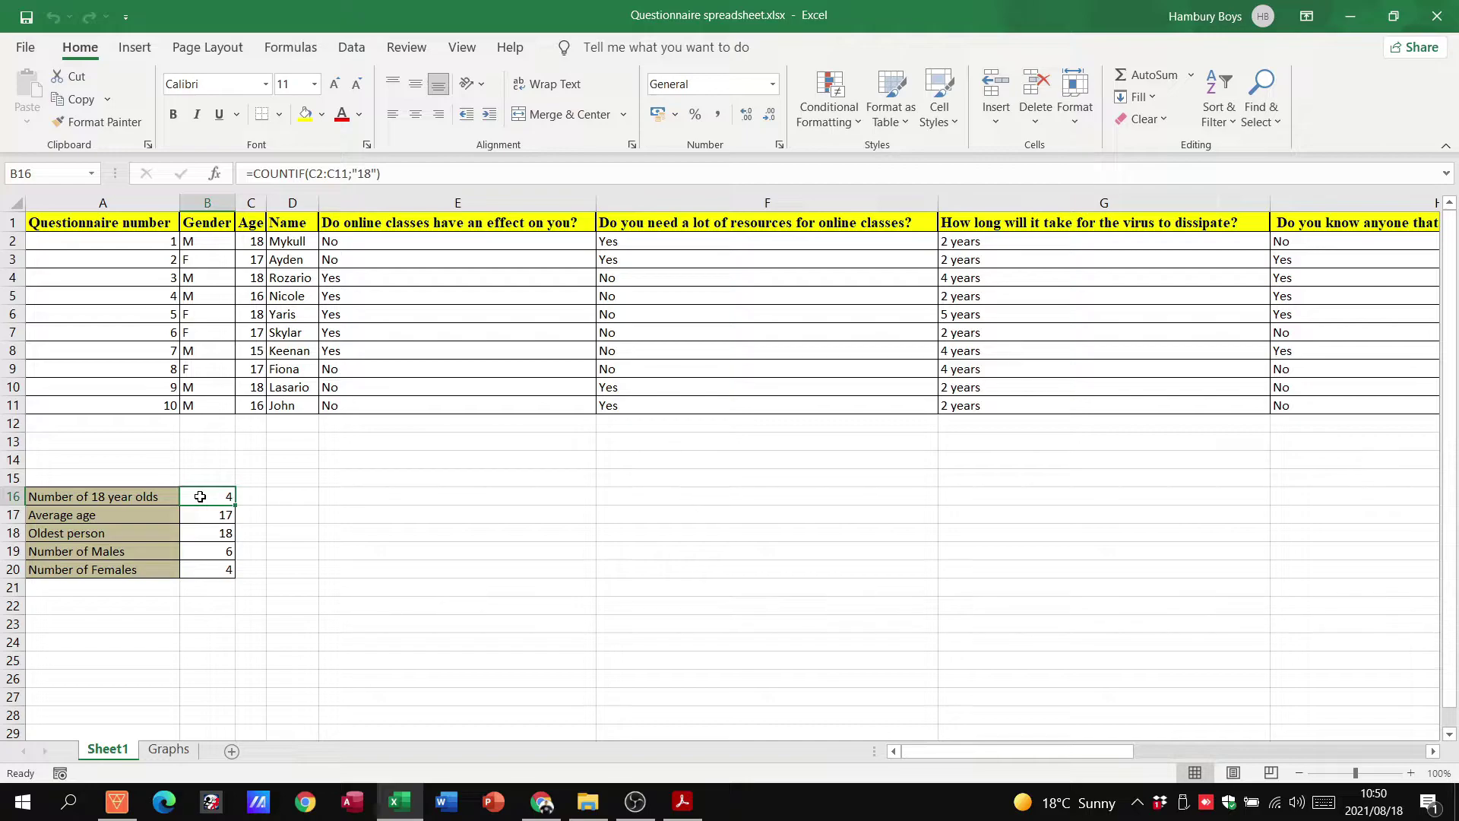
click(200, 515)
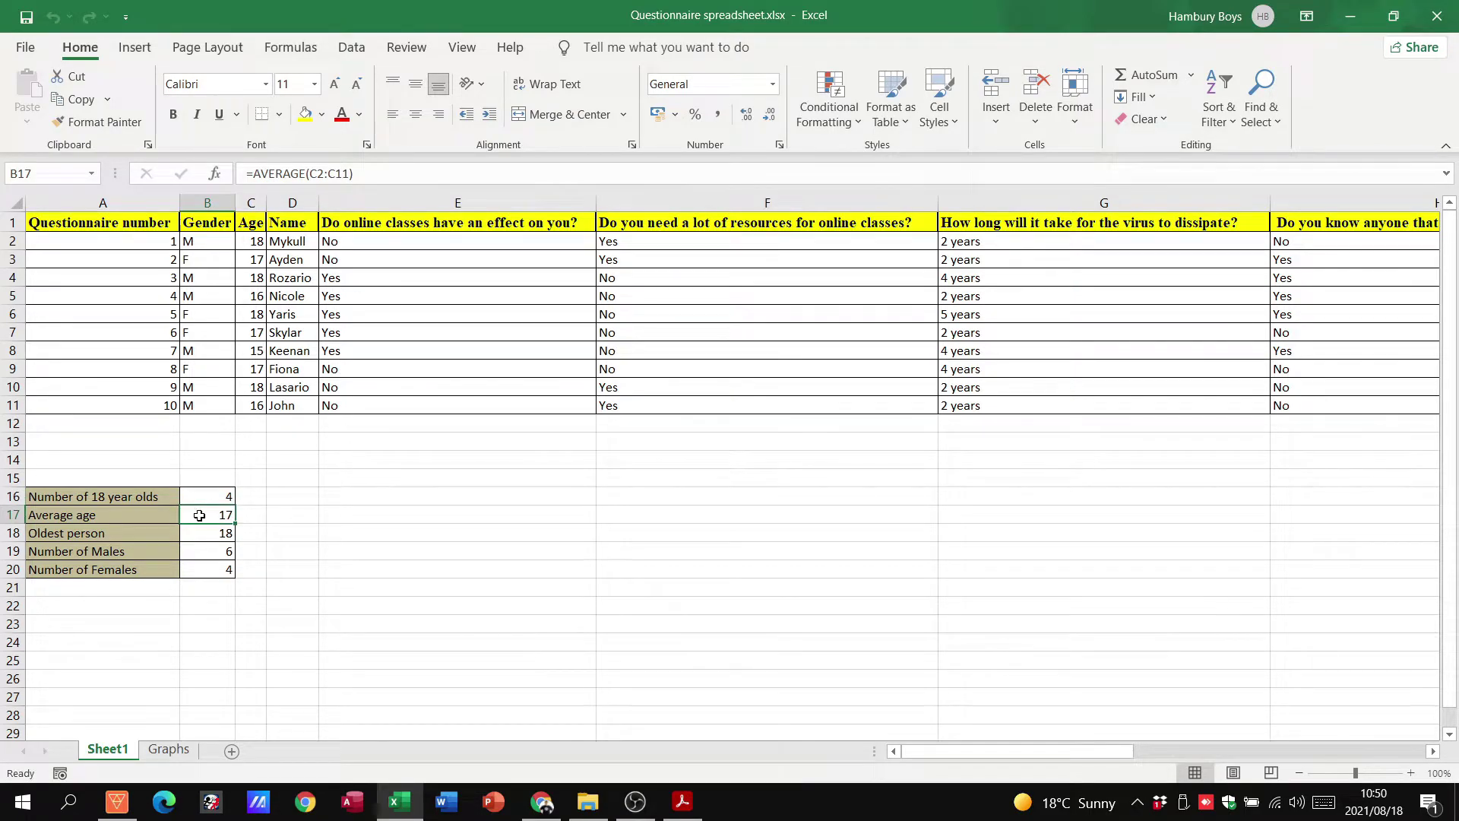
click(196, 535)
click(202, 552)
click(207, 571)
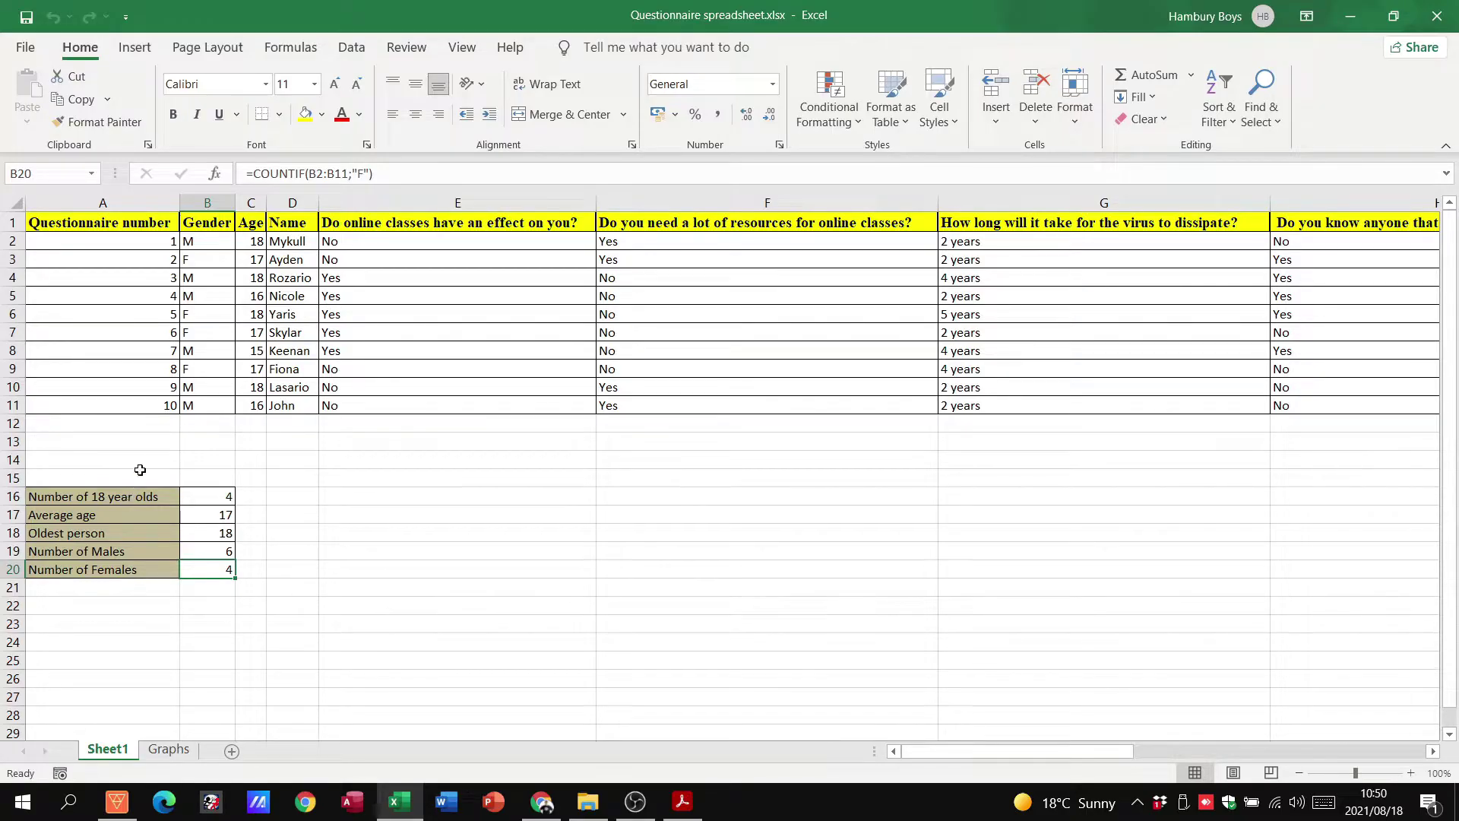
- Recheck the five summary formulas, including LARGE for oldest age and COUNTIF for gender counts
click(214, 495)
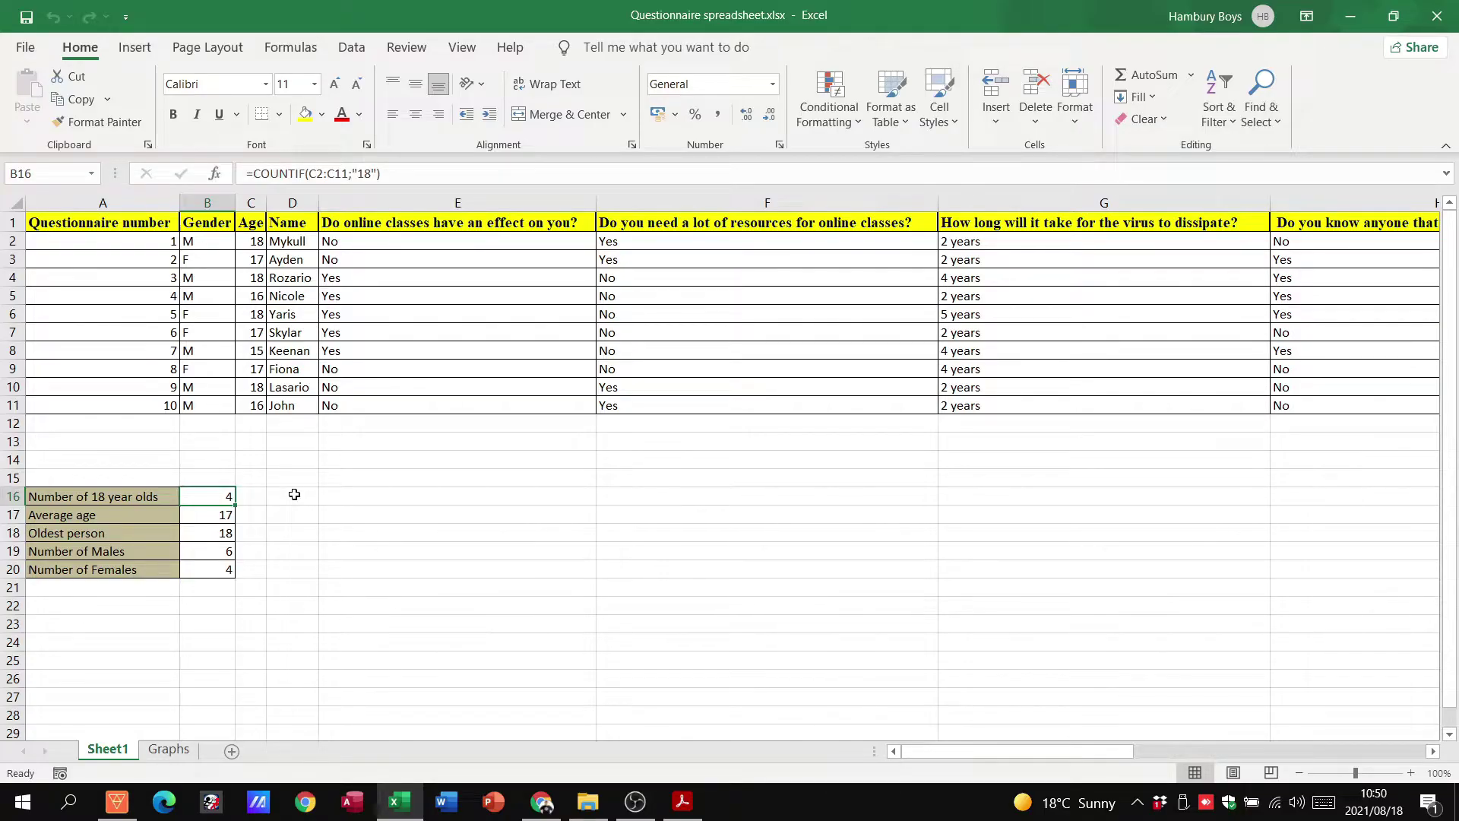
click(202, 513)
click(202, 532)
click(203, 549)
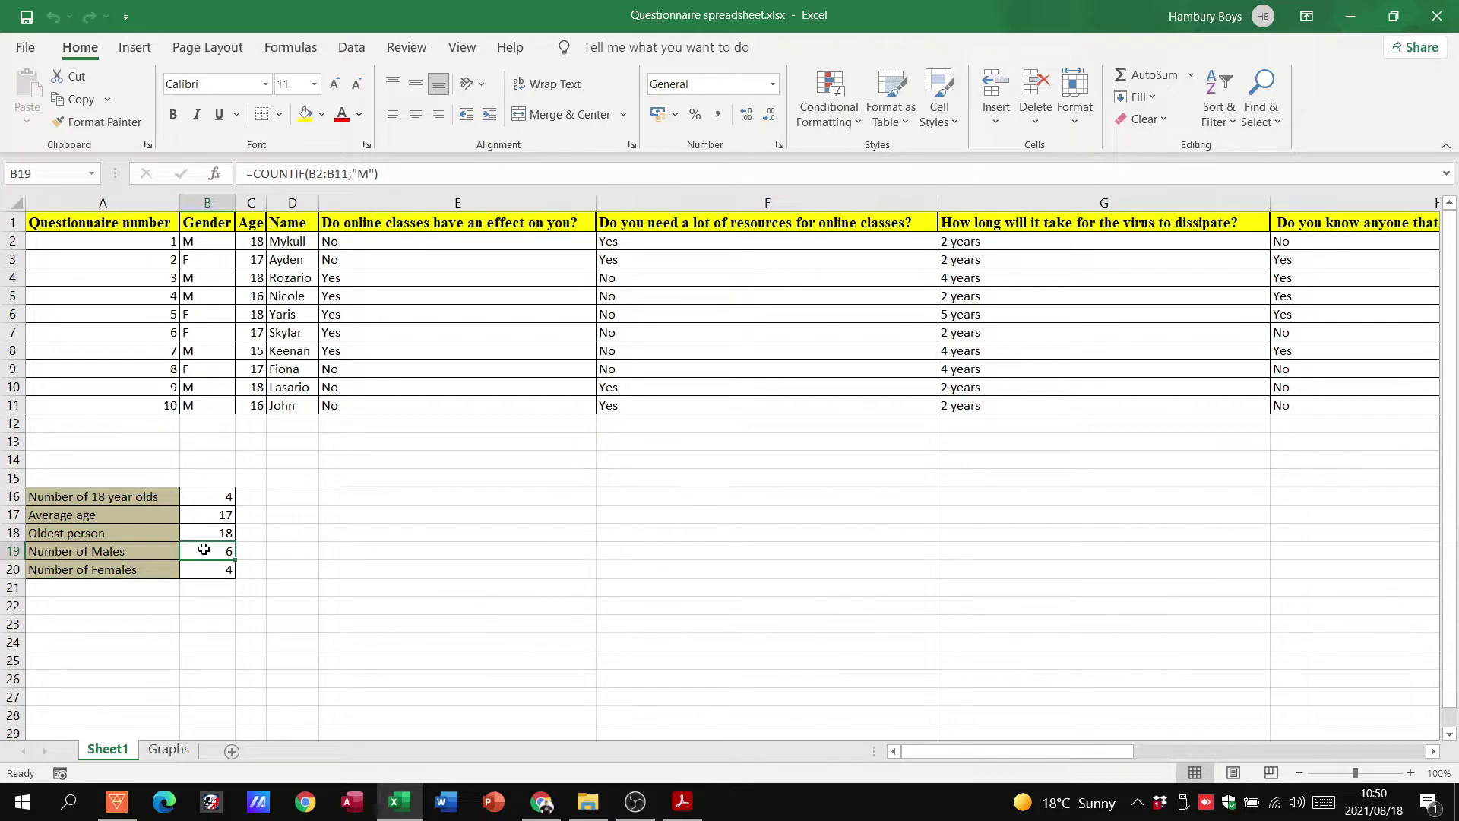
click(205, 567)
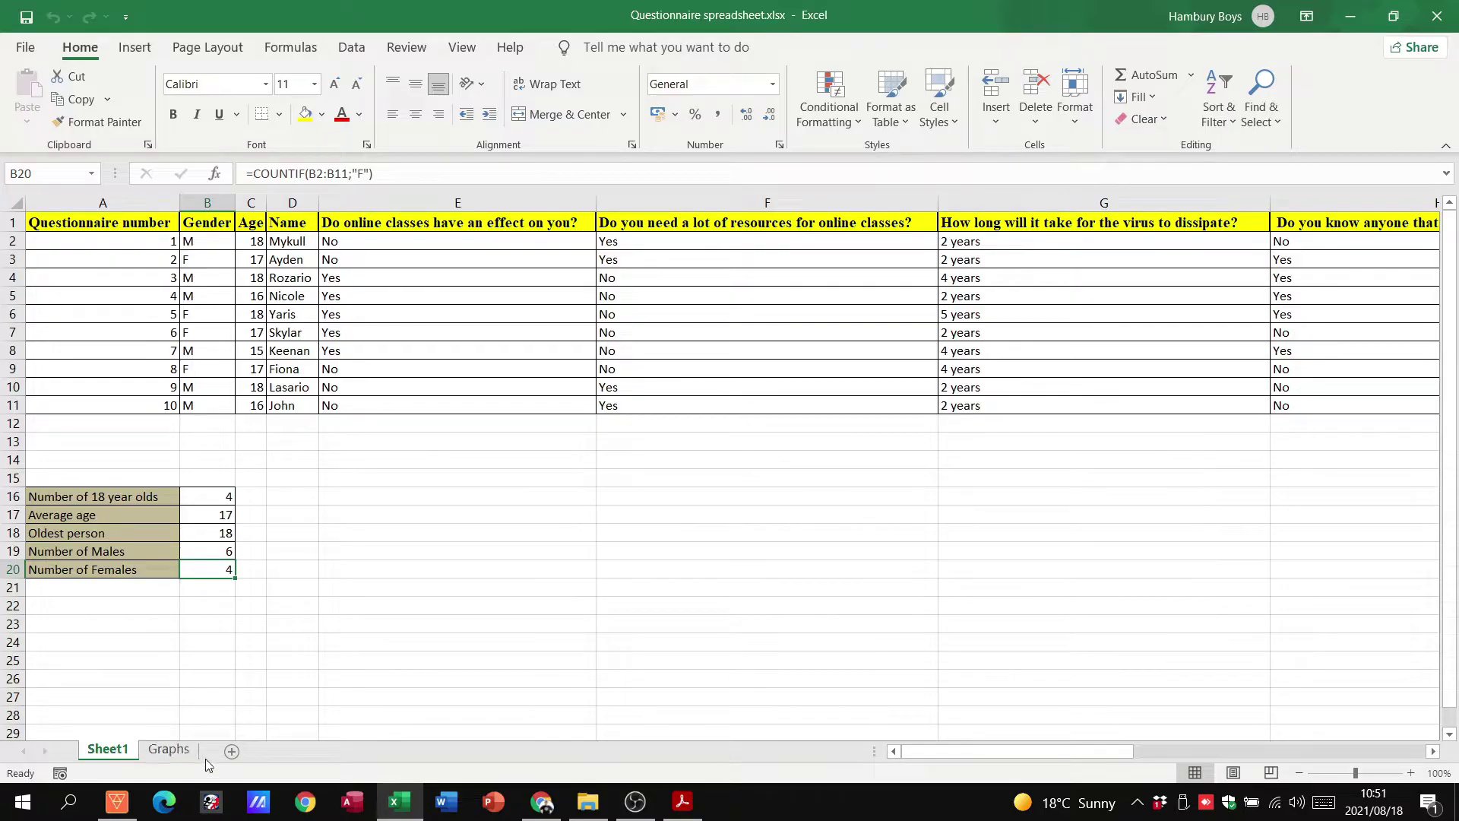
- Compare Sheet1's data with the Graphs sheet's Average age and Ages of males and Females charts
click(168, 752)
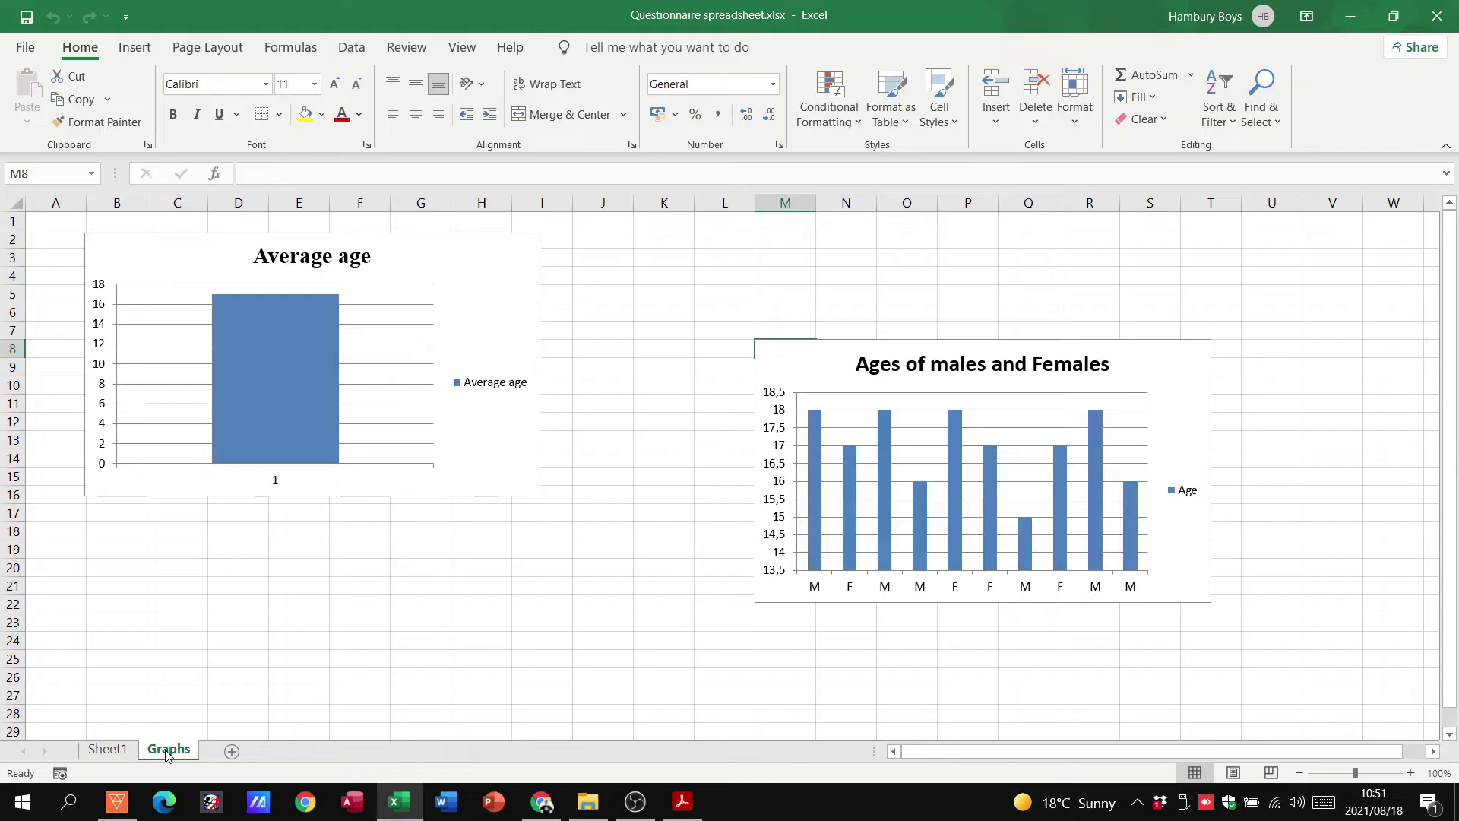
click(110, 753)
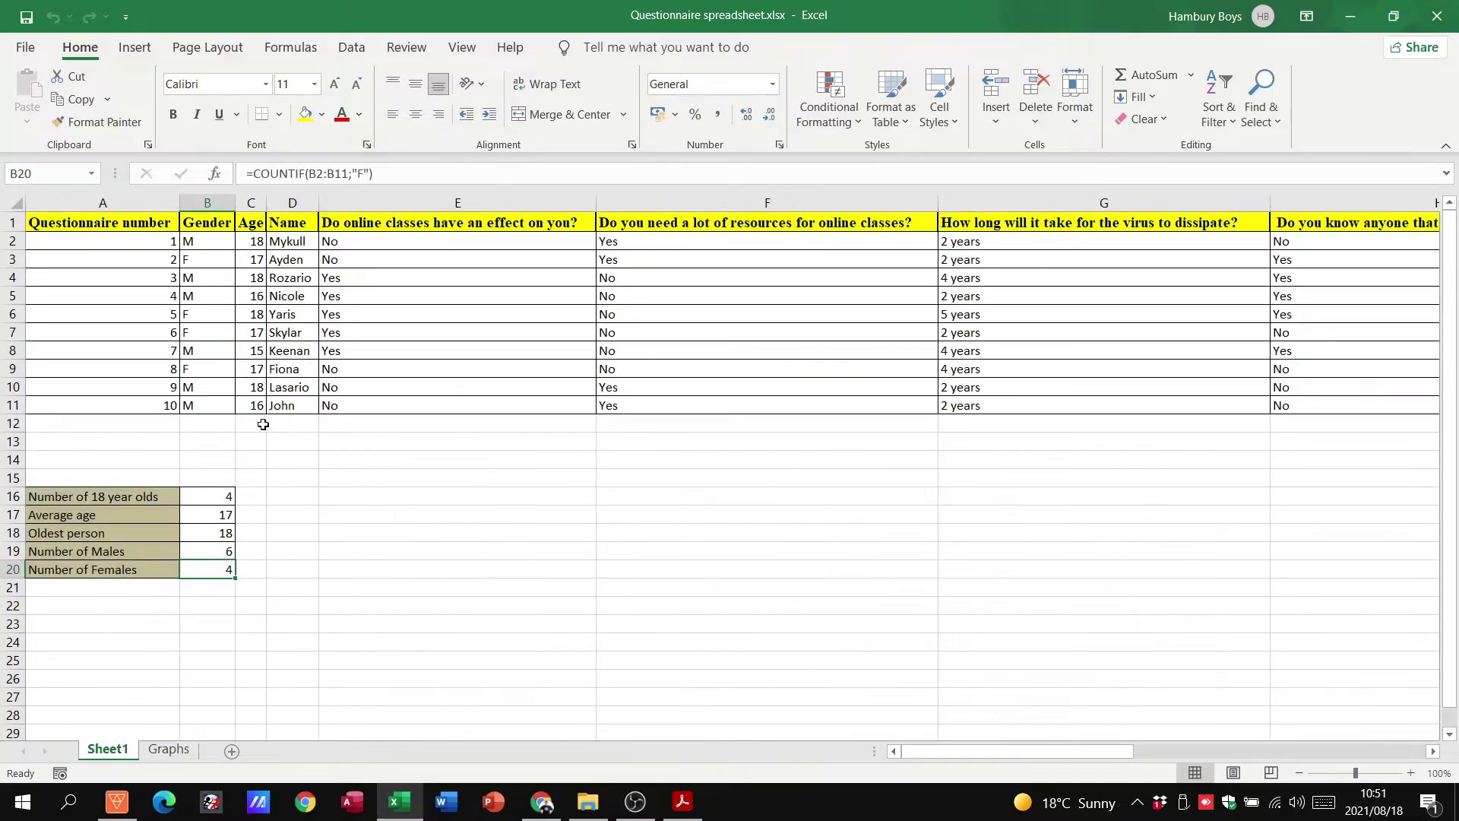
click(166, 751)
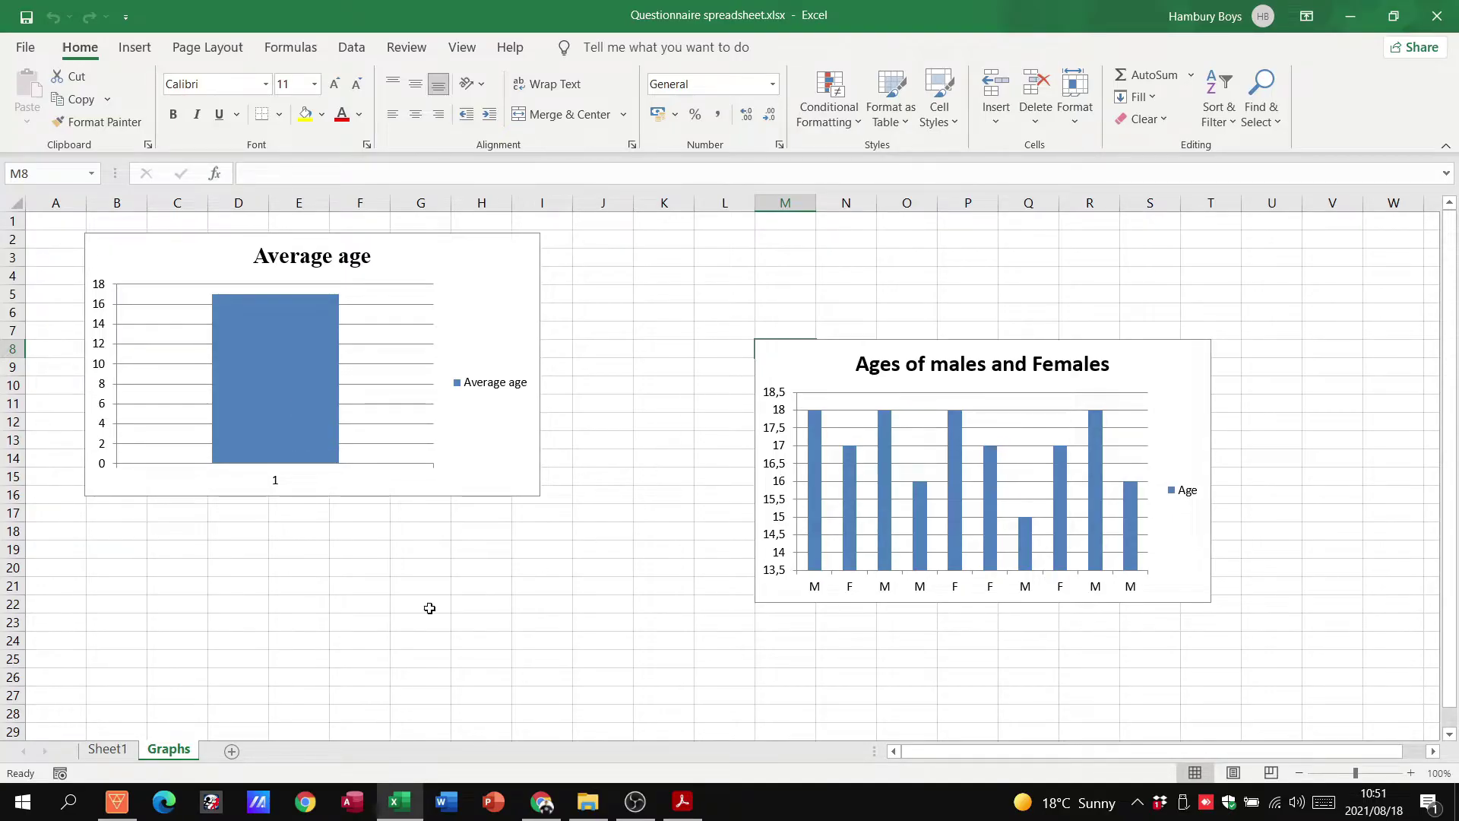
click(119, 750)
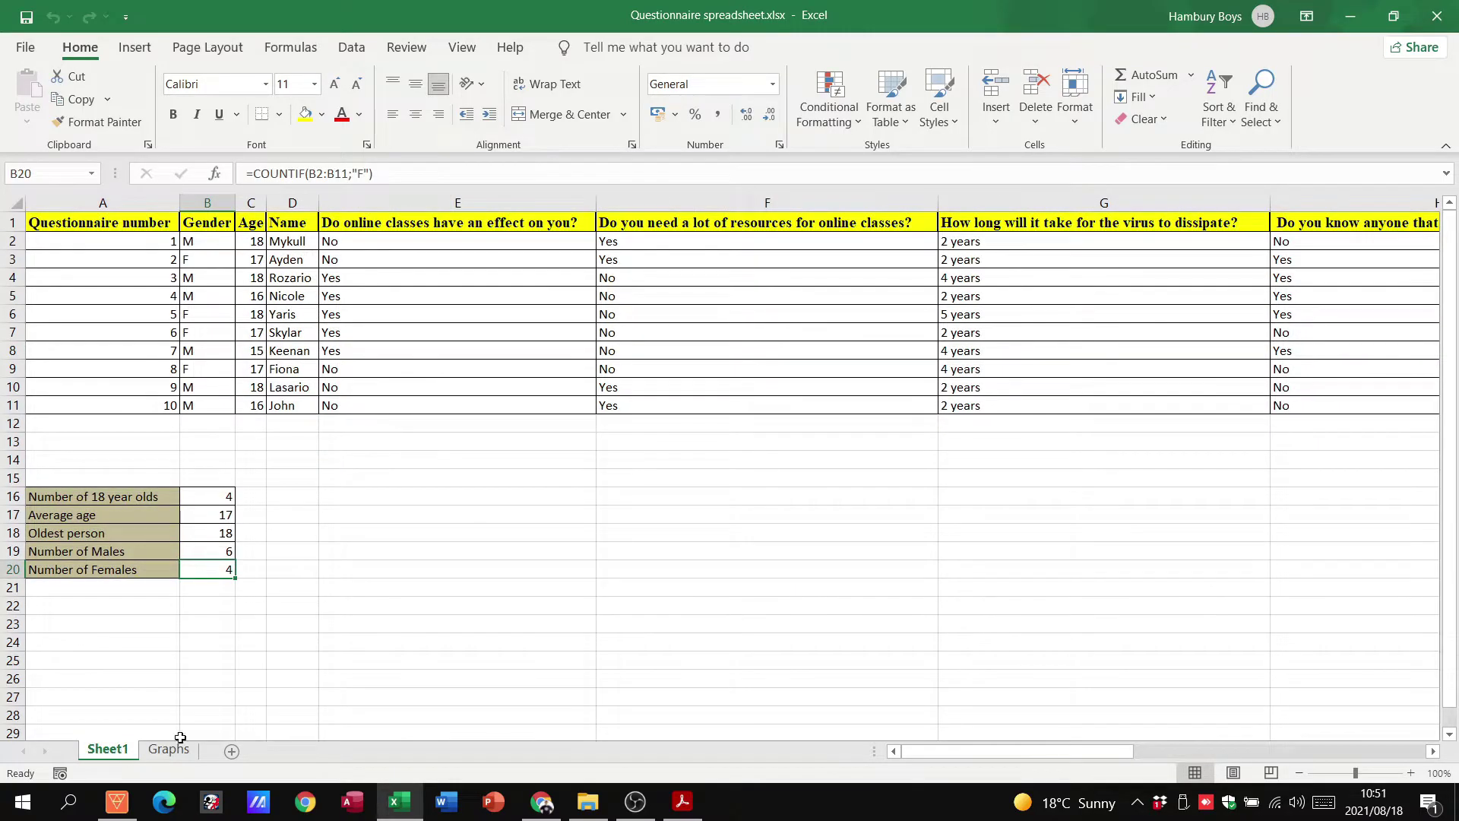
click(682, 801)
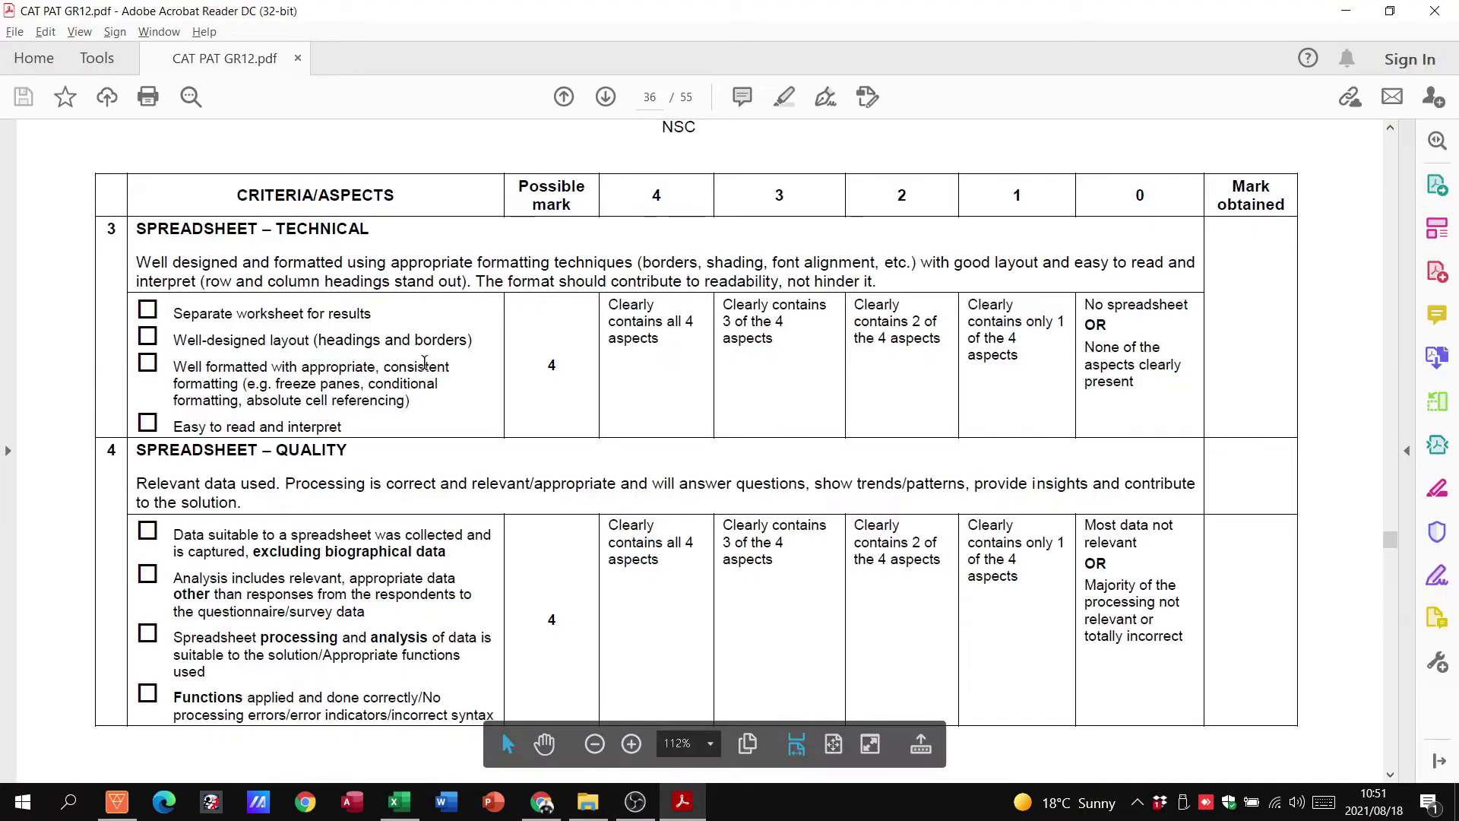
drag(212, 324, 368, 321)
drag(175, 340, 308, 339)
click(198, 364)
drag(197, 364, 383, 367)
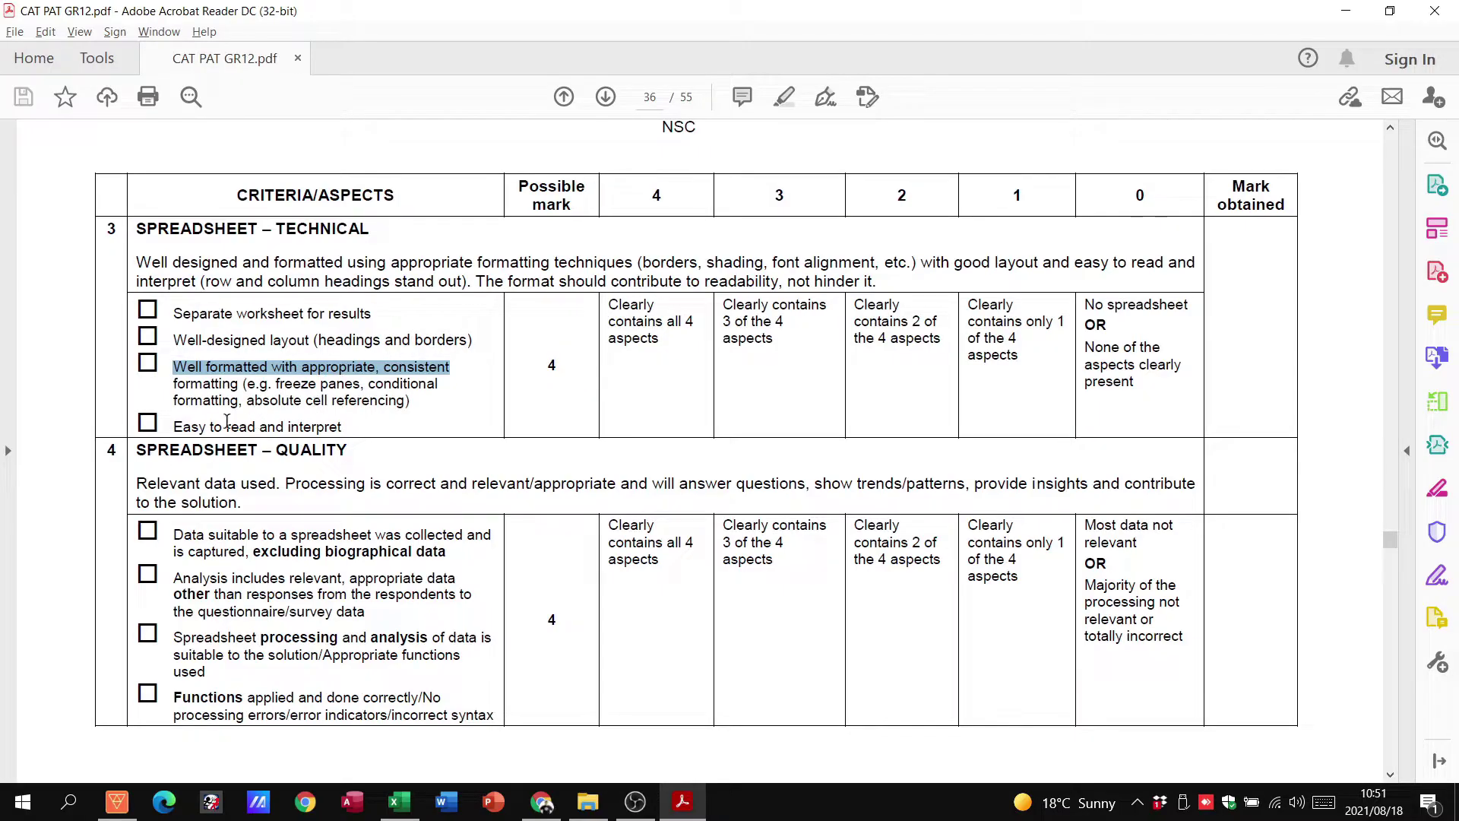
drag(174, 425, 458, 432)
drag(207, 535, 372, 536)
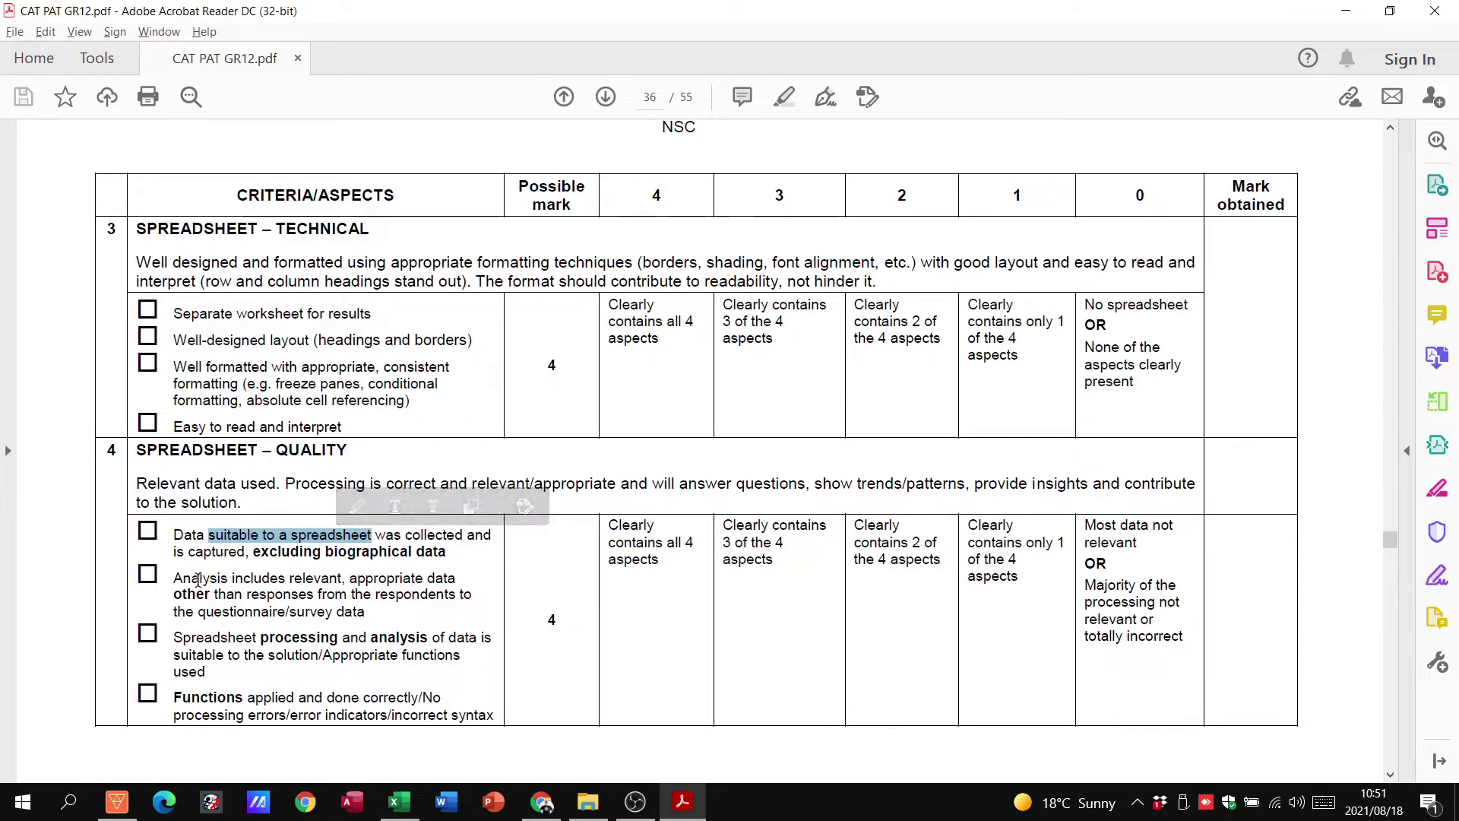
drag(191, 579, 407, 587)
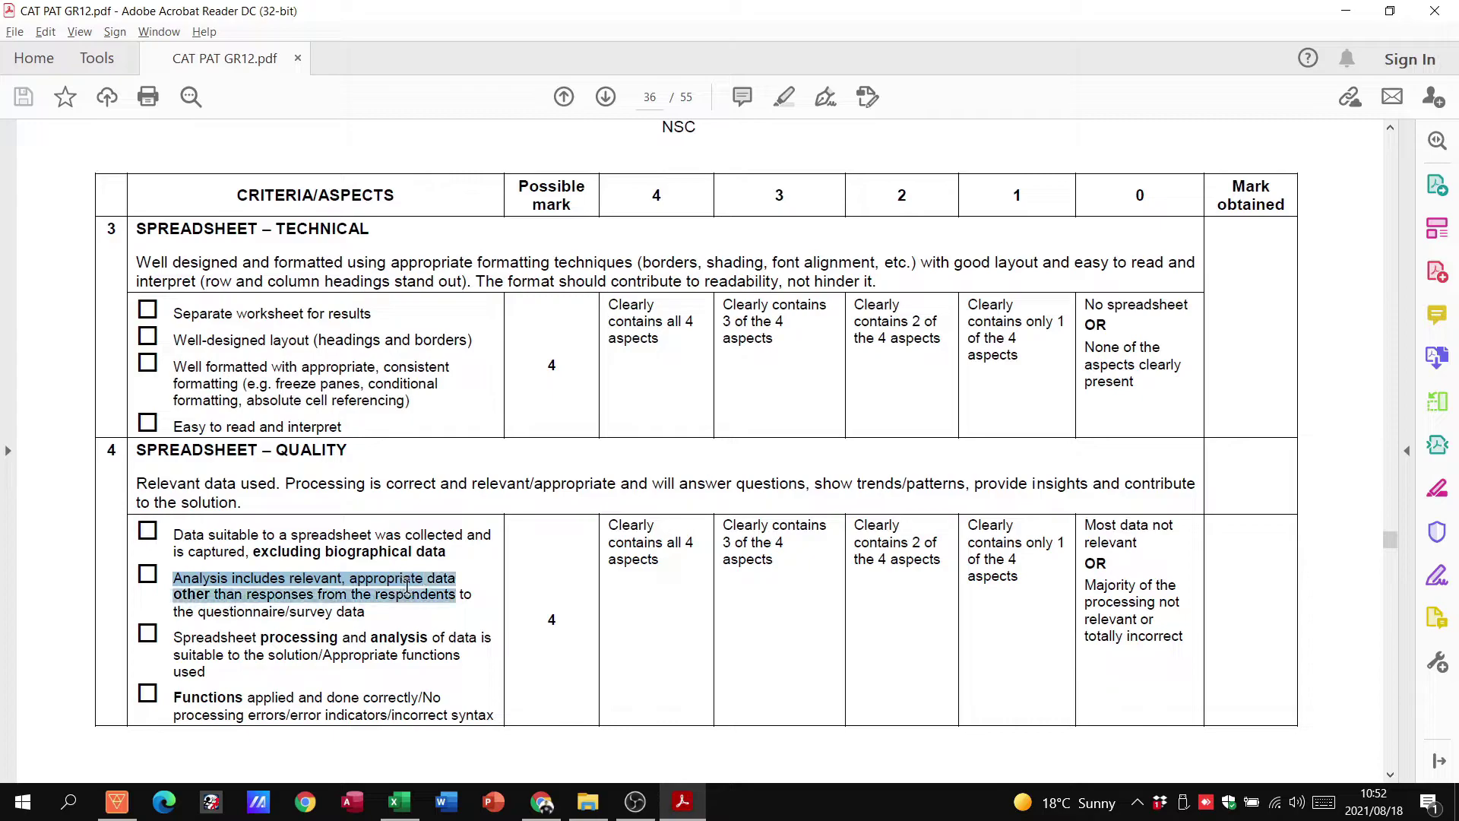
drag(183, 637, 460, 655)
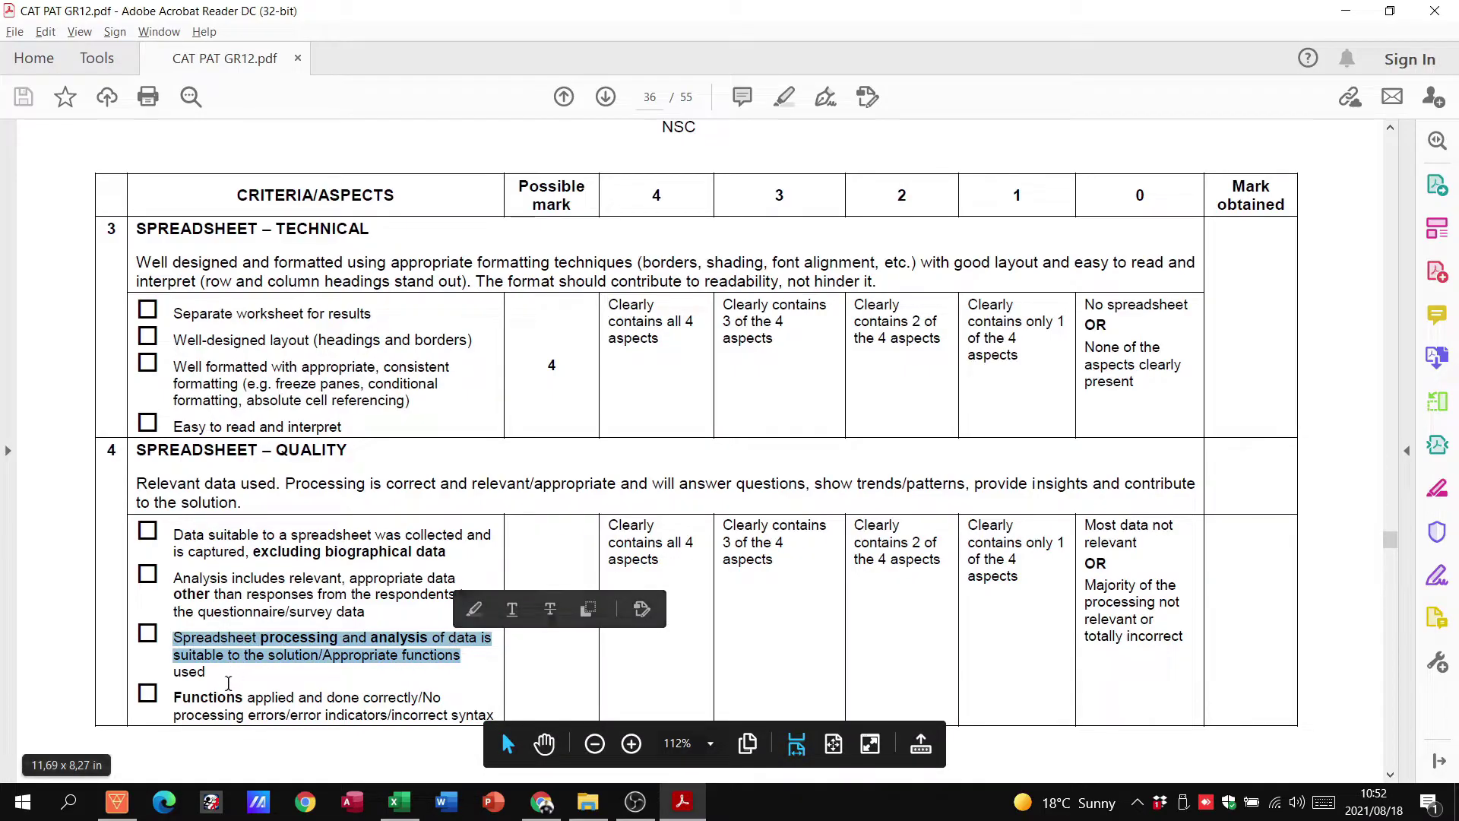
drag(174, 697, 360, 697)
click(378, 637)
- Highlight the four Spreadsheet – Graphs criteria on page 37, including appropriate graph types and graphs being easy to read
scroll(371, 620, down, 15)
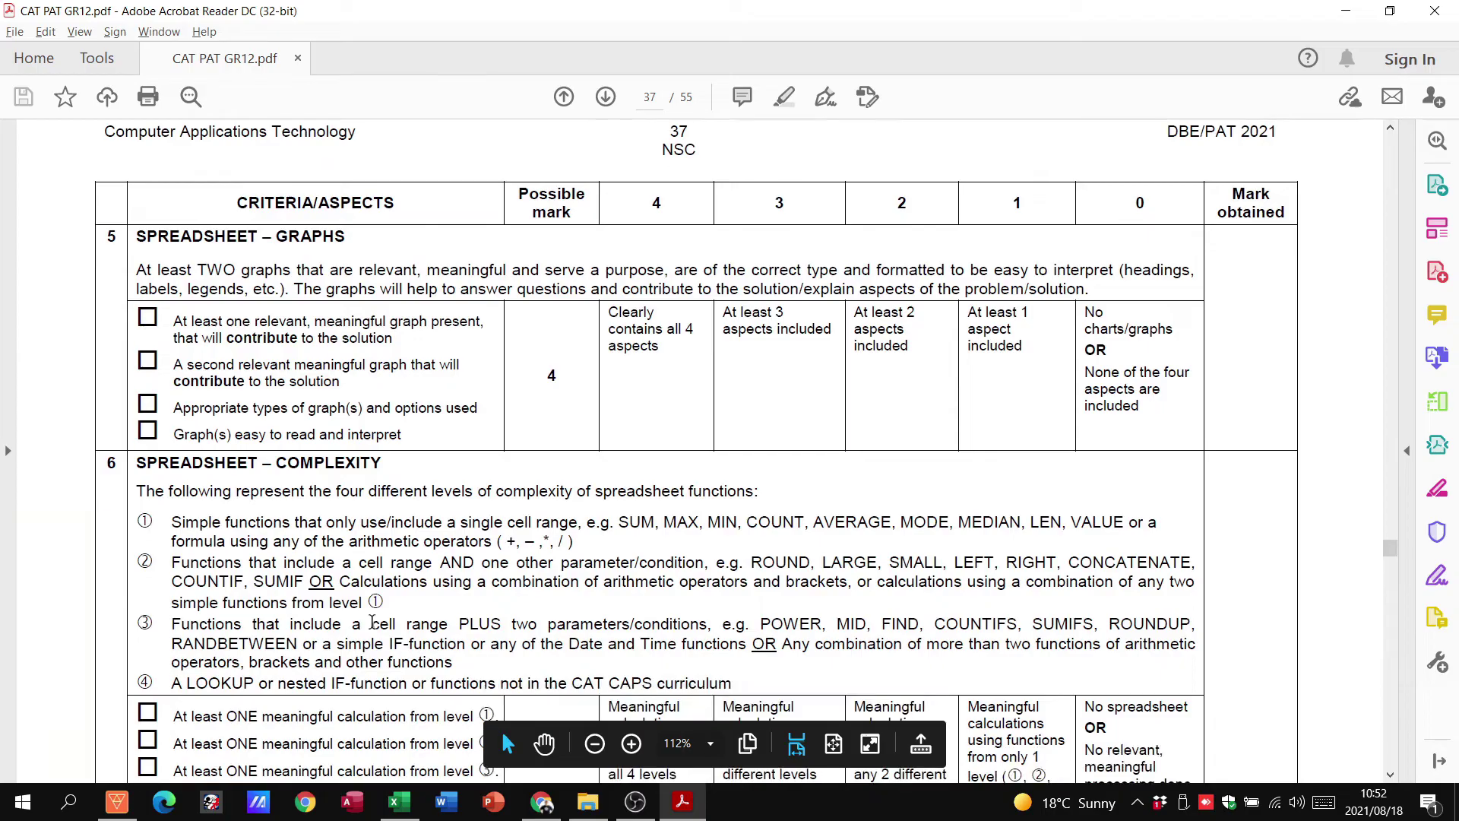
scroll(372, 621, down, 3)
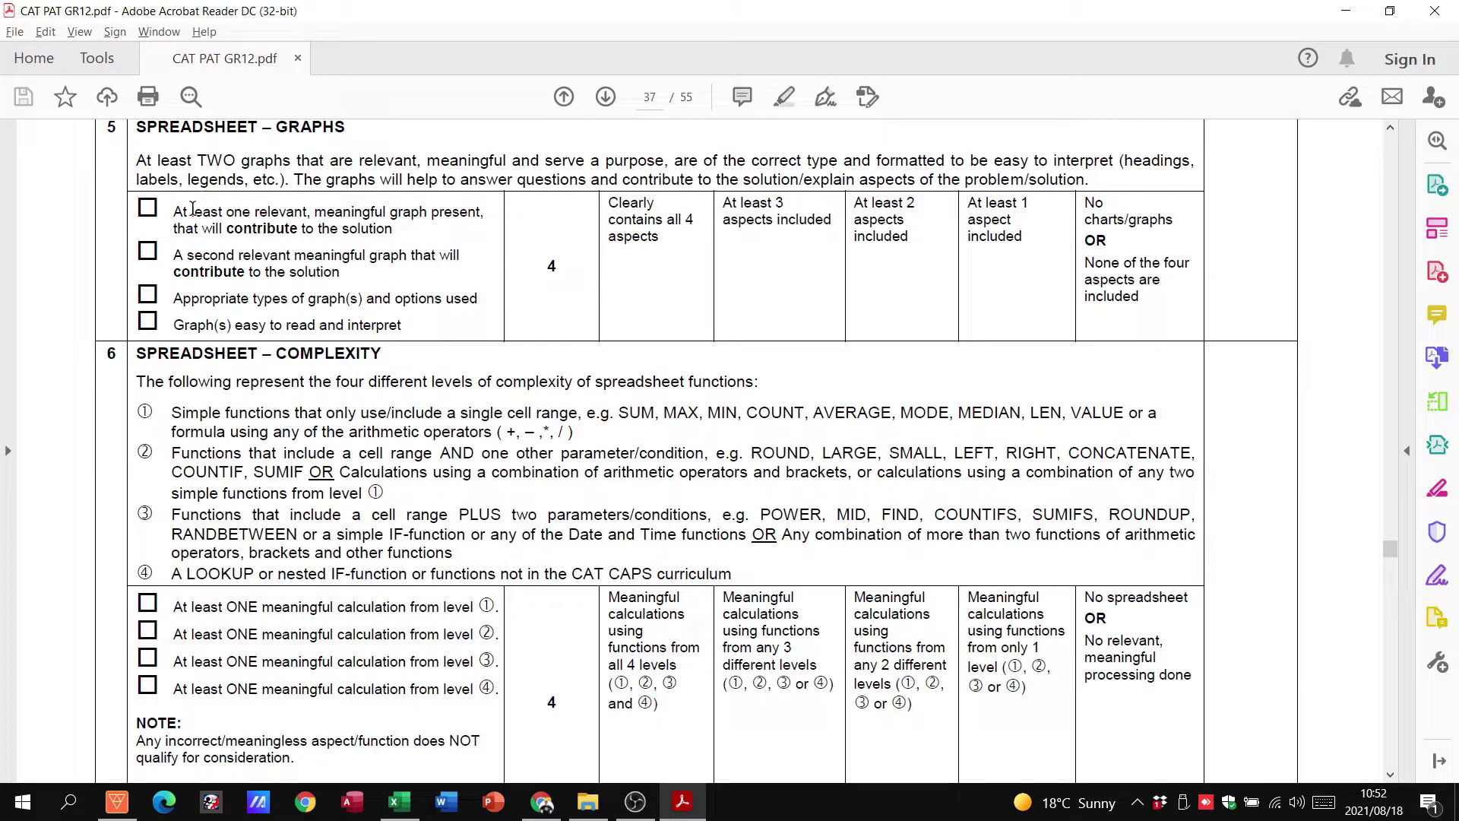
drag(192, 208, 395, 226)
drag(183, 258, 334, 275)
drag(174, 298, 439, 301)
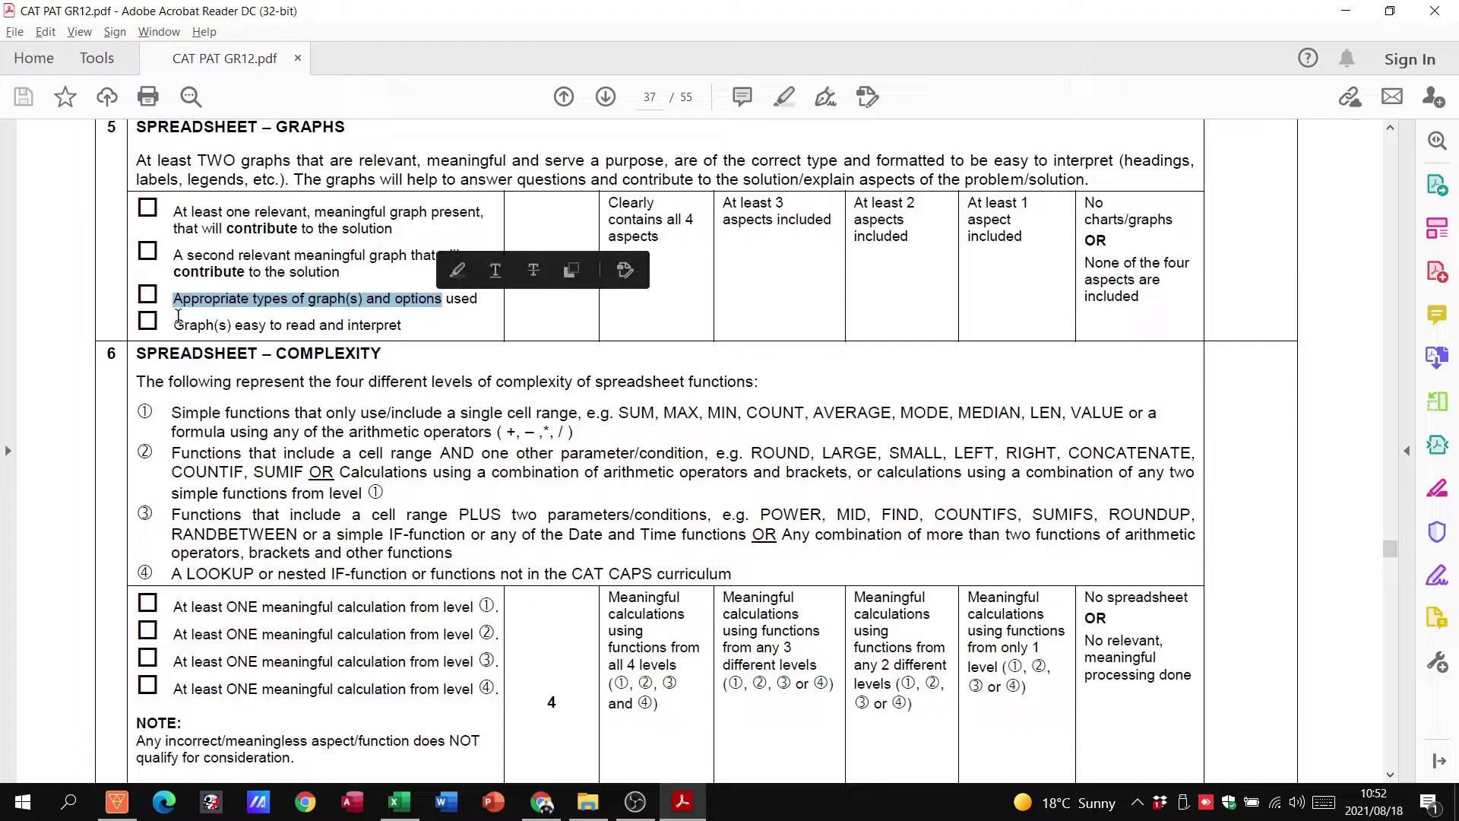
drag(177, 324, 399, 324)
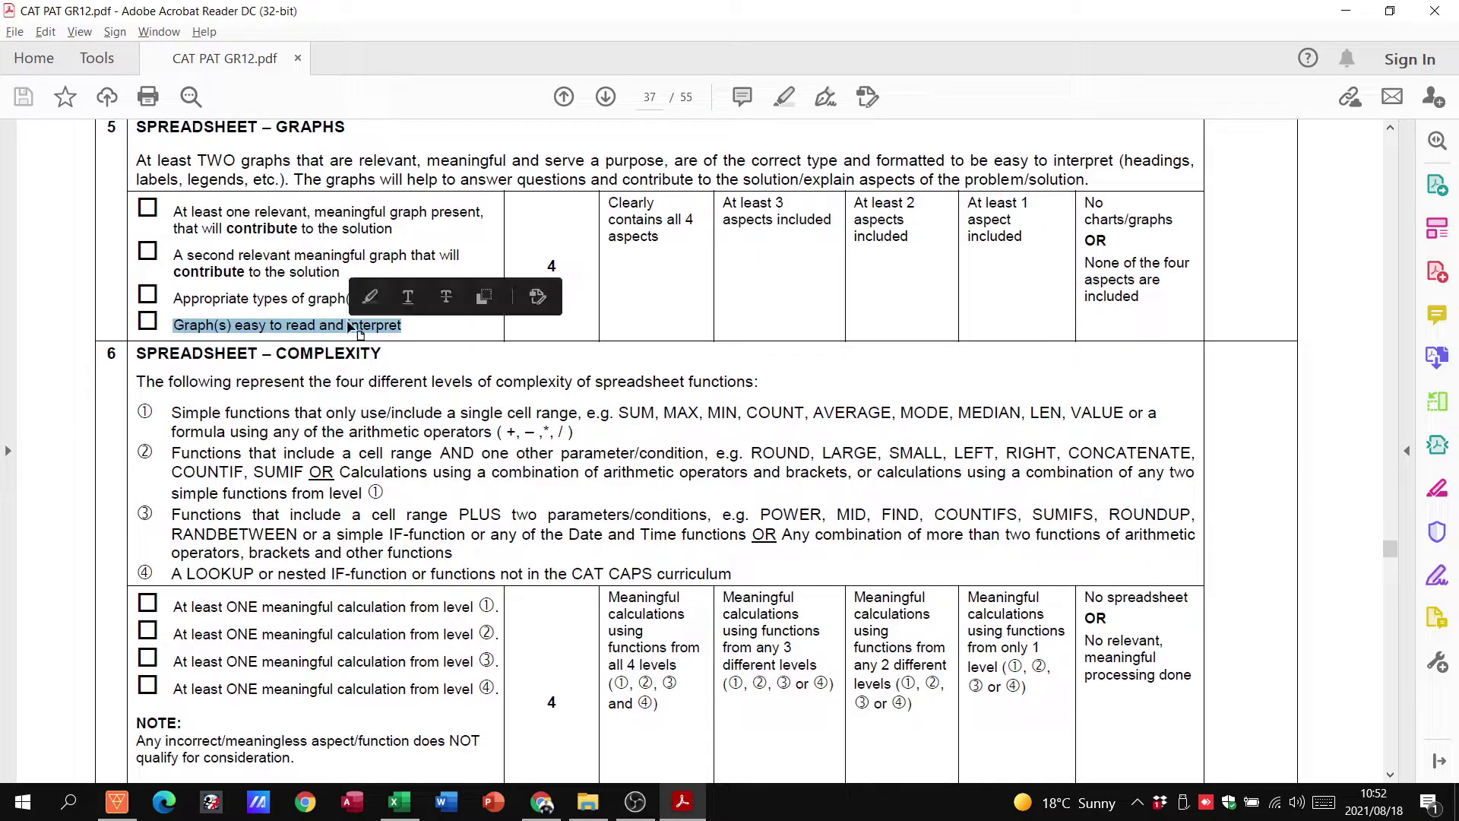
click(275, 277)
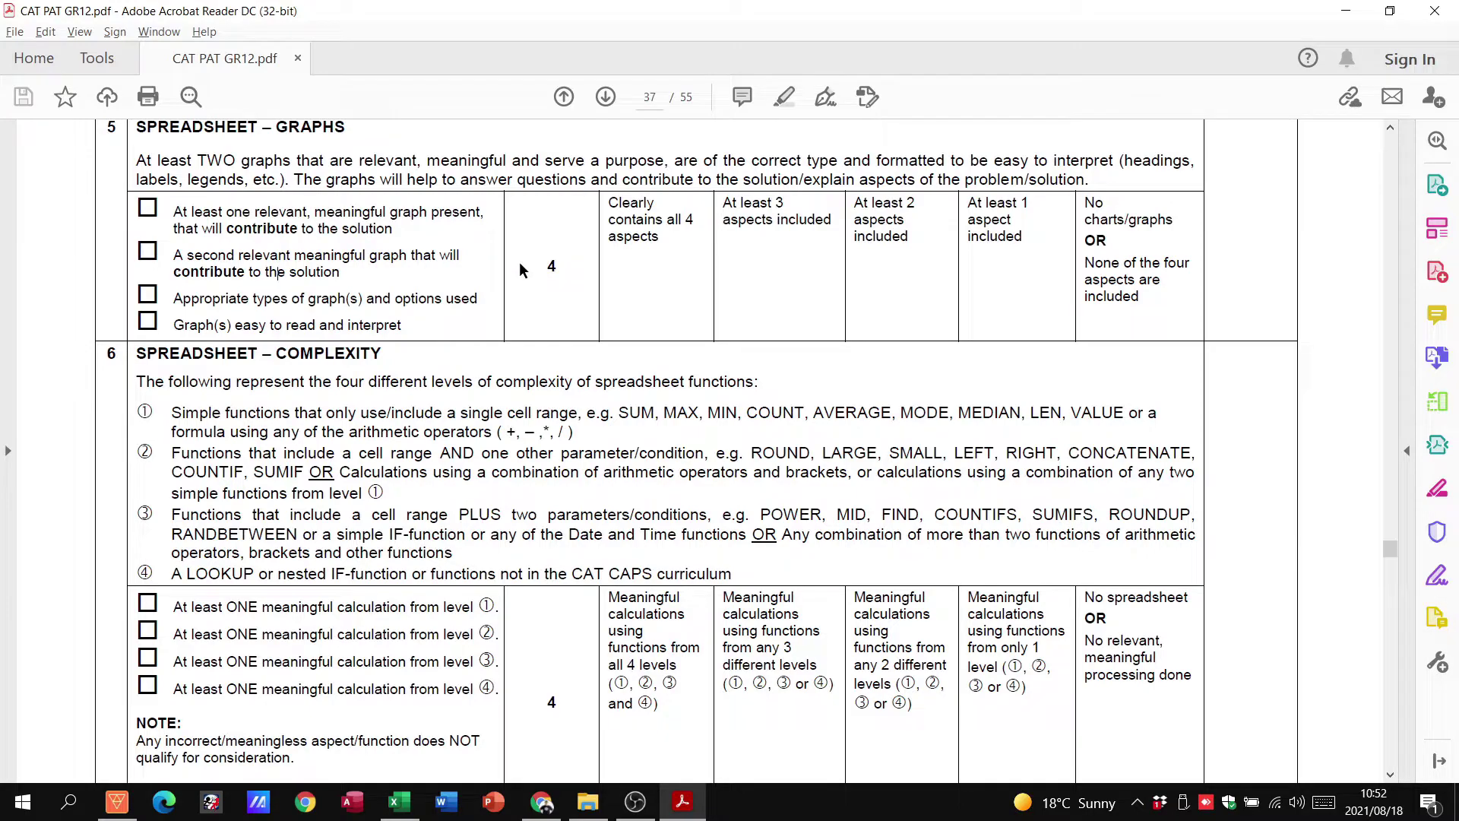
- Highlight the level 1 and level 2 calculation criteria in section 6
scroll(512, 274, down, 1)
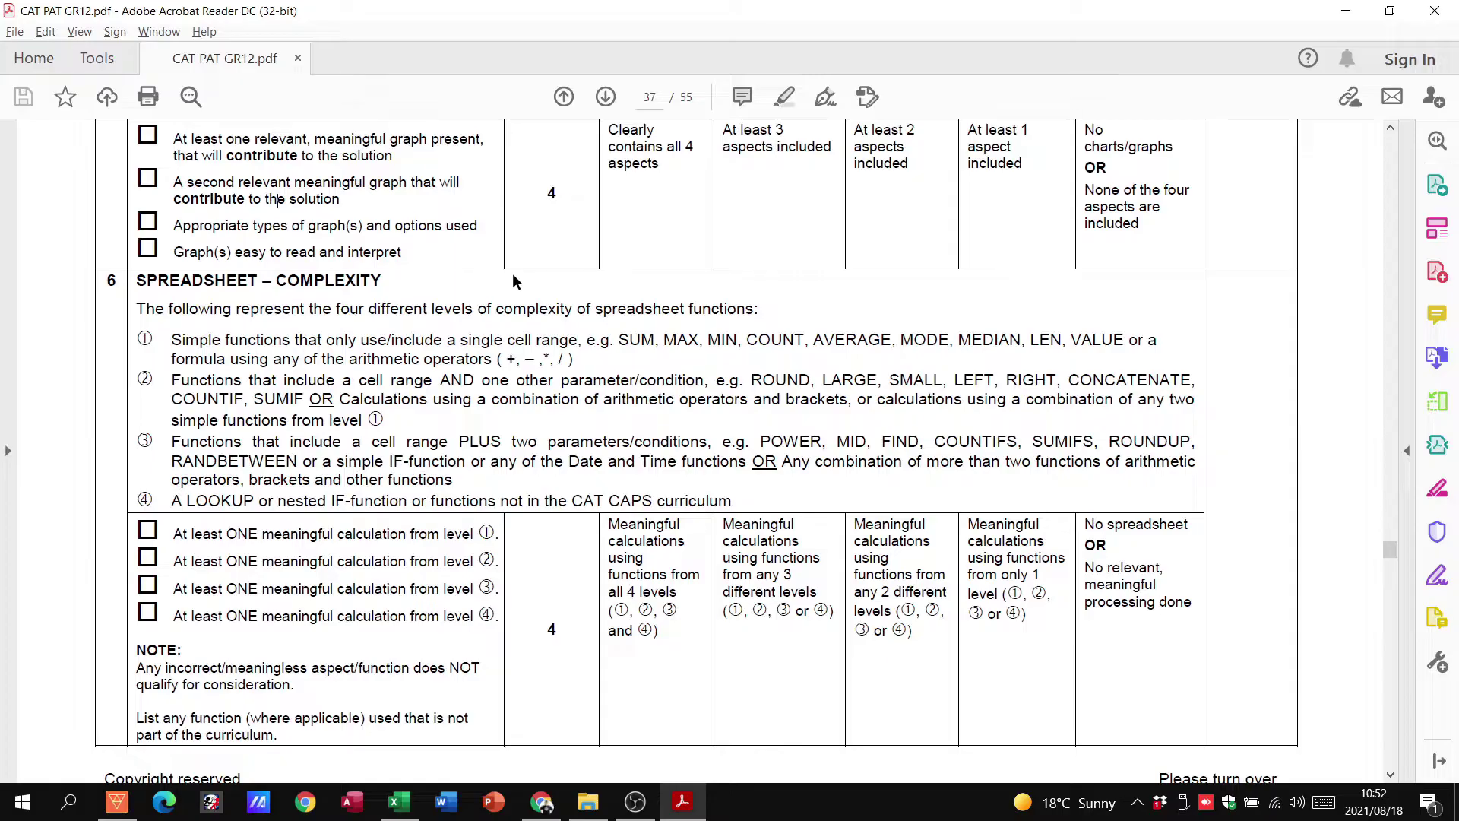
scroll(512, 272, down, 1)
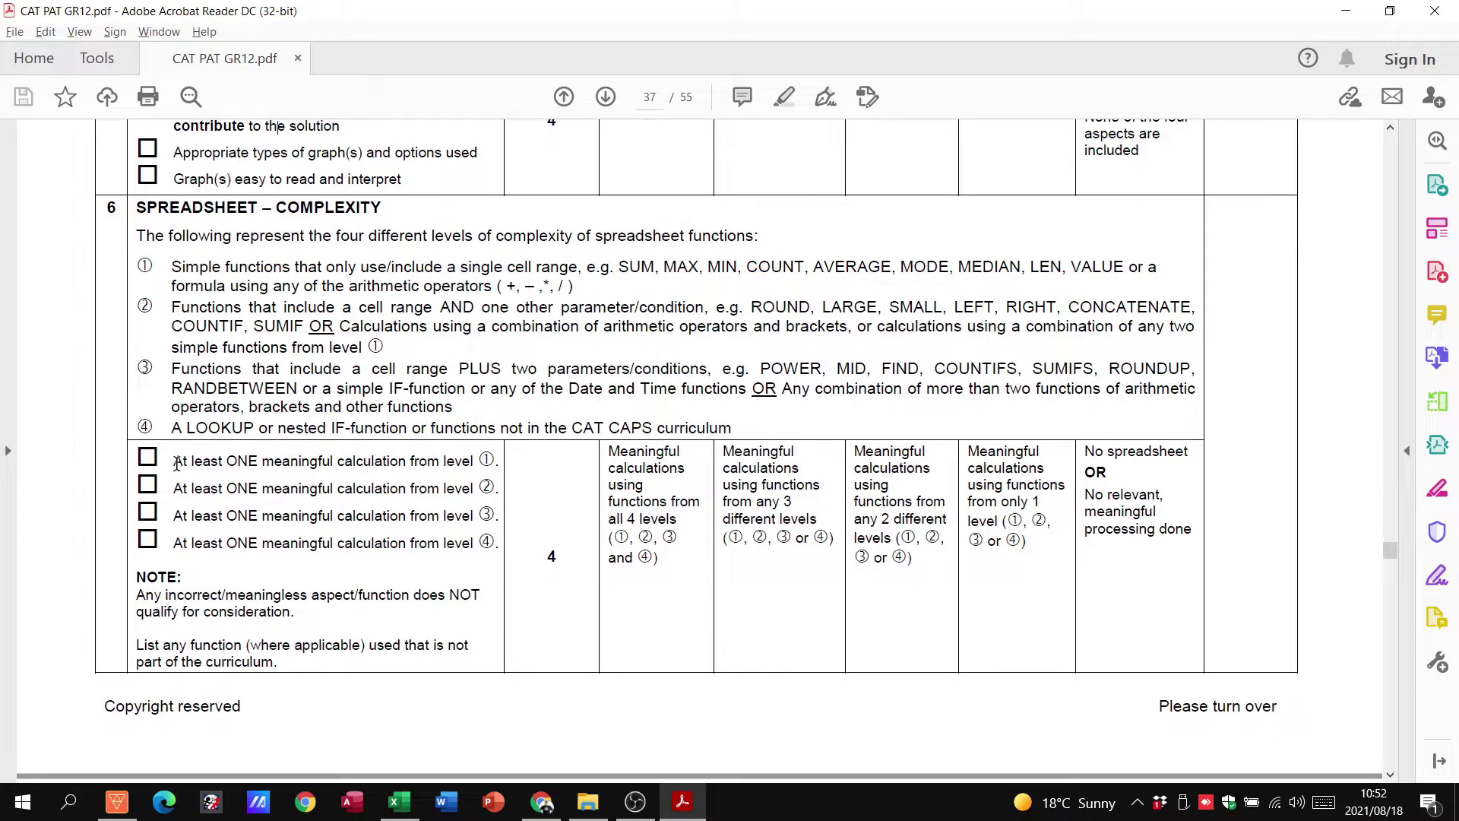
drag(175, 463, 460, 464)
drag(176, 489, 472, 489)
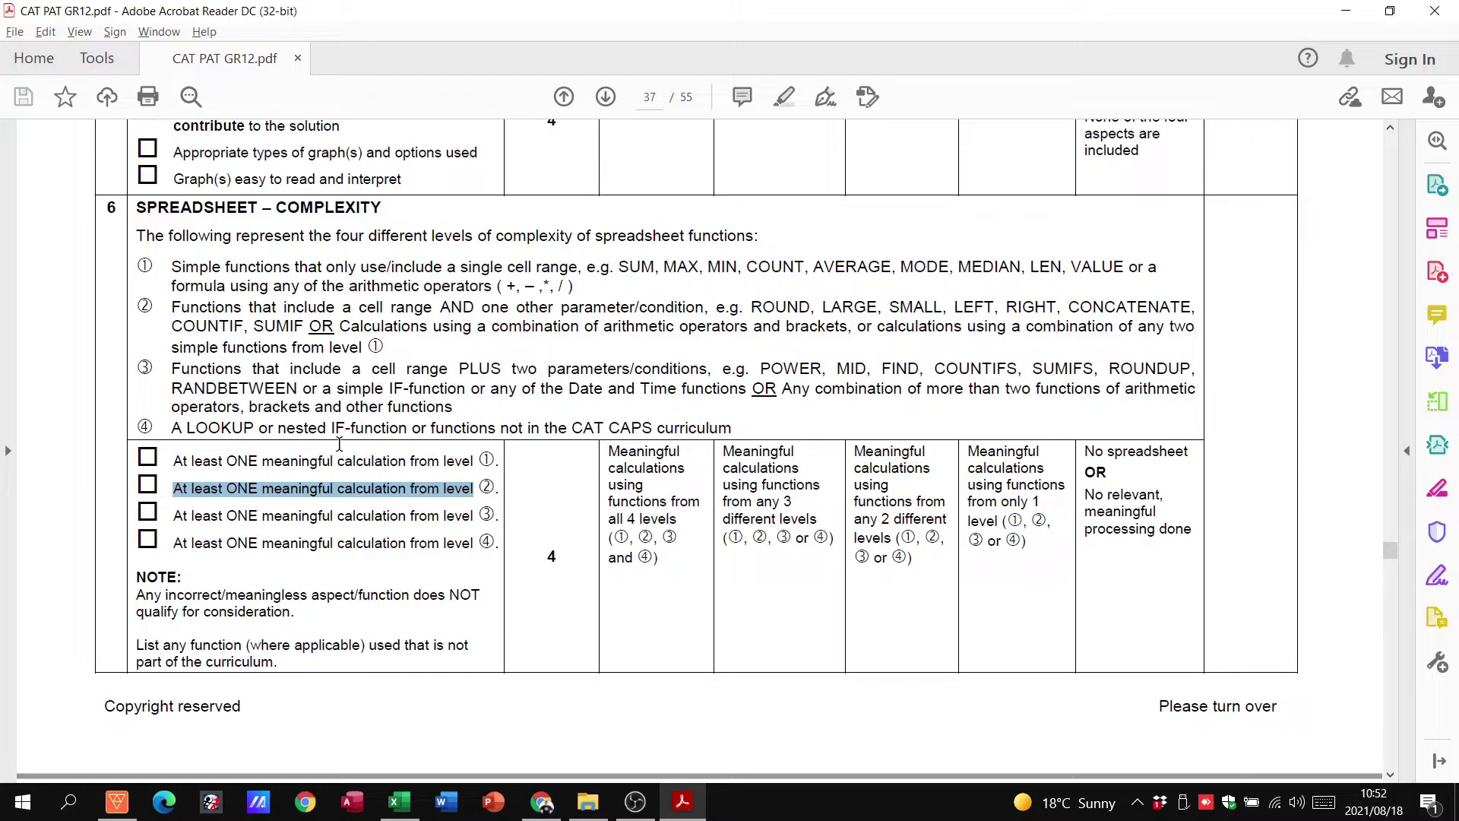
- Highlight the top-mark and 3-mark complexity descriptions, then all four calculation levels
click(613, 446)
drag(612, 446, 668, 557)
click(668, 578)
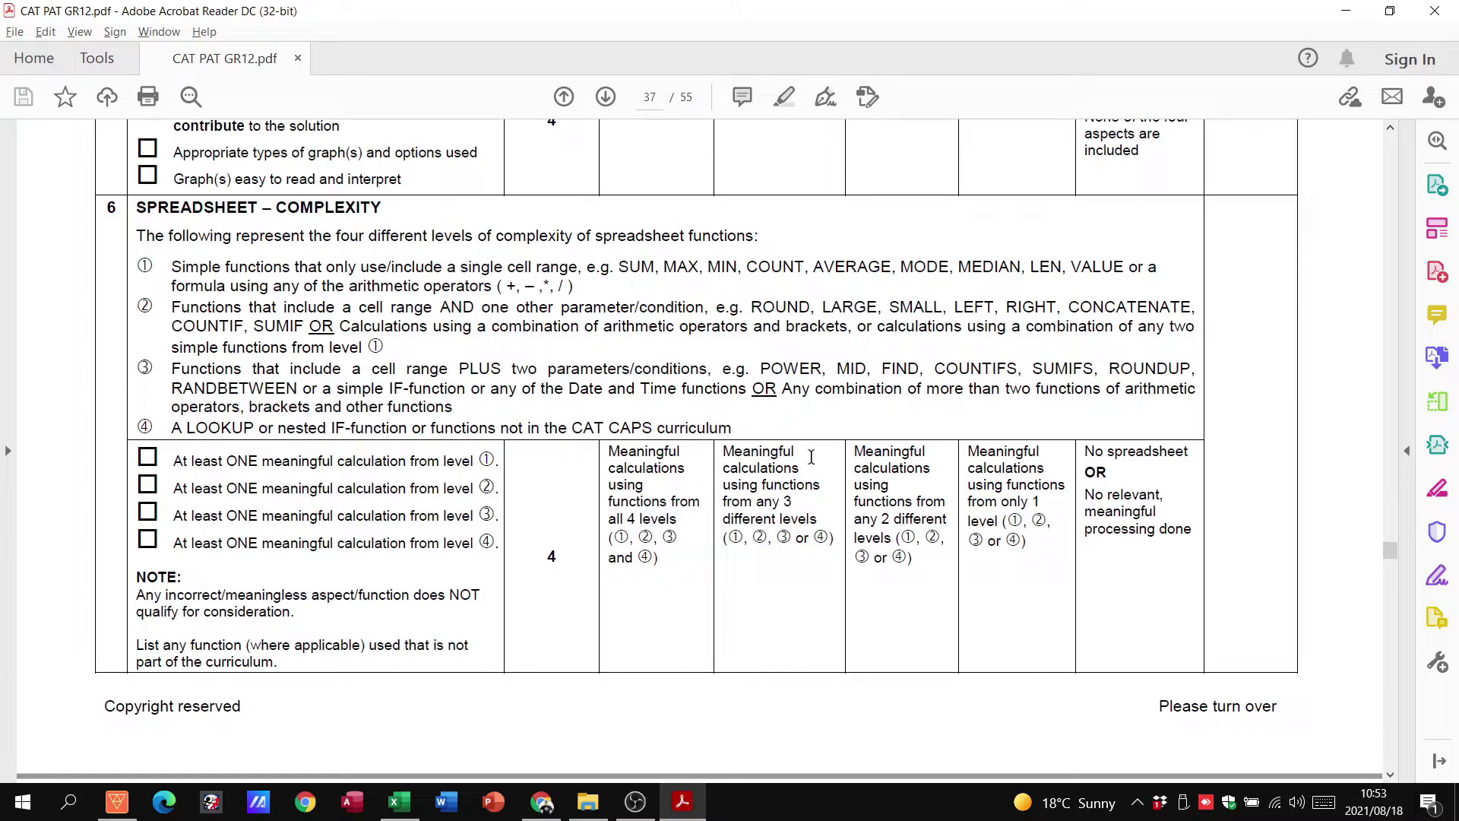
drag(726, 450, 804, 524)
click(797, 553)
drag(194, 458, 493, 547)
click(430, 529)
- Highlight the example functions (level 1, level 3 MID, FIND, COUNTIFS, and LOOKUP/nested IF) and continue to page 38
drag(622, 267, 981, 317)
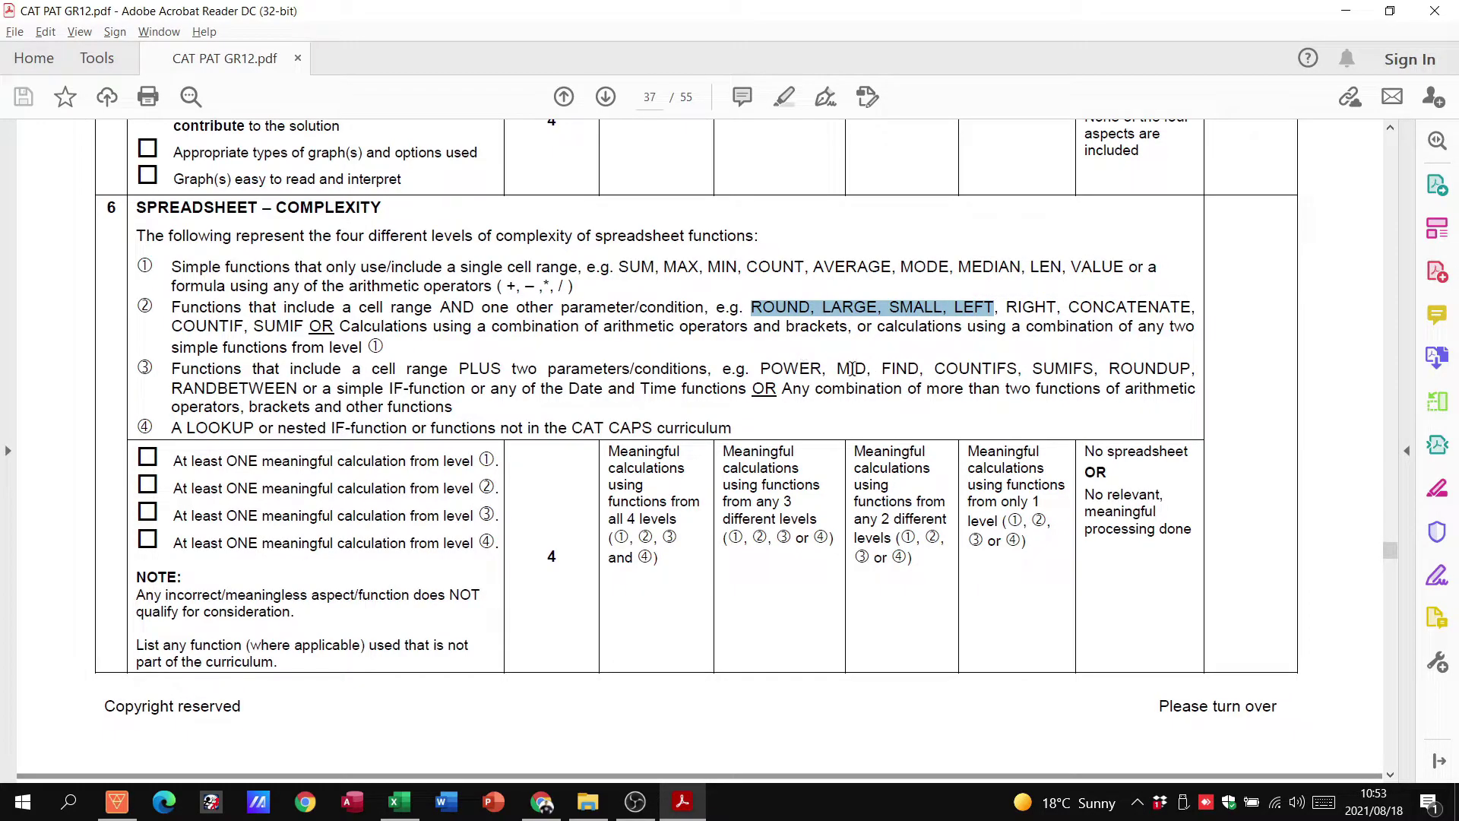
drag(851, 369, 1018, 369)
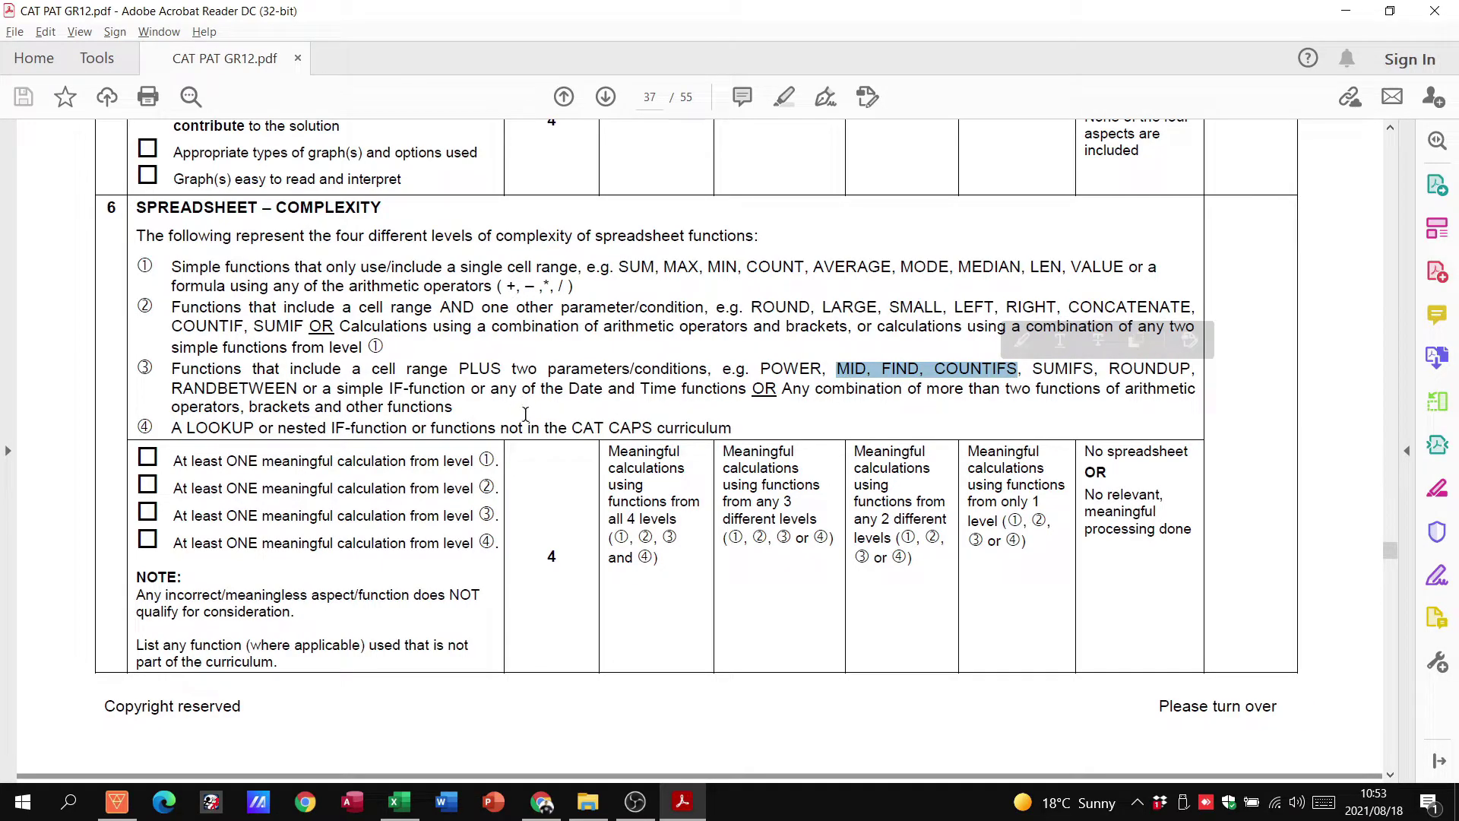
drag(188, 431, 408, 430)
click(728, 431)
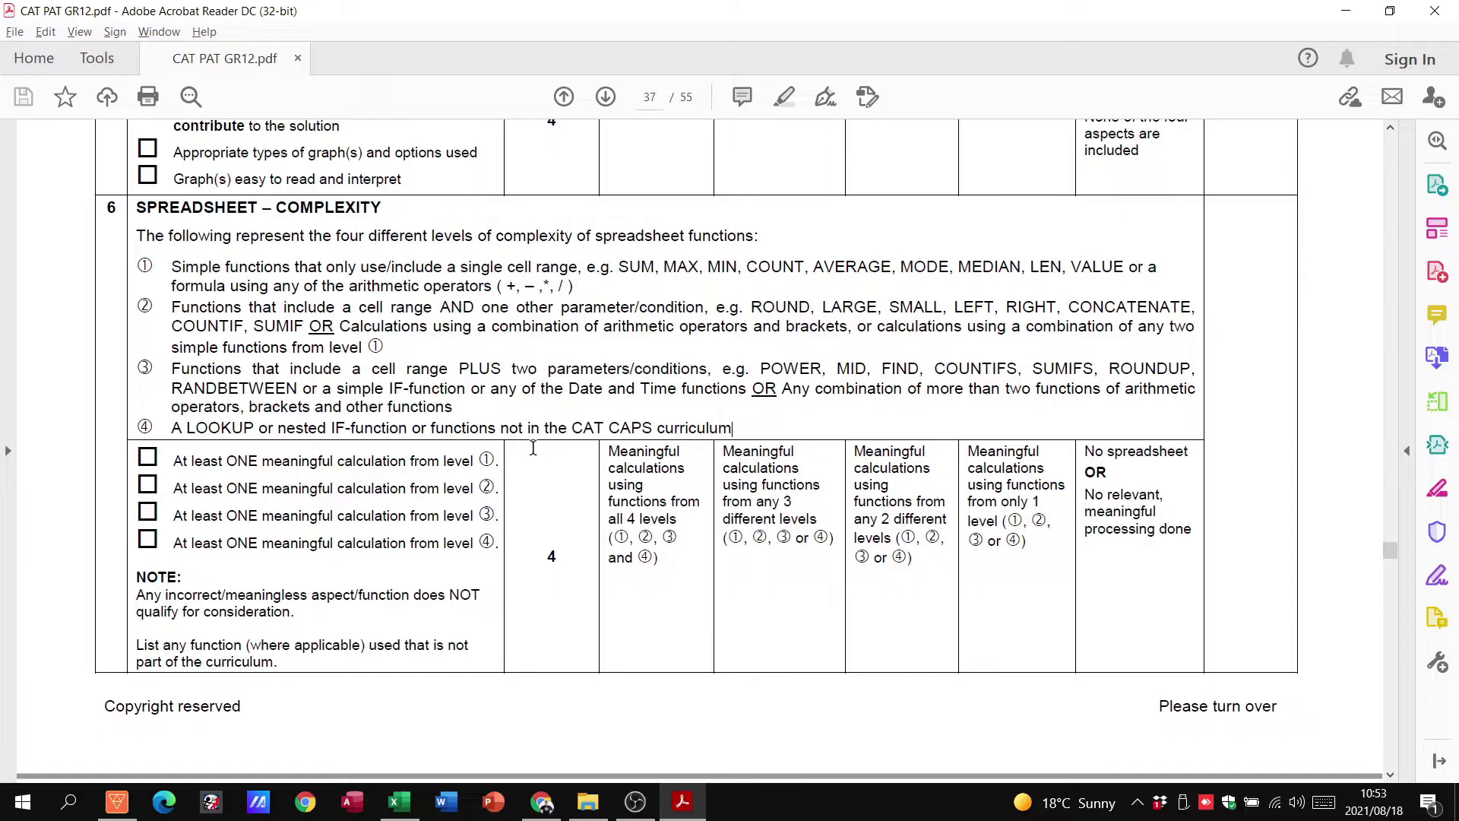
scroll(533, 448, down, 10)
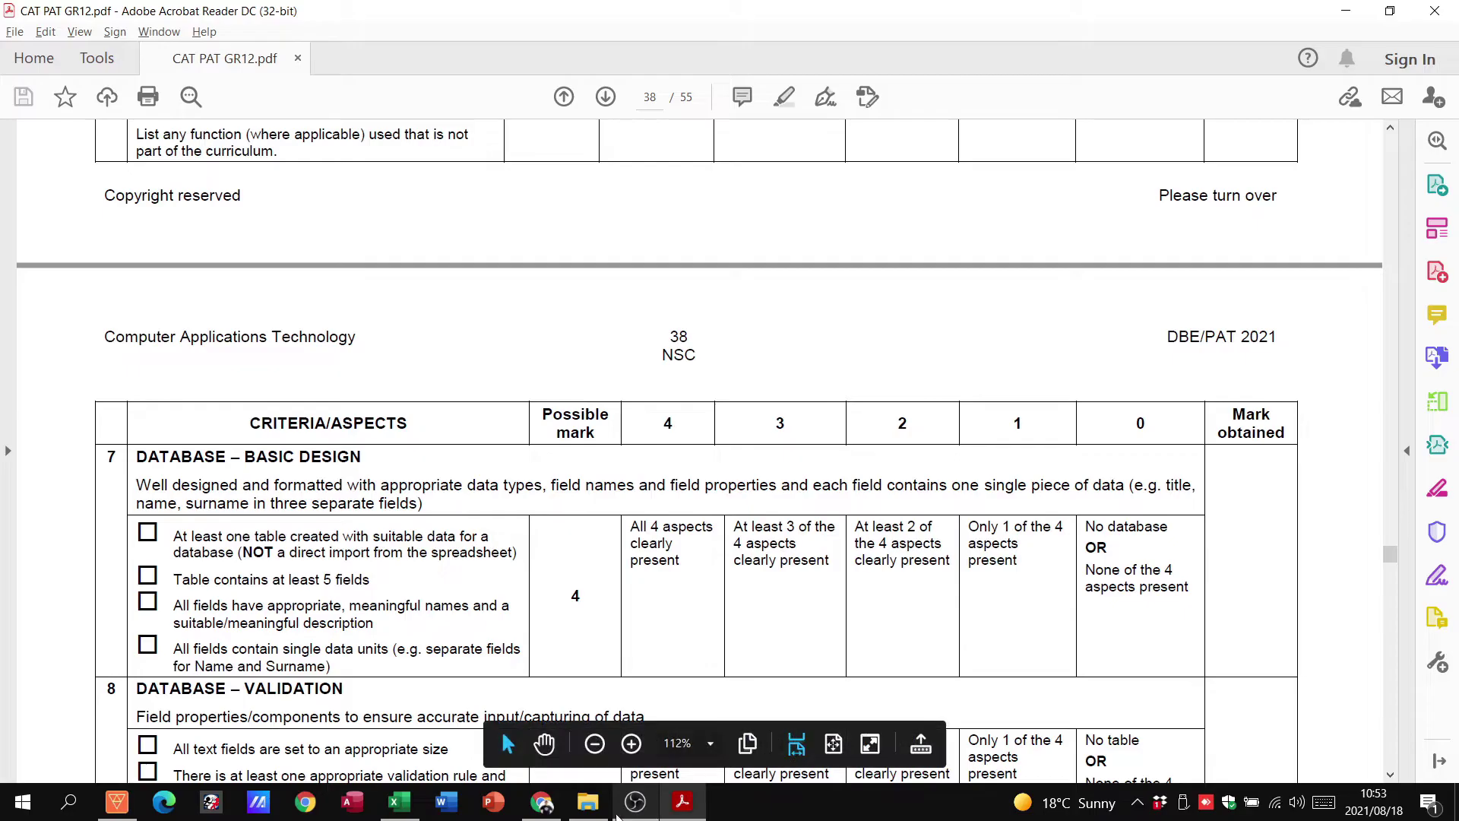
- View the charts on the Graphs sheet of Questionnaire spreadsheet.xlsx, then close the workbook
click(596, 806)
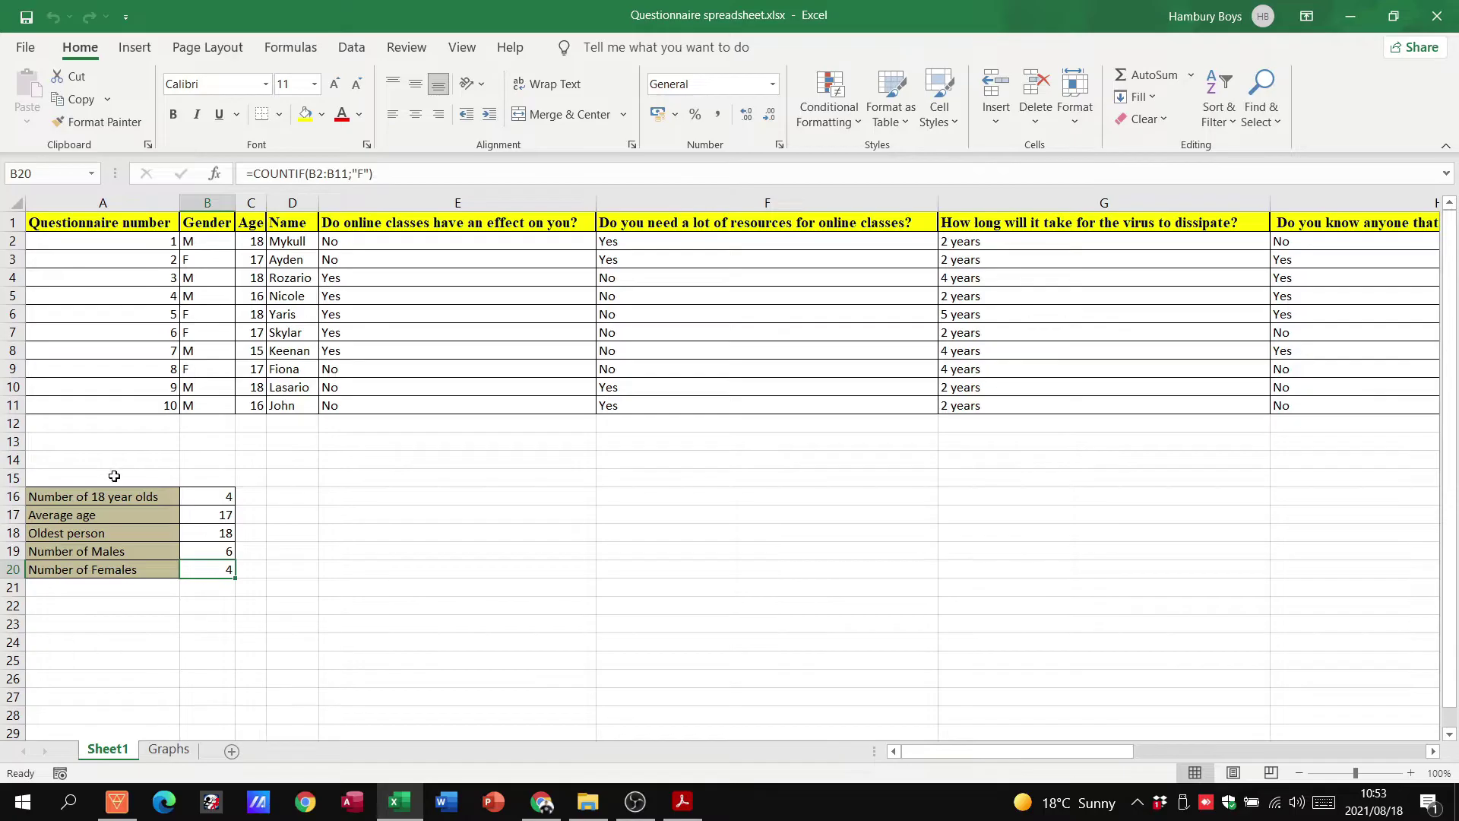
click(183, 751)
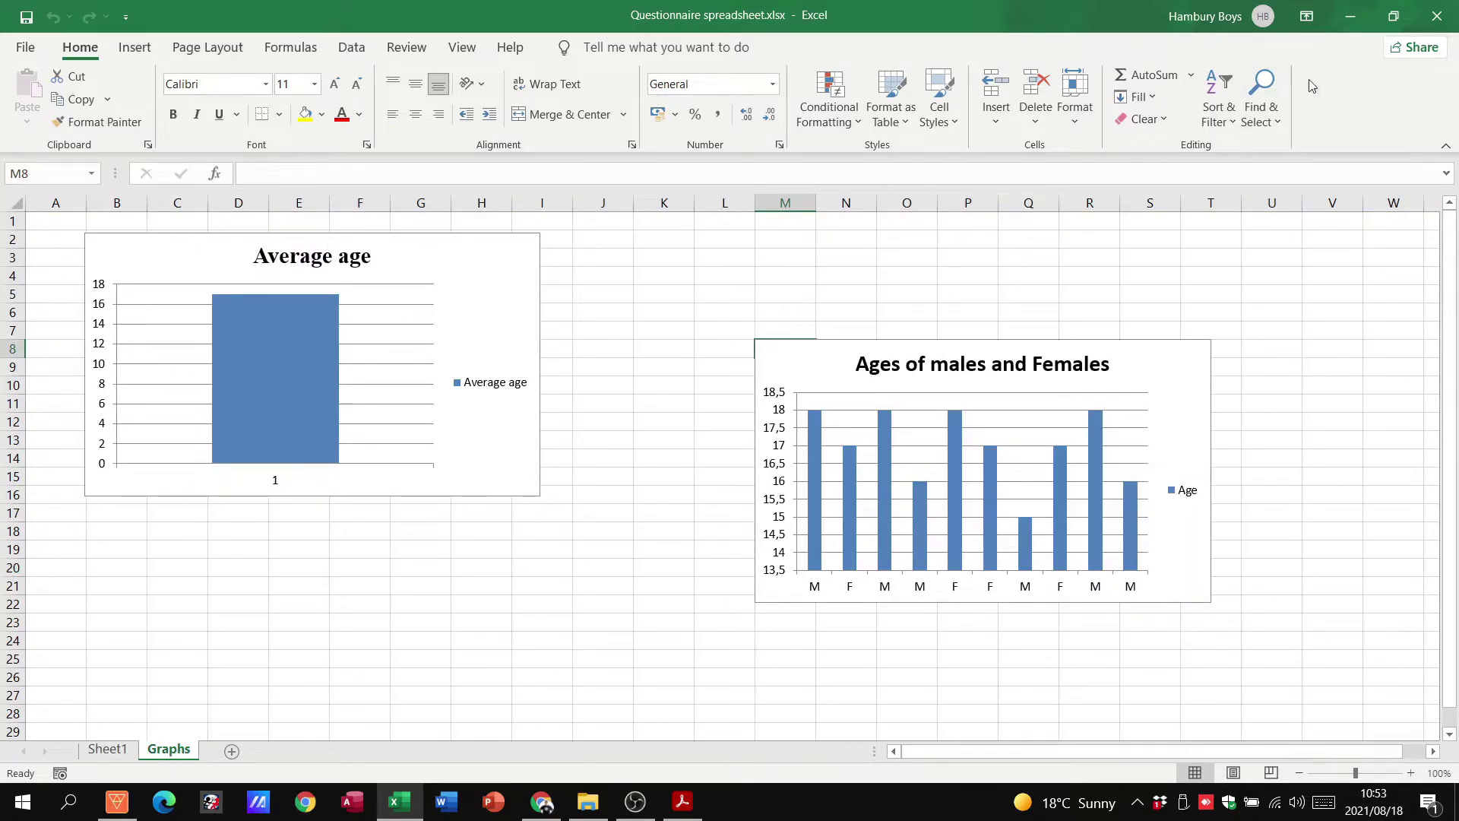
click(1432, 18)
- Return to the rubric PDF and settle on page 39's Database – Processing table (20 records, three queries)
click(640, 424)
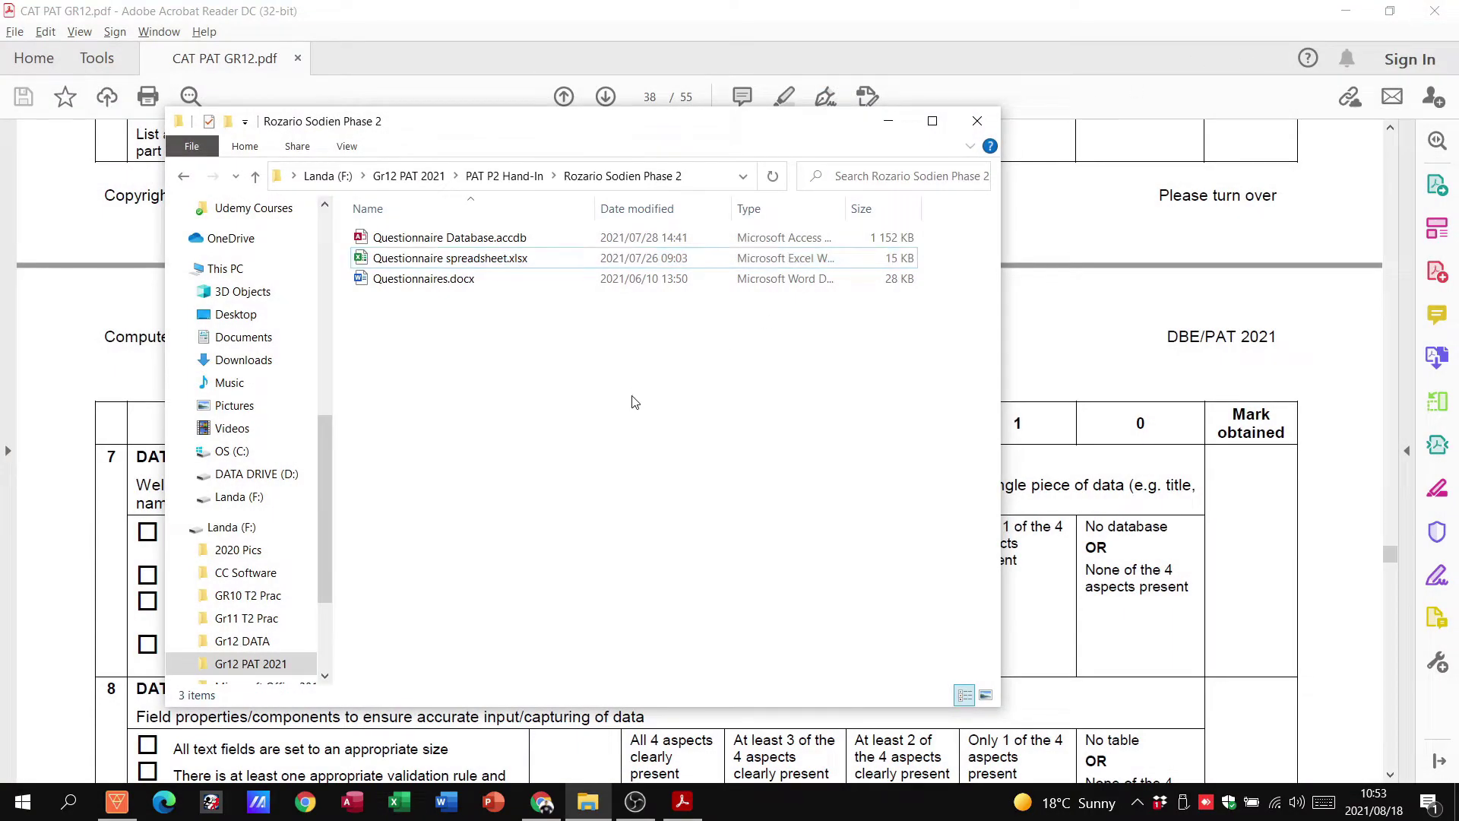
click(1050, 372)
scroll(1052, 364, down, 3)
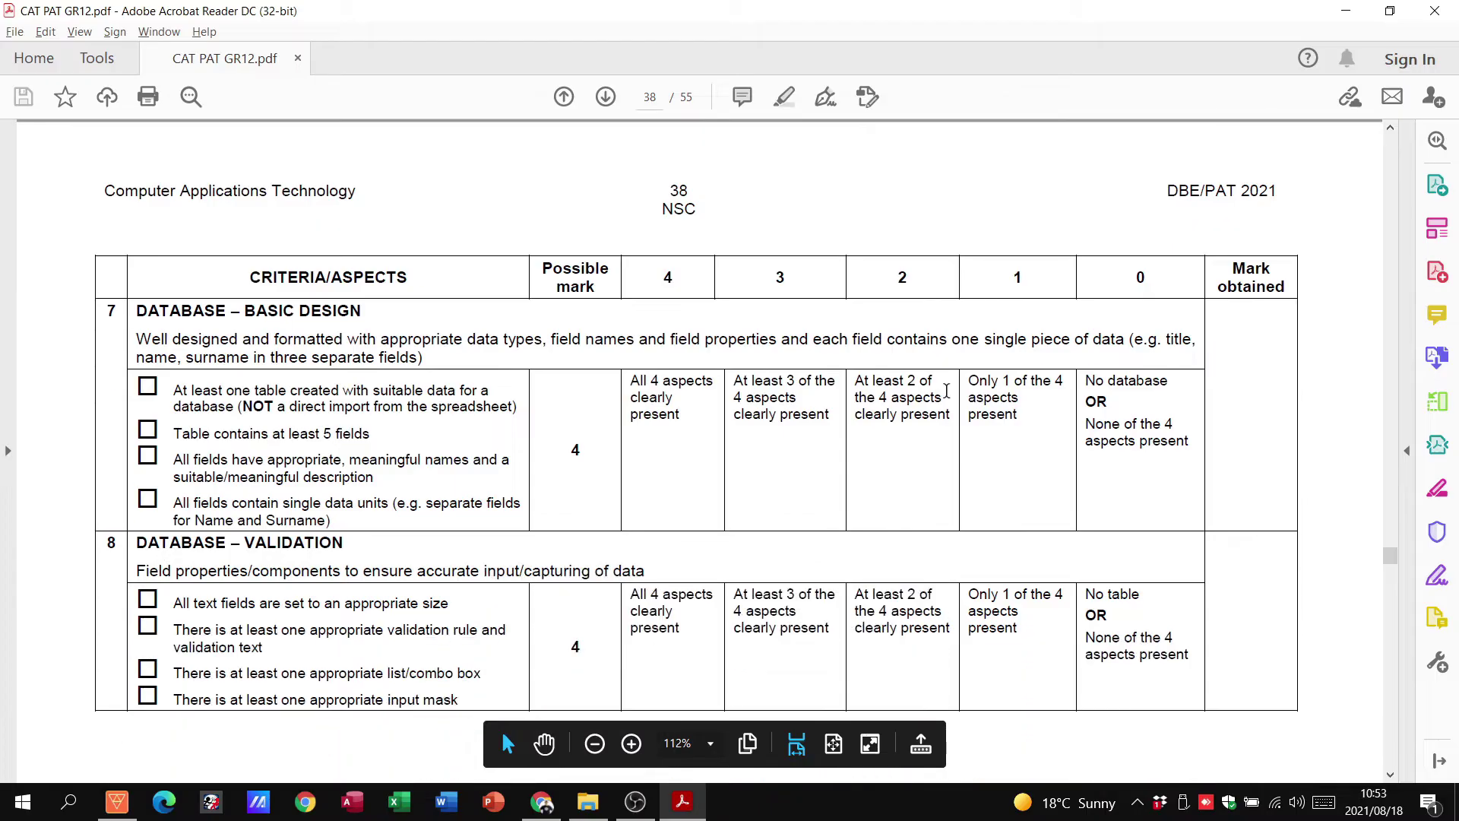
scroll(479, 412, down, 8)
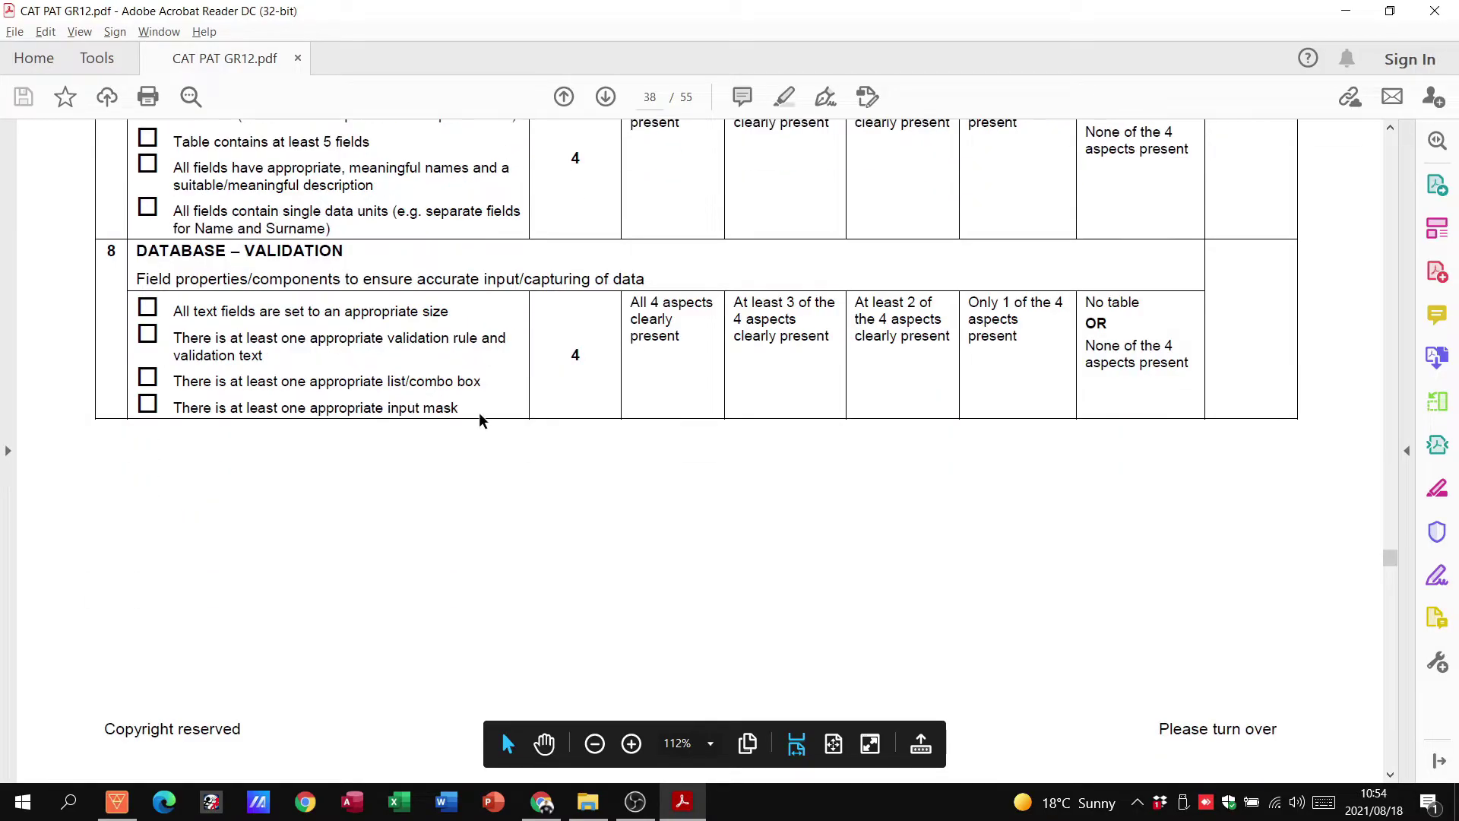
scroll(479, 412, down, 11)
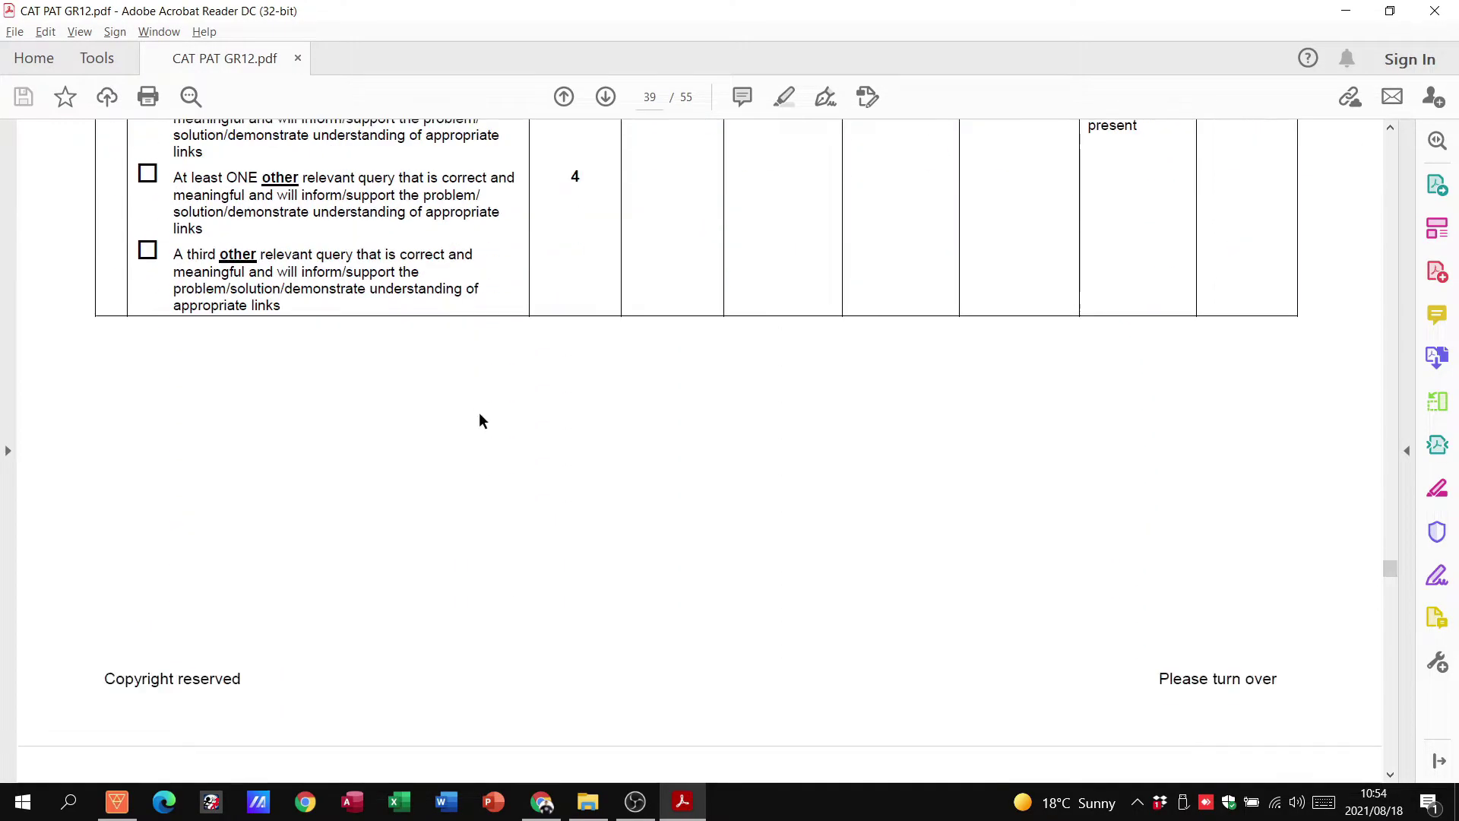
scroll(479, 413, down, 11)
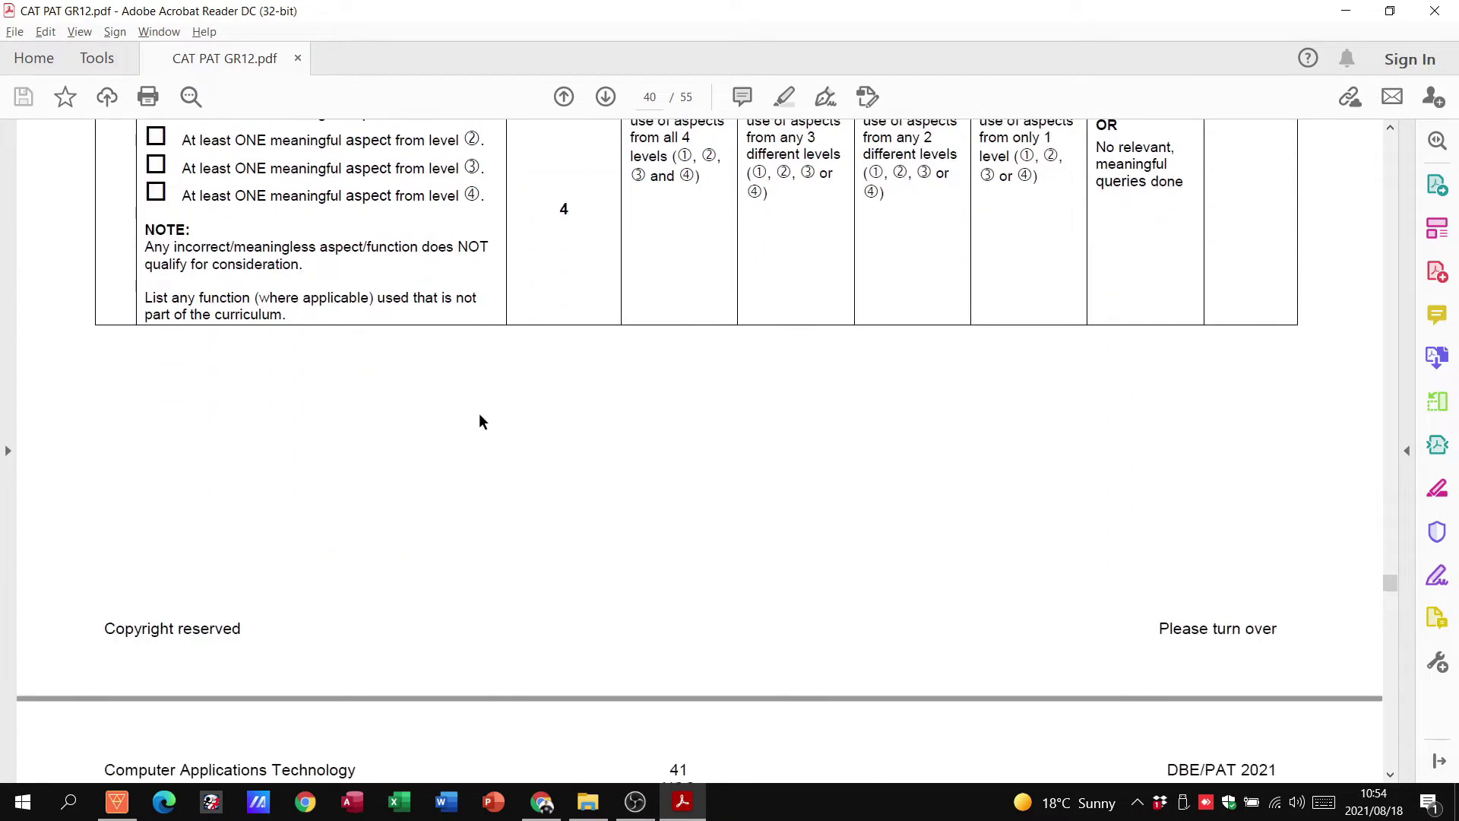
scroll(479, 412, down, 1)
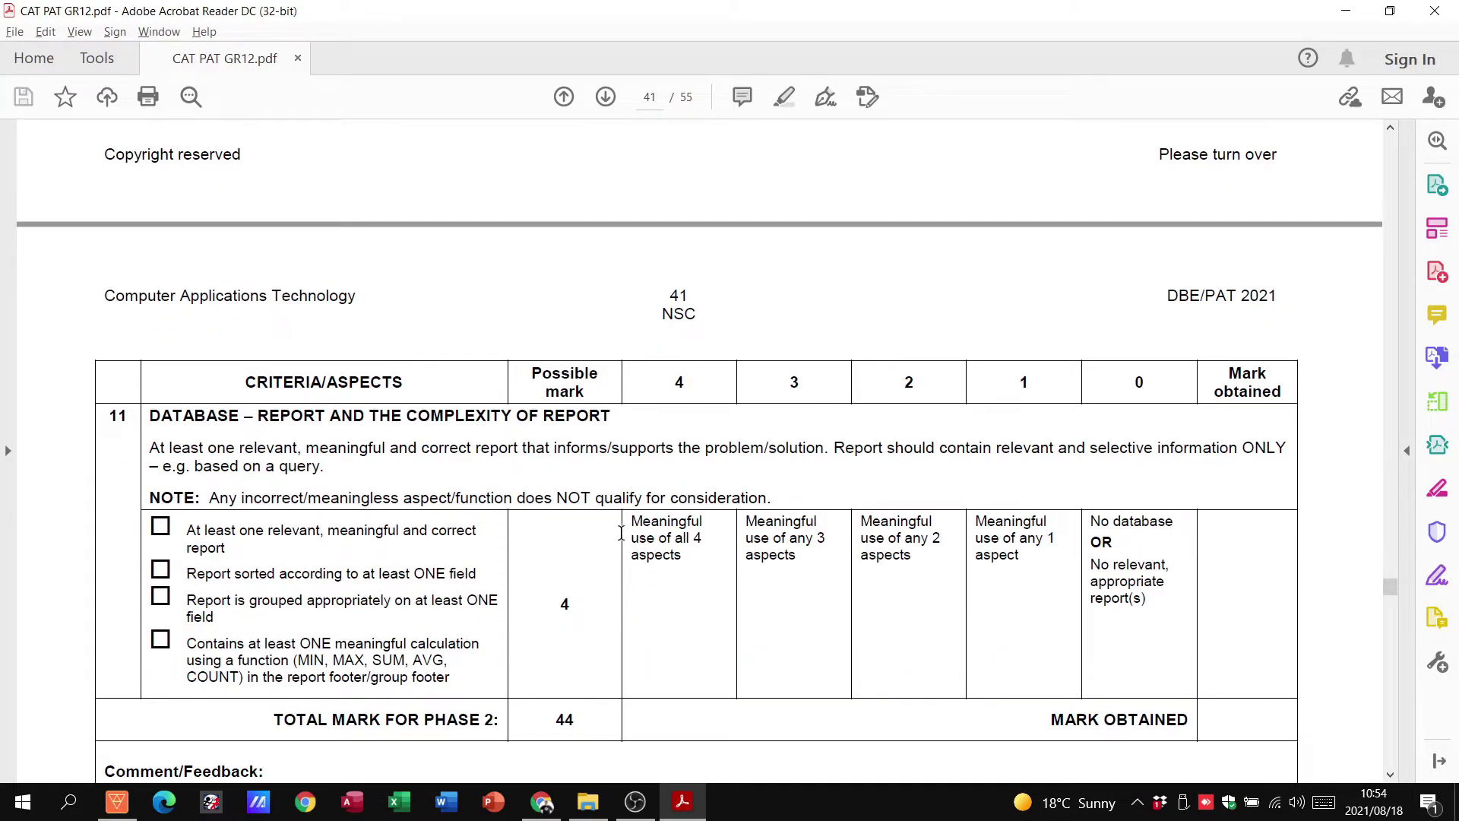
scroll(617, 532, up, 16)
scroll(614, 540, up, 20)
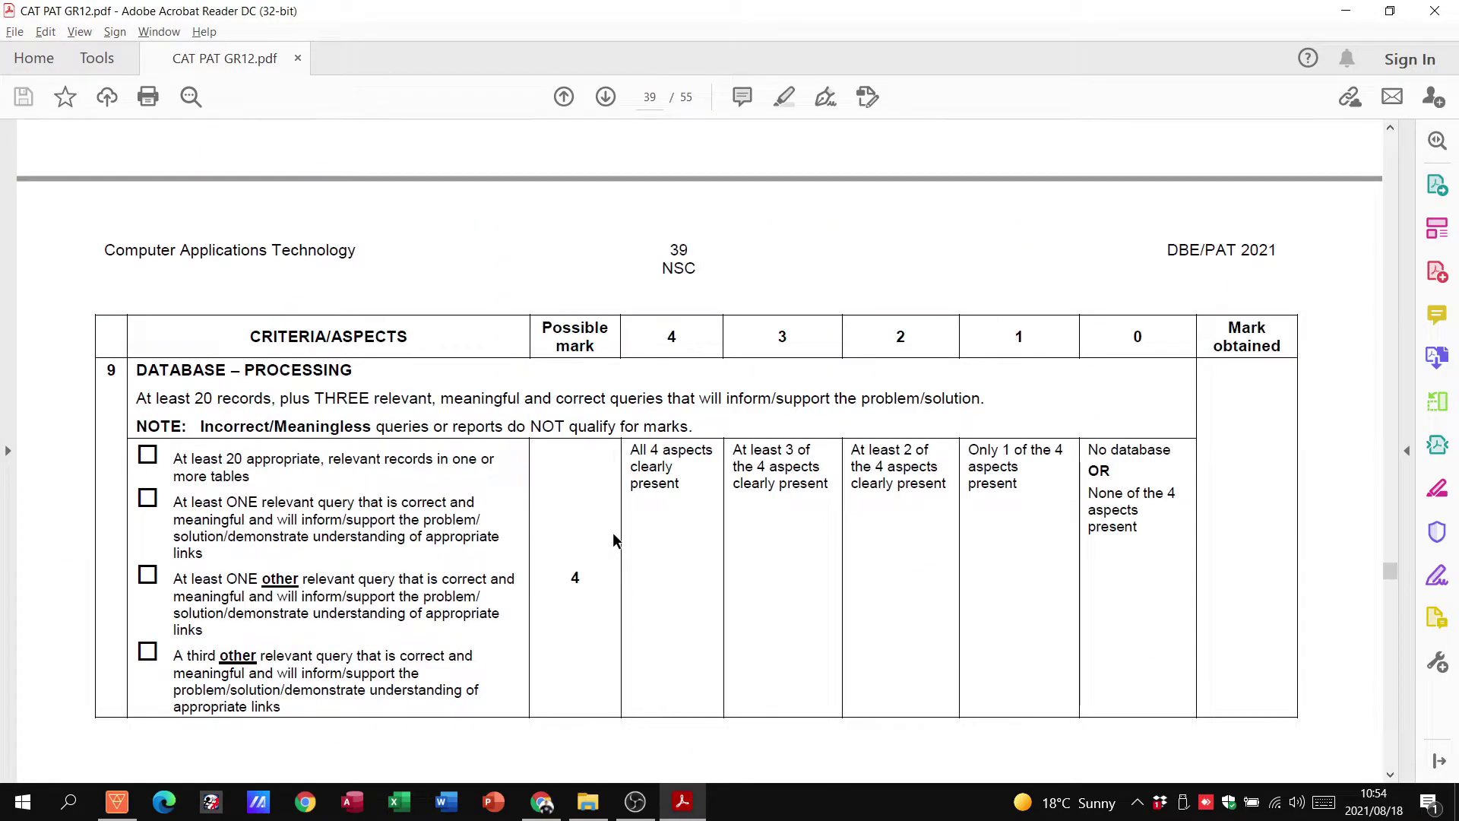
- Open Questionnaire Database.accdb from the learner's folder and enable its content in Access
click(588, 802)
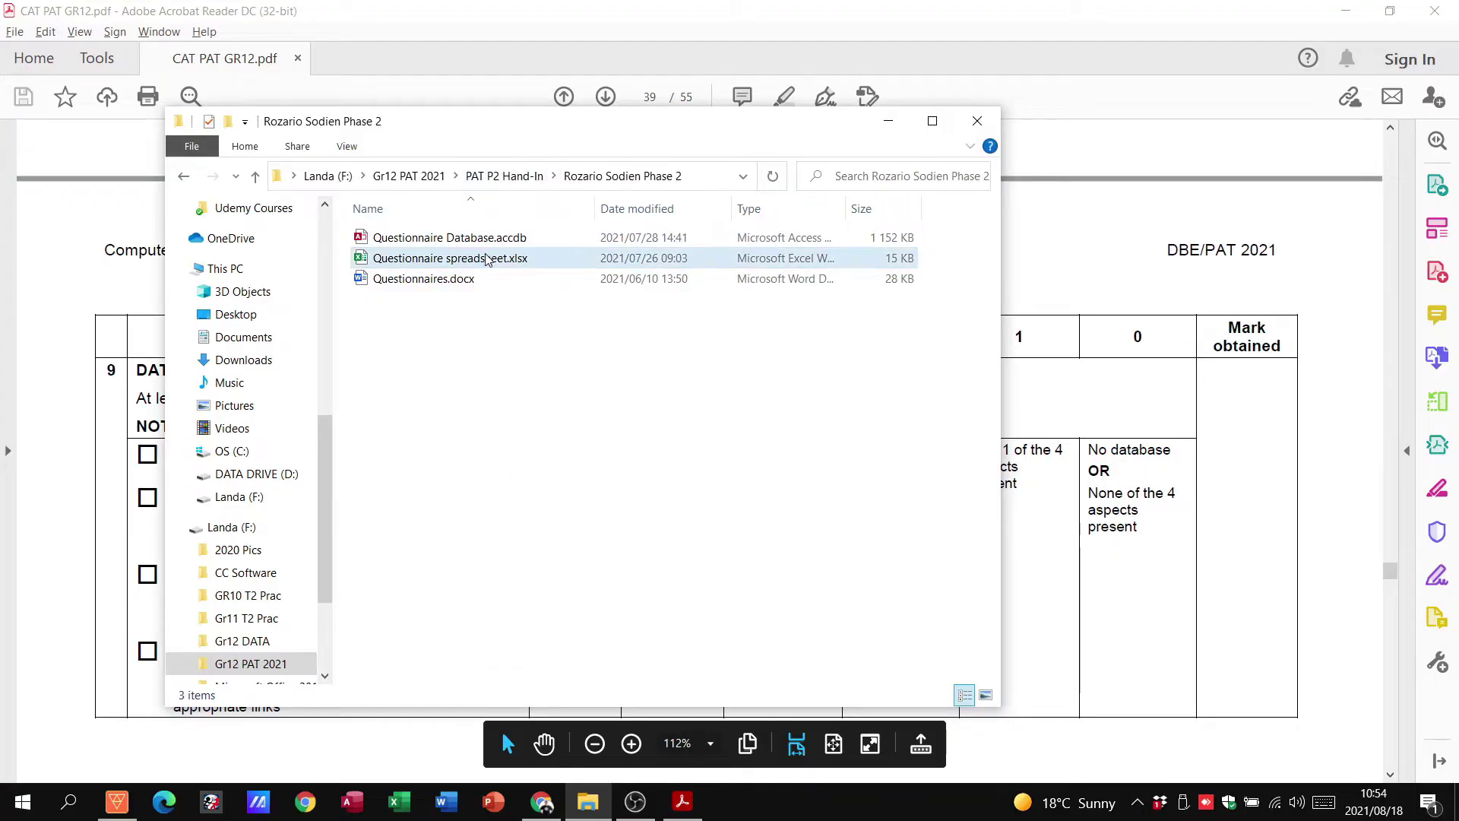
click(476, 244)
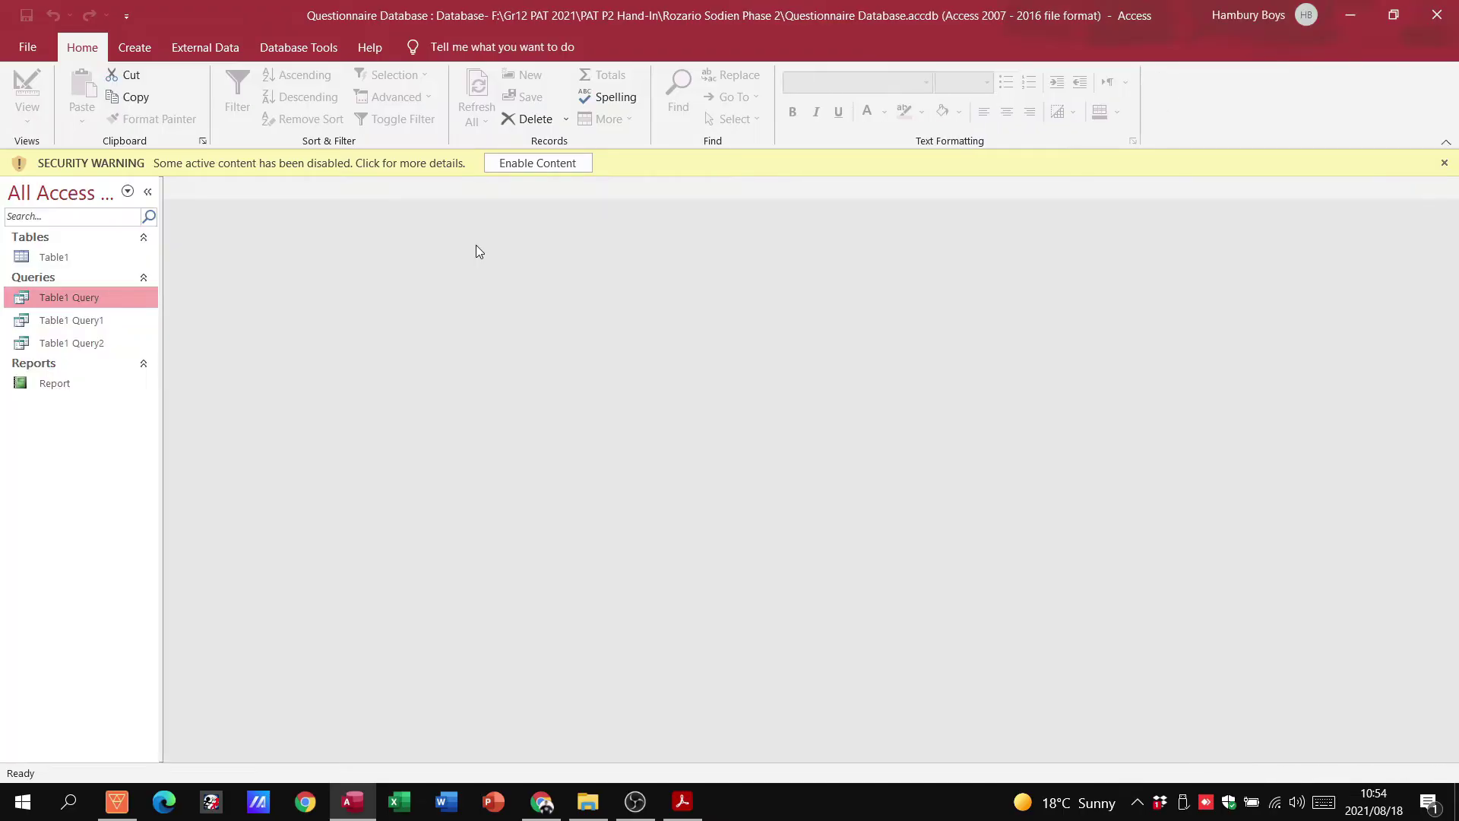
click(523, 165)
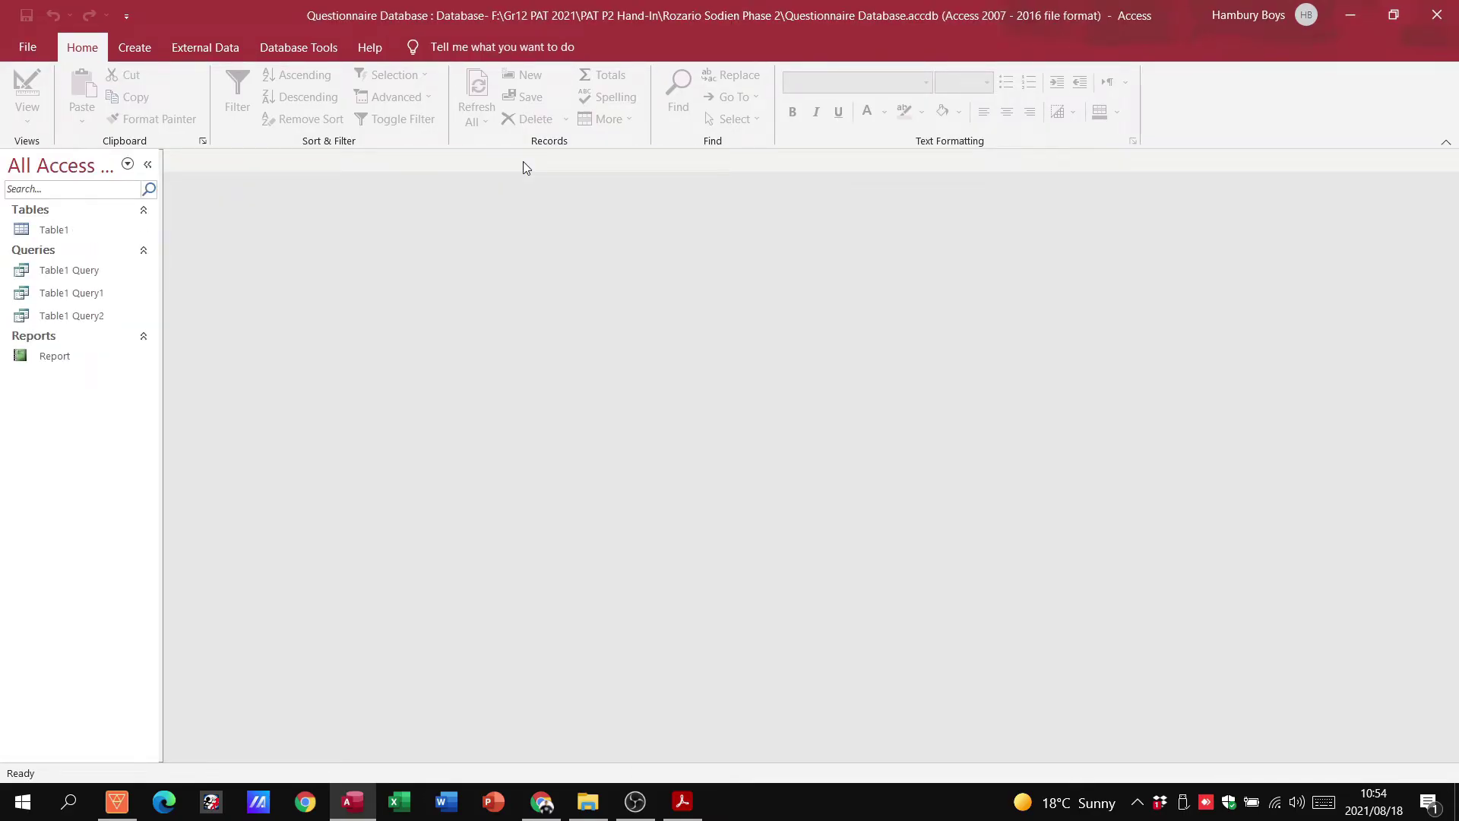
- Open Table1 in Datasheet View to see its 10 respondent records
double_click(53, 230)
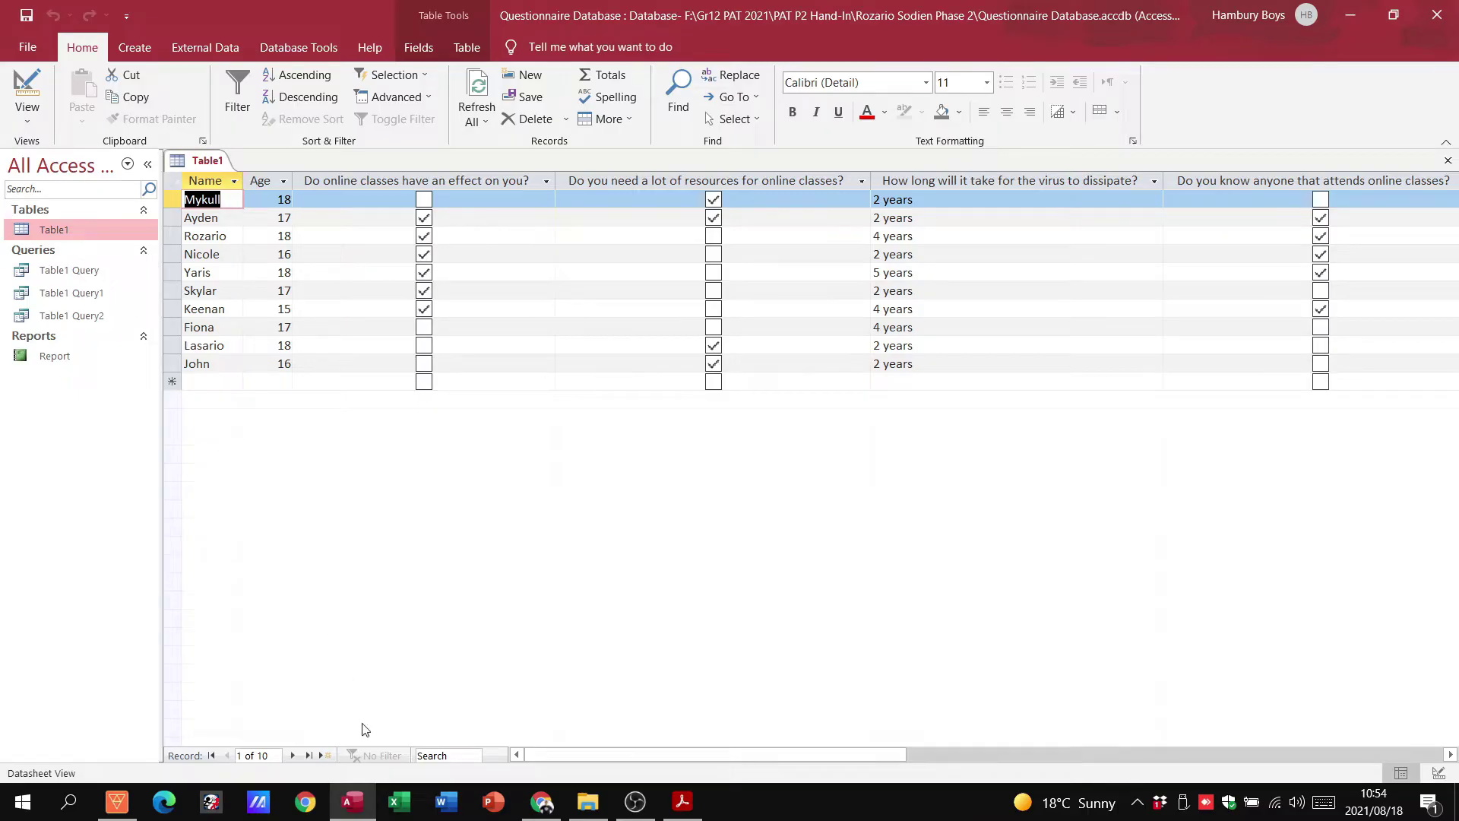
- Compare the rubric's 20-records and three-queries requirement against the record count in Table1
click(698, 812)
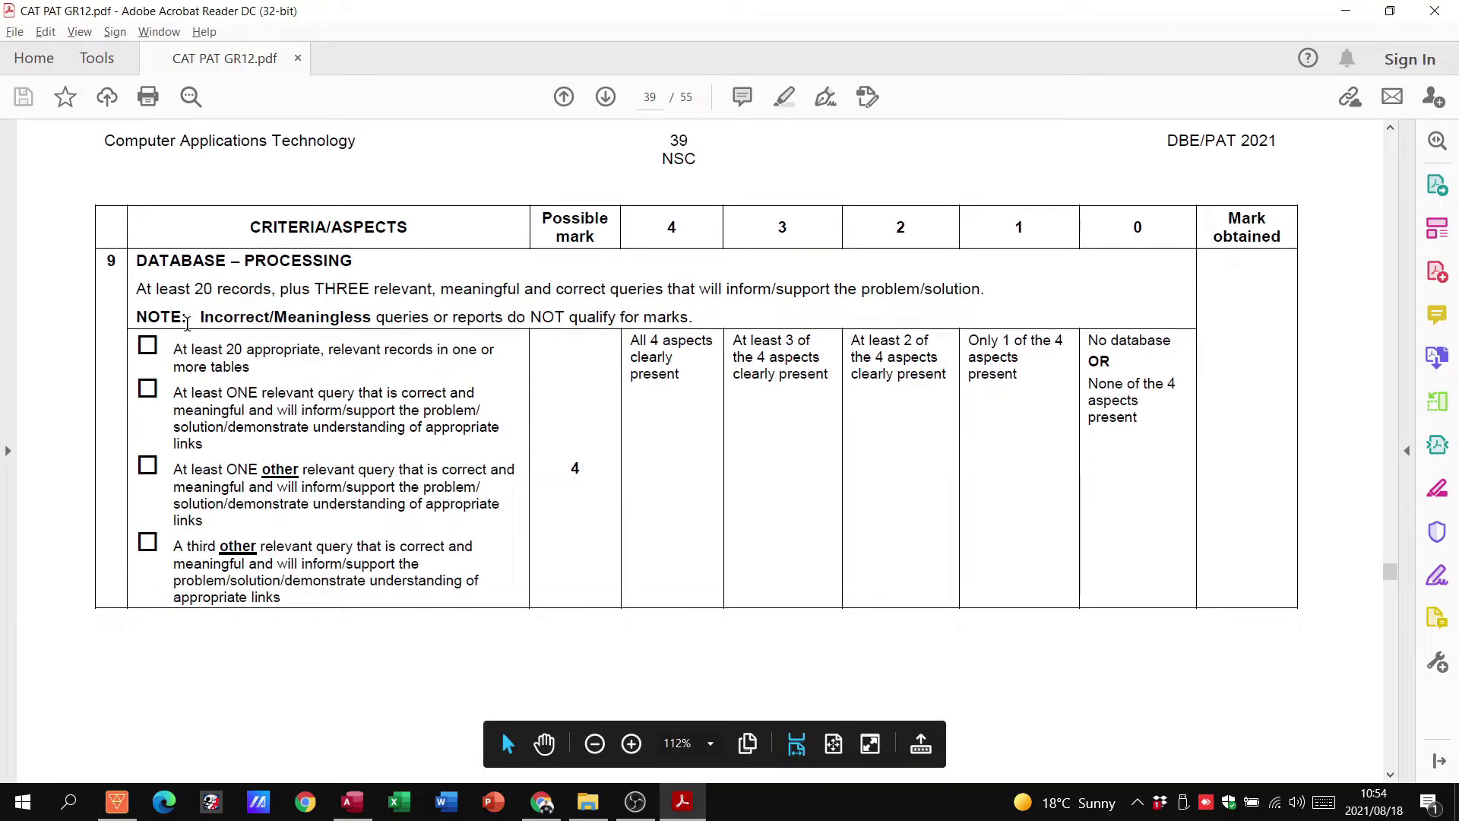
drag(141, 288, 633, 289)
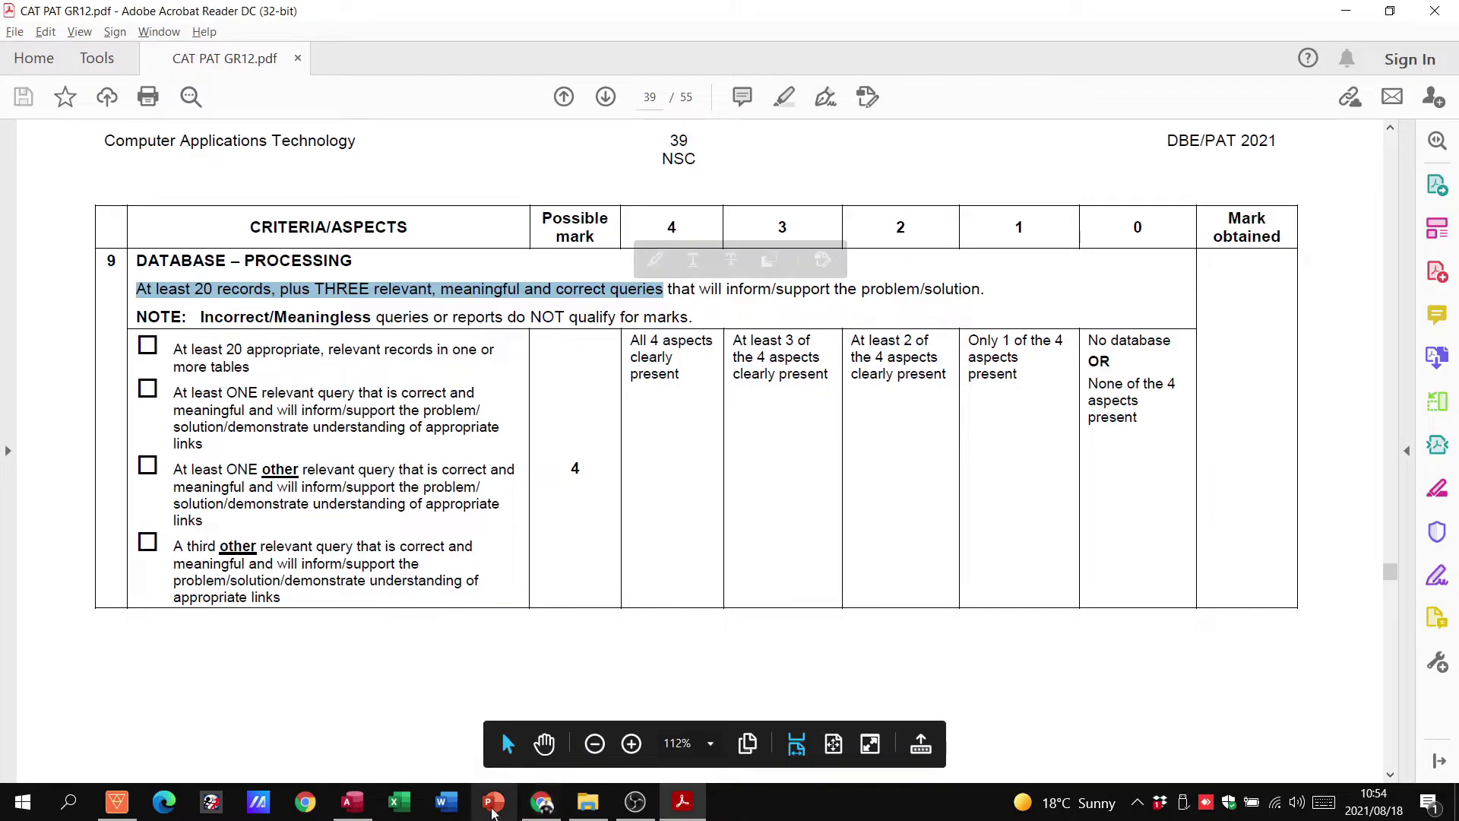
click(360, 803)
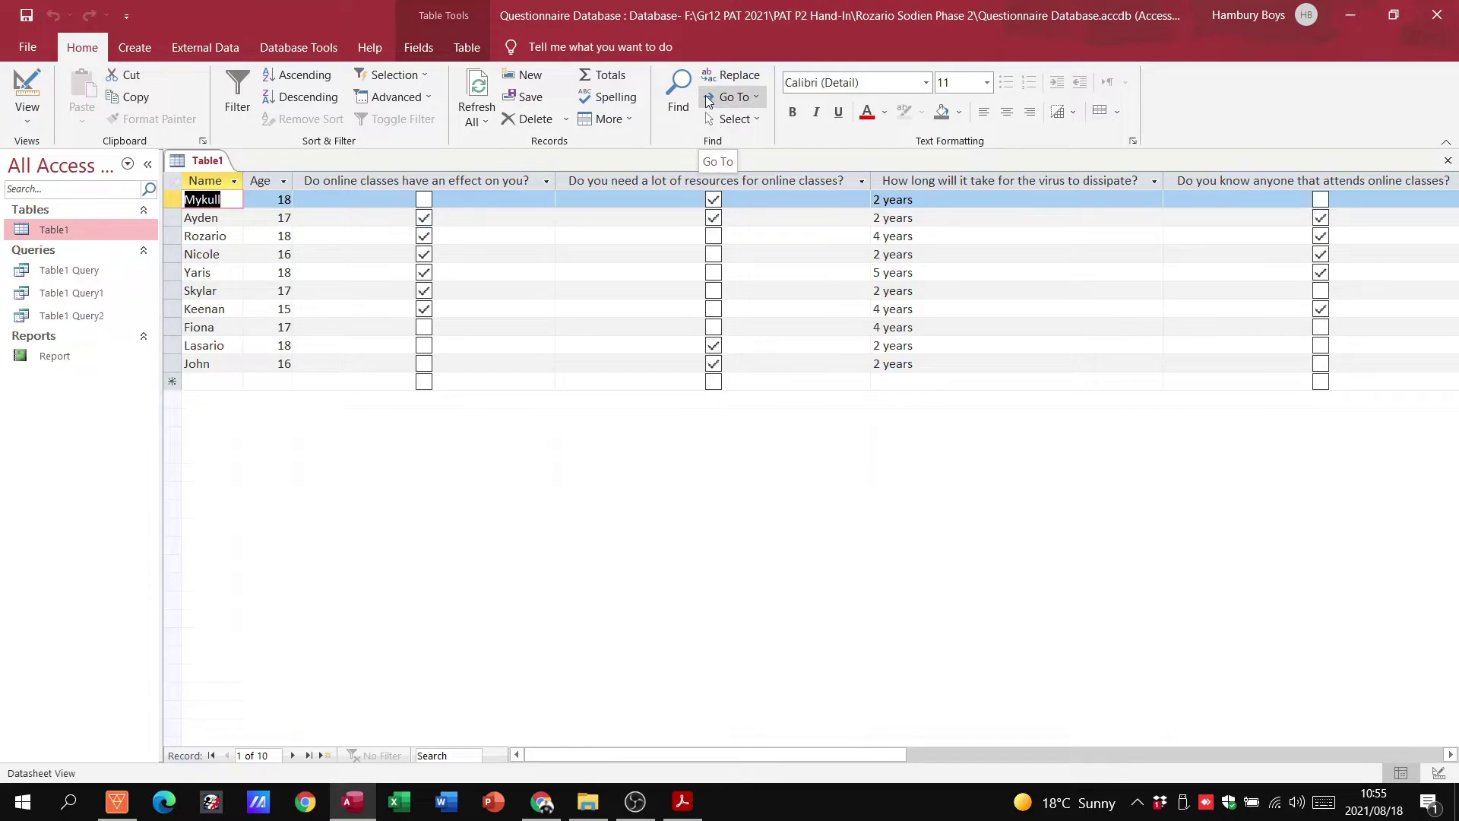
click(1361, 29)
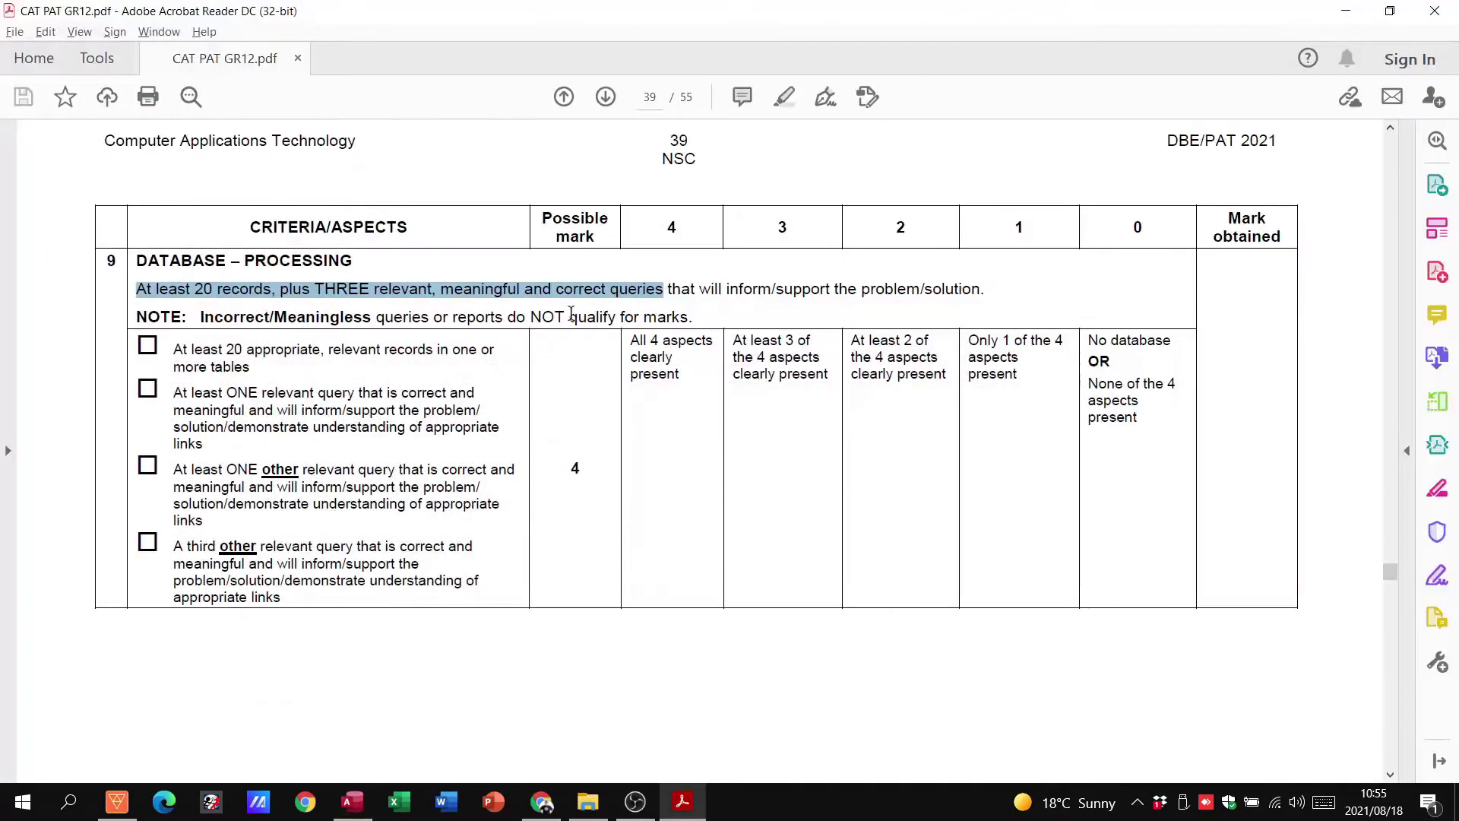
- Highlight the three processing criteria: 20 records, a relevant query, and another query
drag(173, 350, 251, 367)
drag(174, 392, 403, 428)
drag(186, 469, 395, 488)
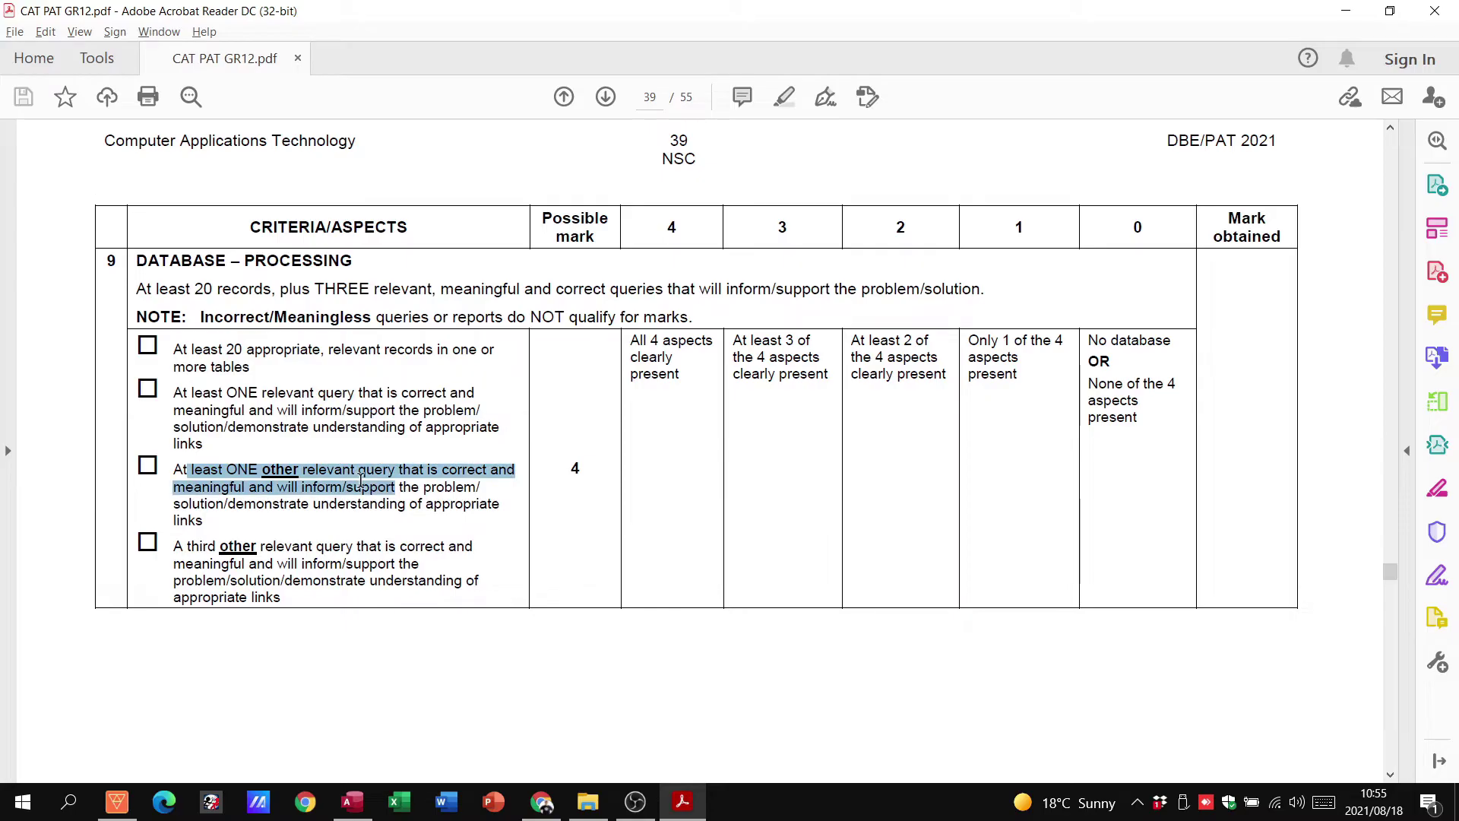
click(315, 414)
- Highlight the level-4 query-complexity description on page 40, then continue to criterion 11 on page 41
scroll(315, 414, down, 15)
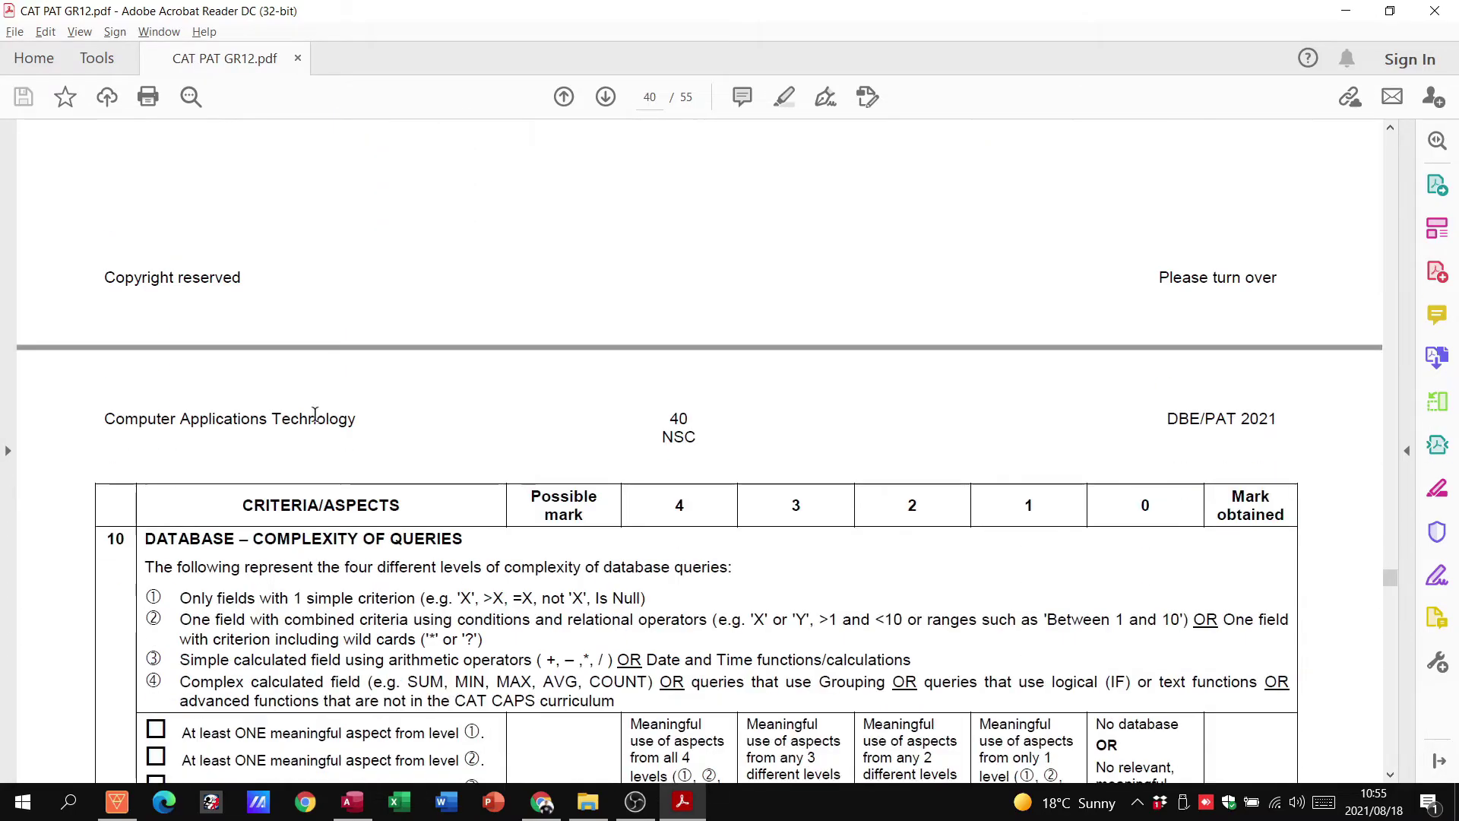
scroll(316, 415, down, 1)
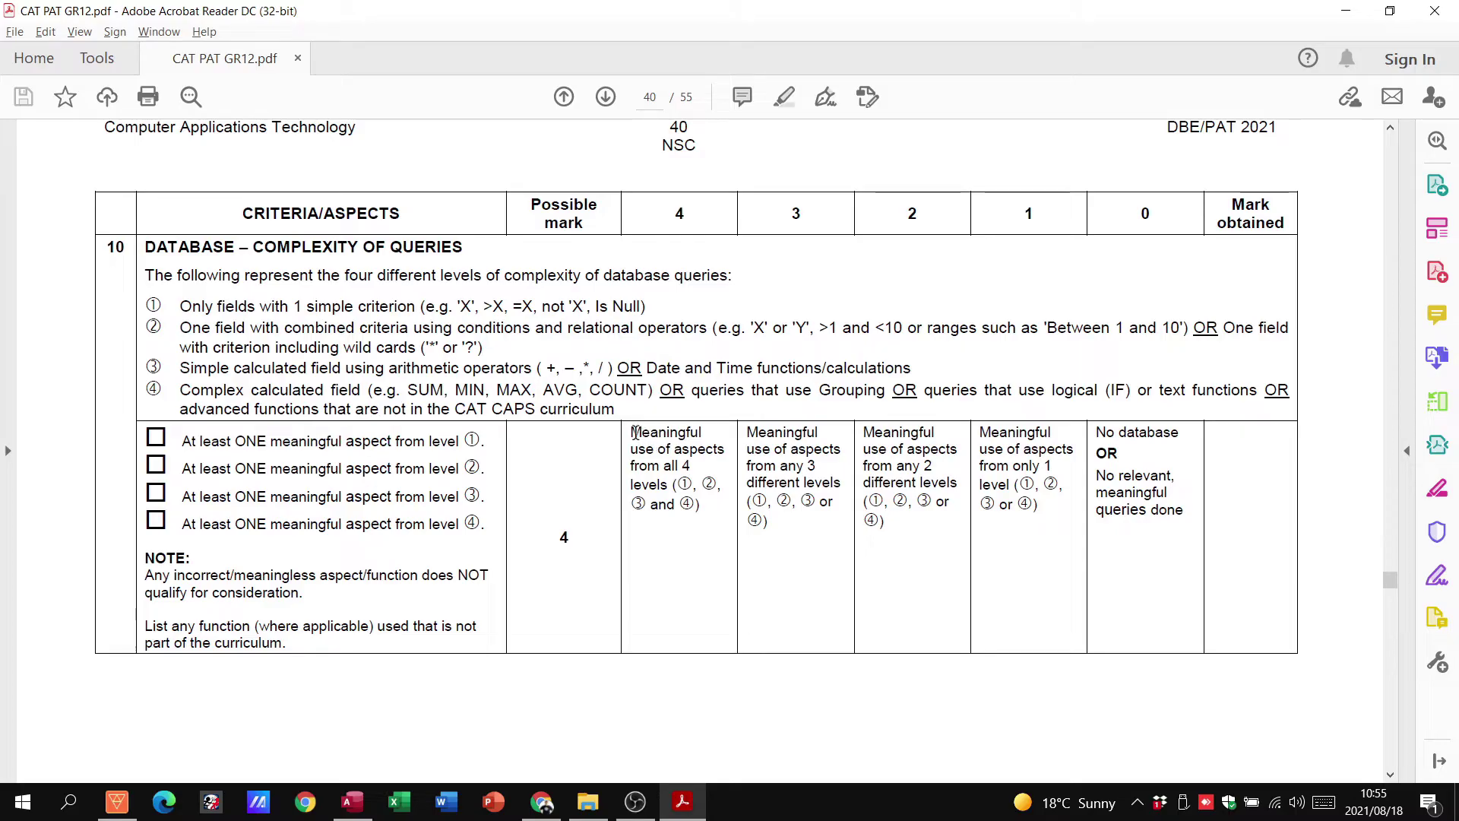
drag(634, 443, 689, 471)
click(561, 535)
scroll(563, 604, down, 1)
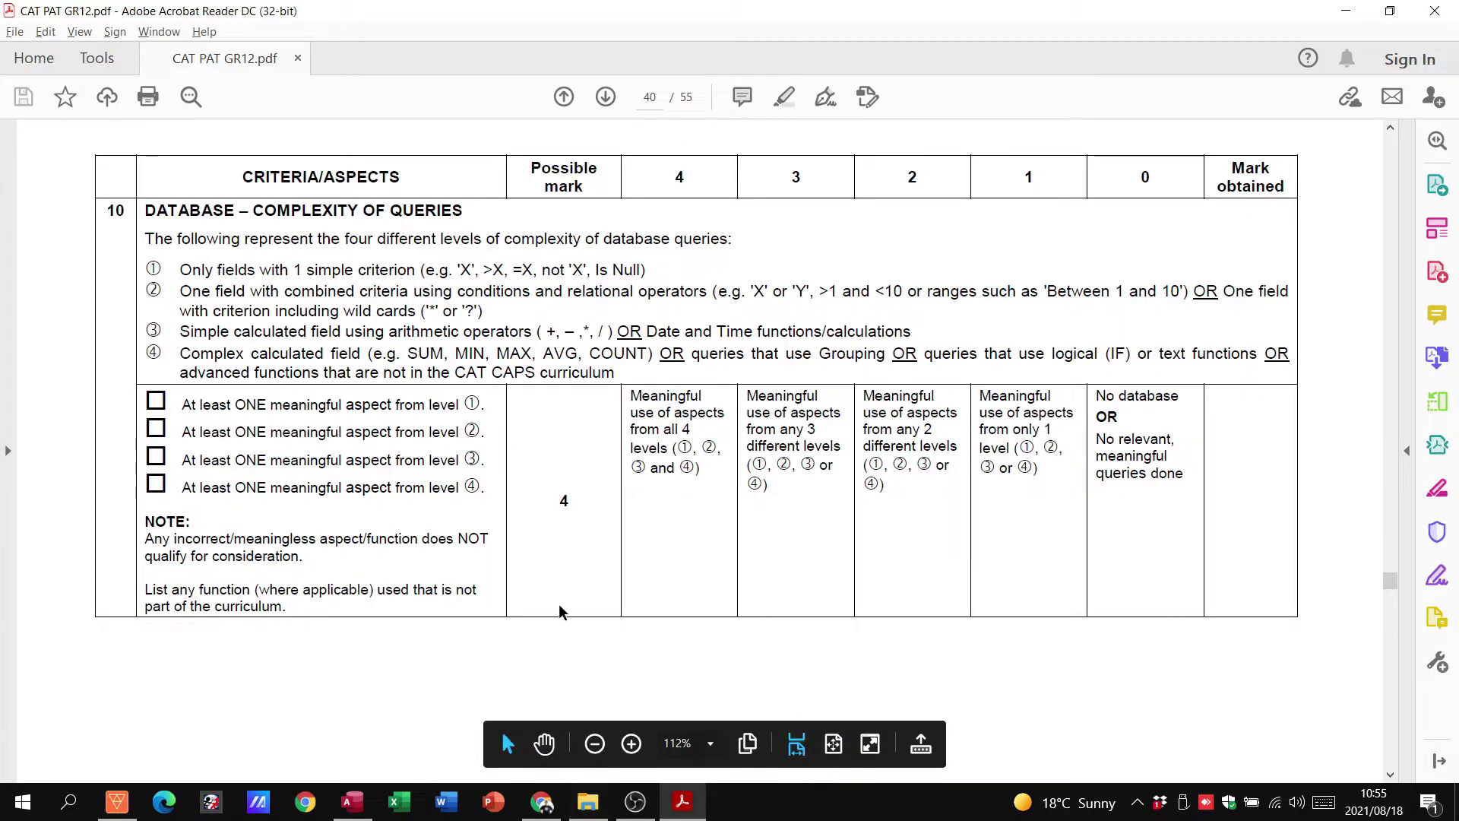
scroll(543, 528, down, 10)
- Highlight the report sorting, grouping and footer-calculation requirements on page 41
scroll(543, 528, down, 5)
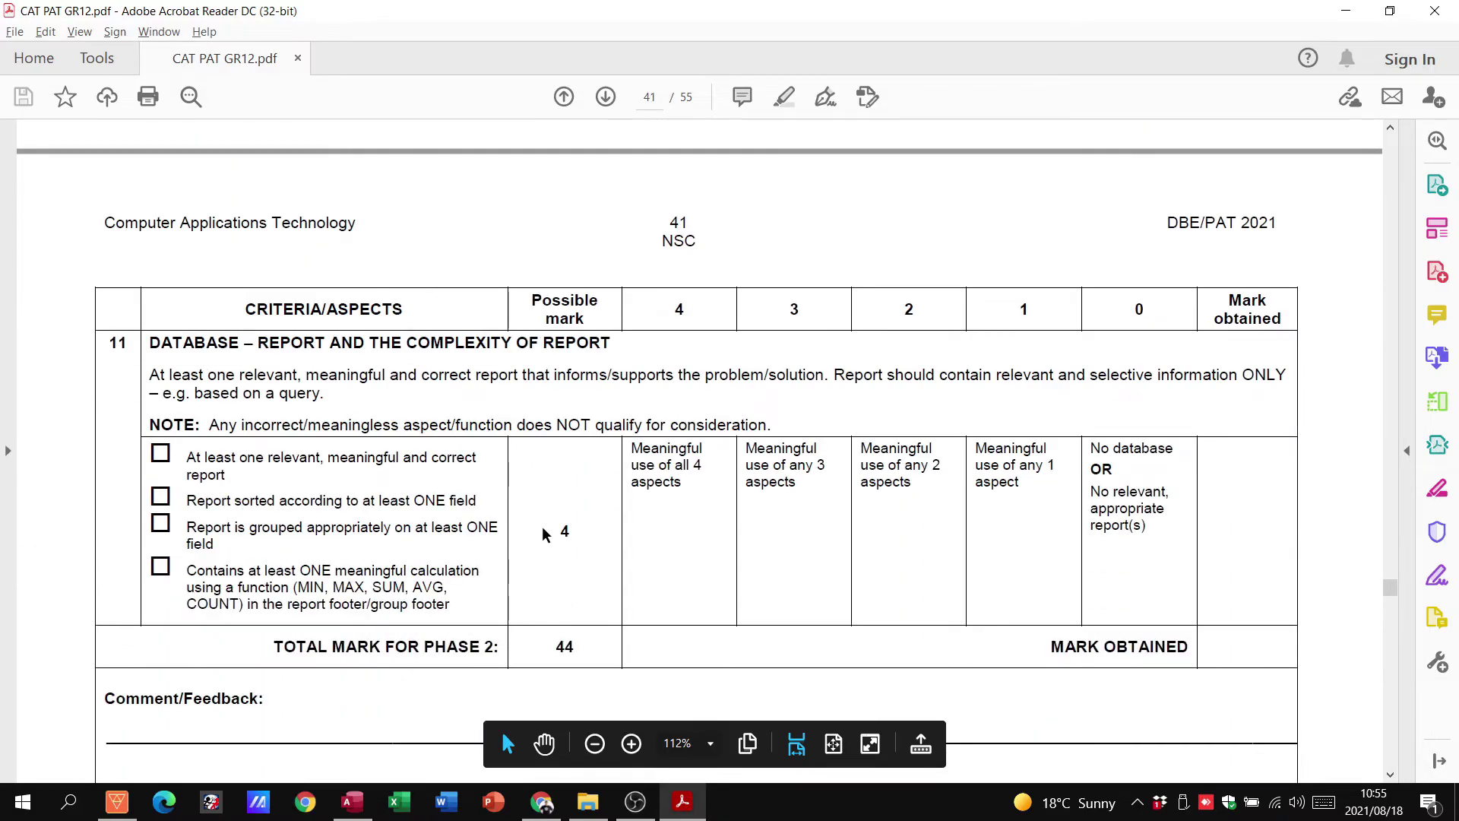
scroll(543, 532, down, 4)
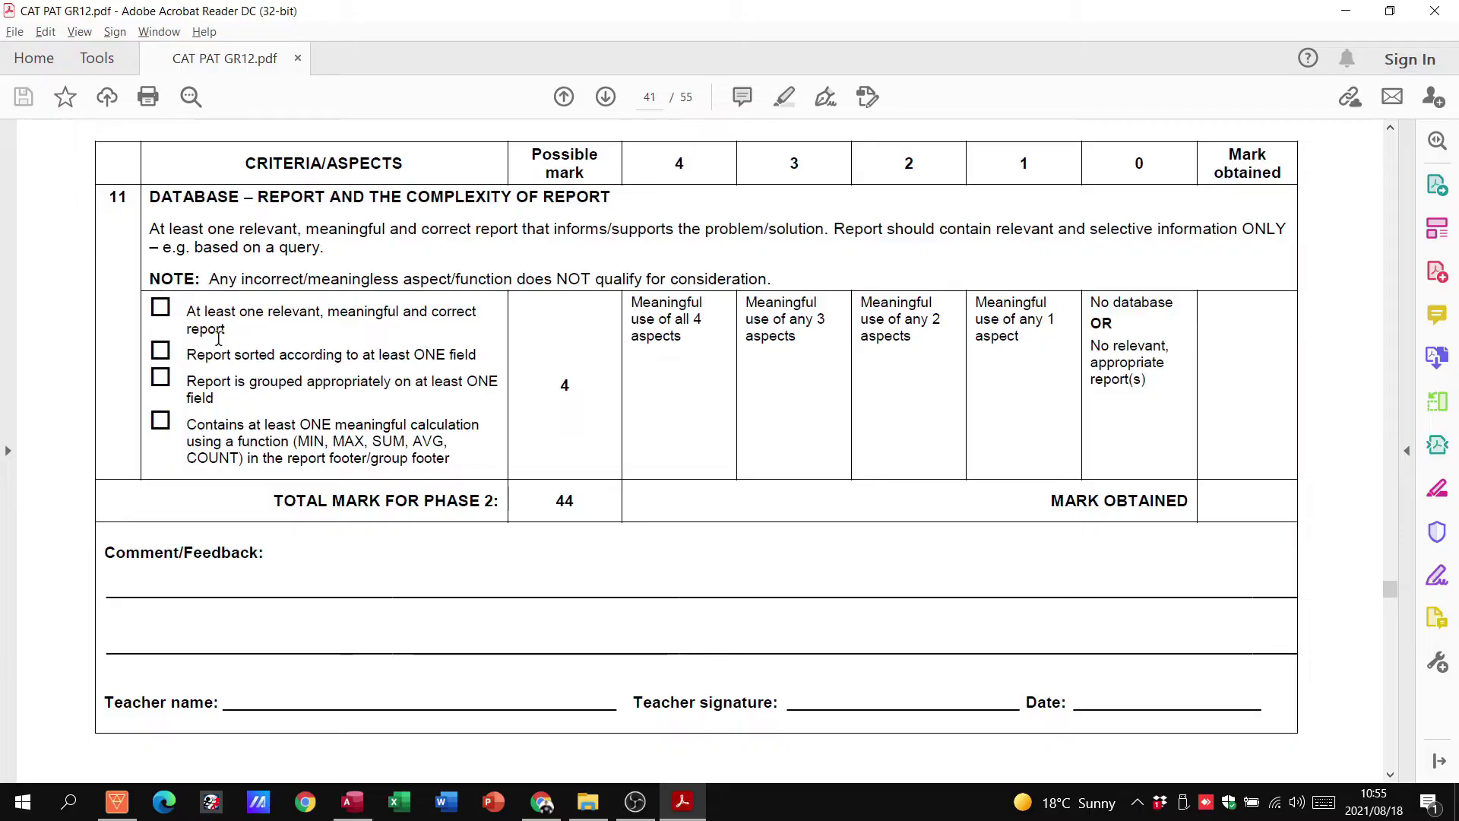
drag(213, 355, 477, 357)
drag(187, 382, 439, 394)
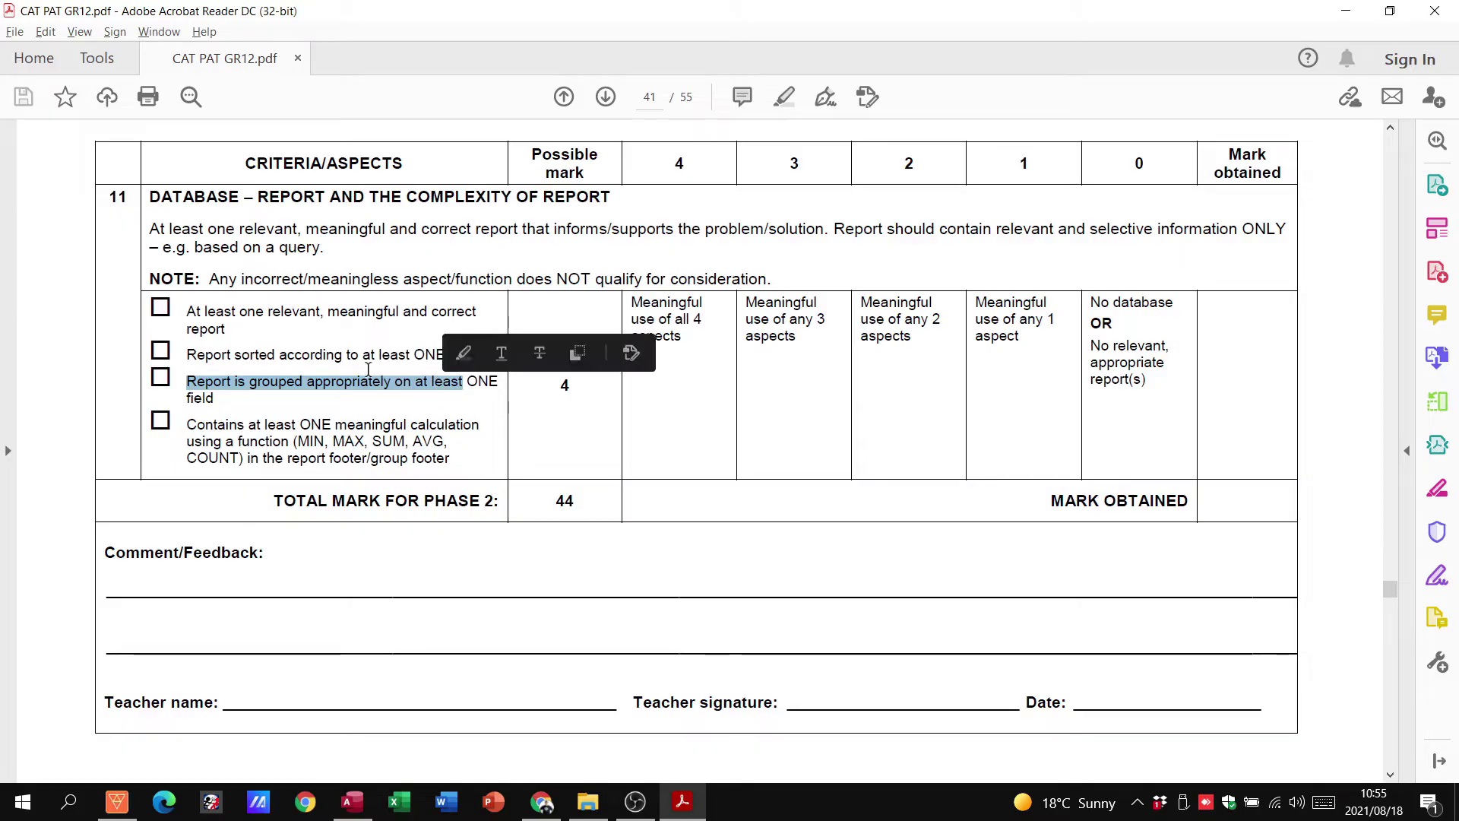
click(328, 351)
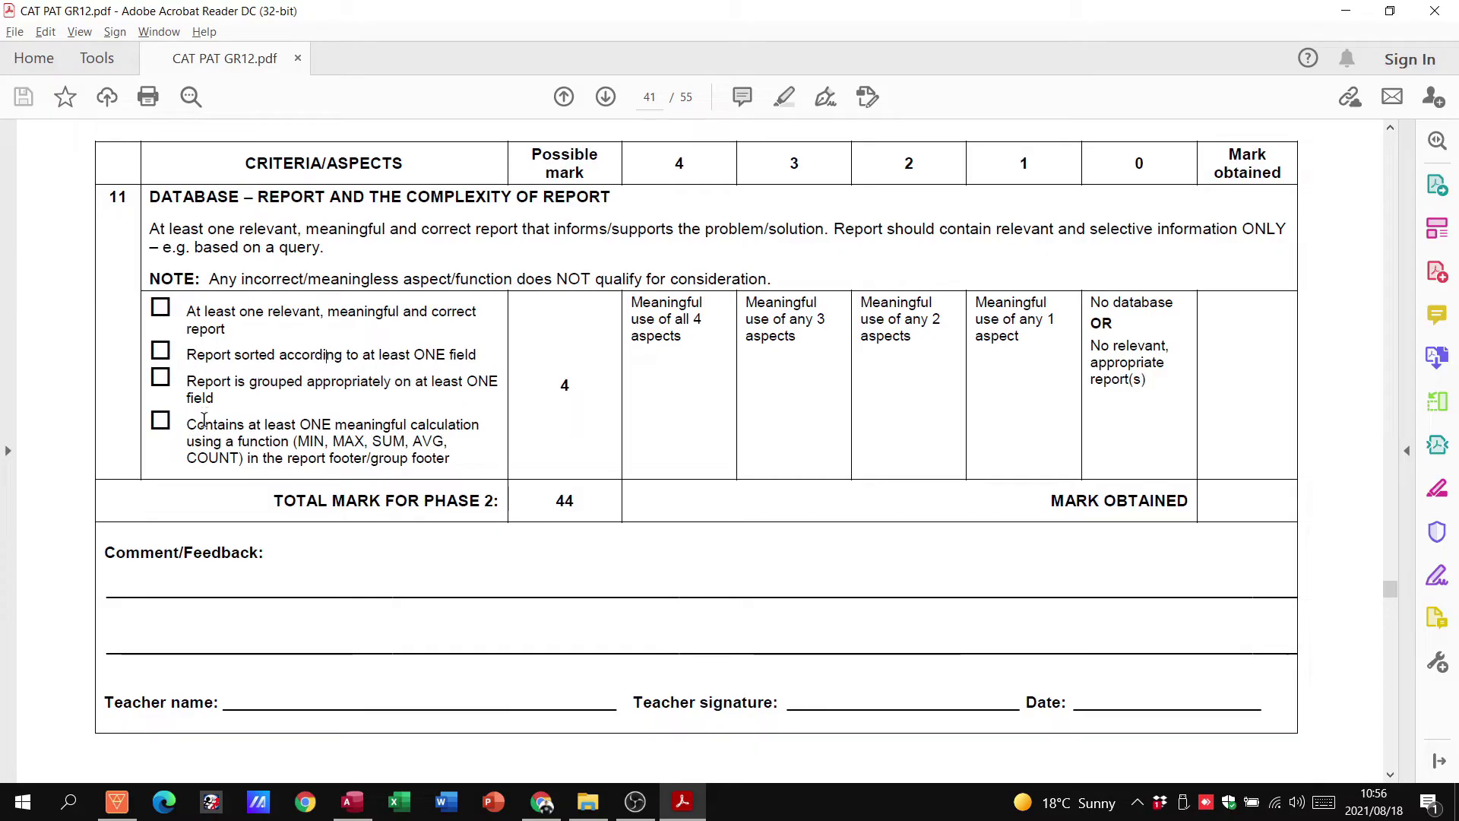
drag(186, 424, 428, 435)
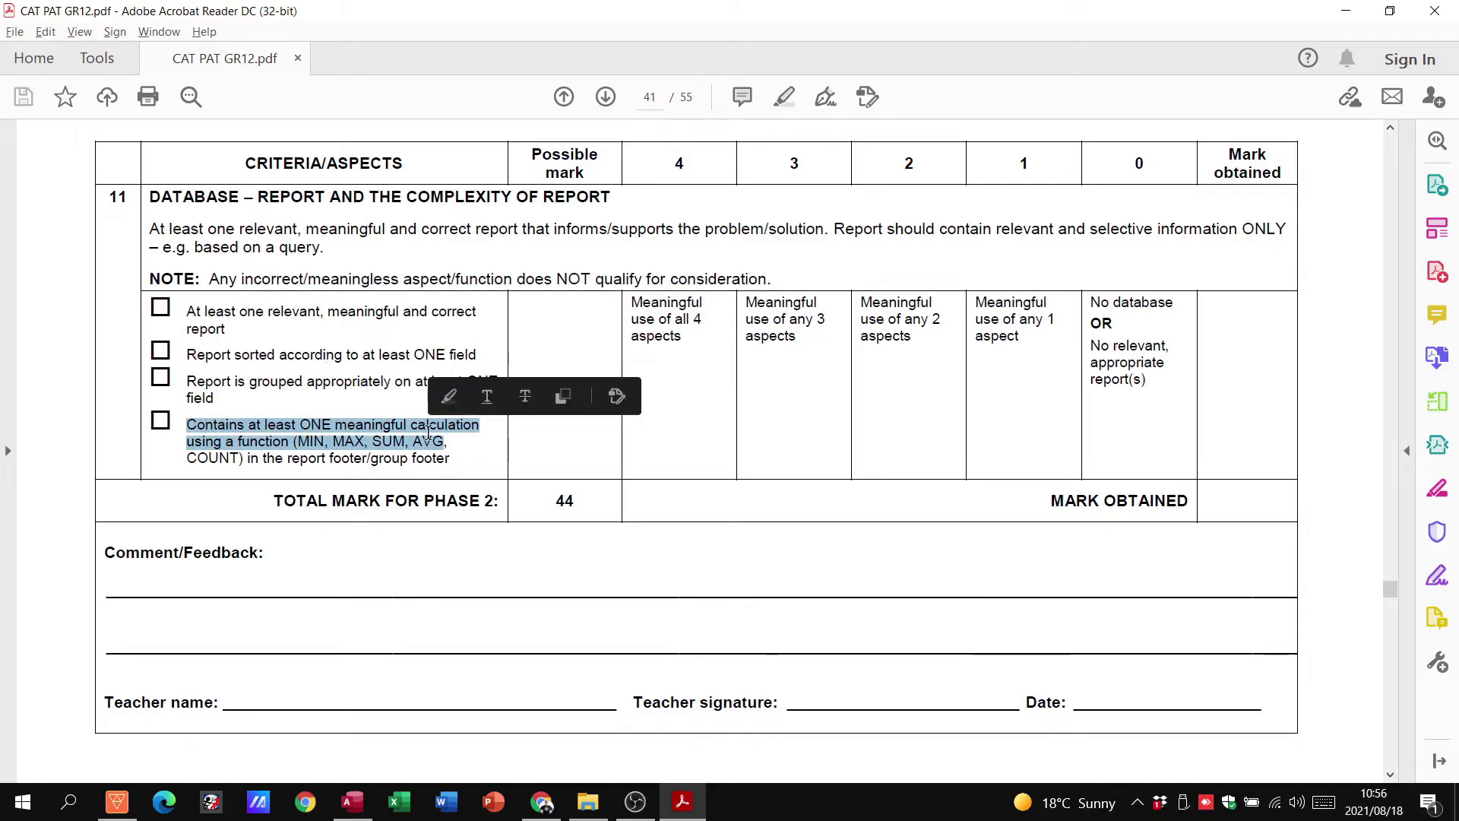
click(361, 411)
- Switch back to the Access database showing Table1's records
scroll(361, 411, down, 3)
scroll(361, 411, up, 1)
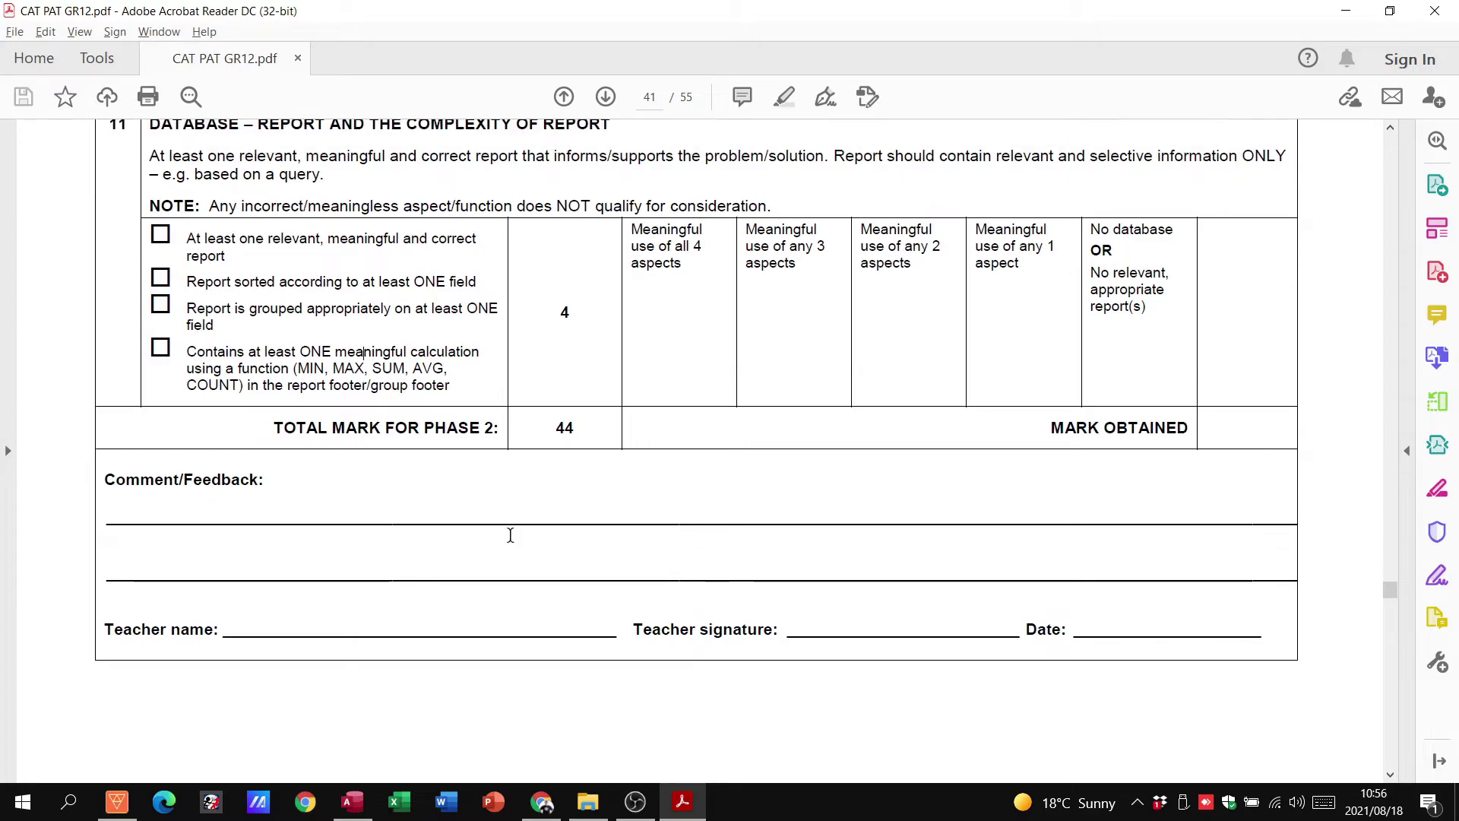
click(343, 801)
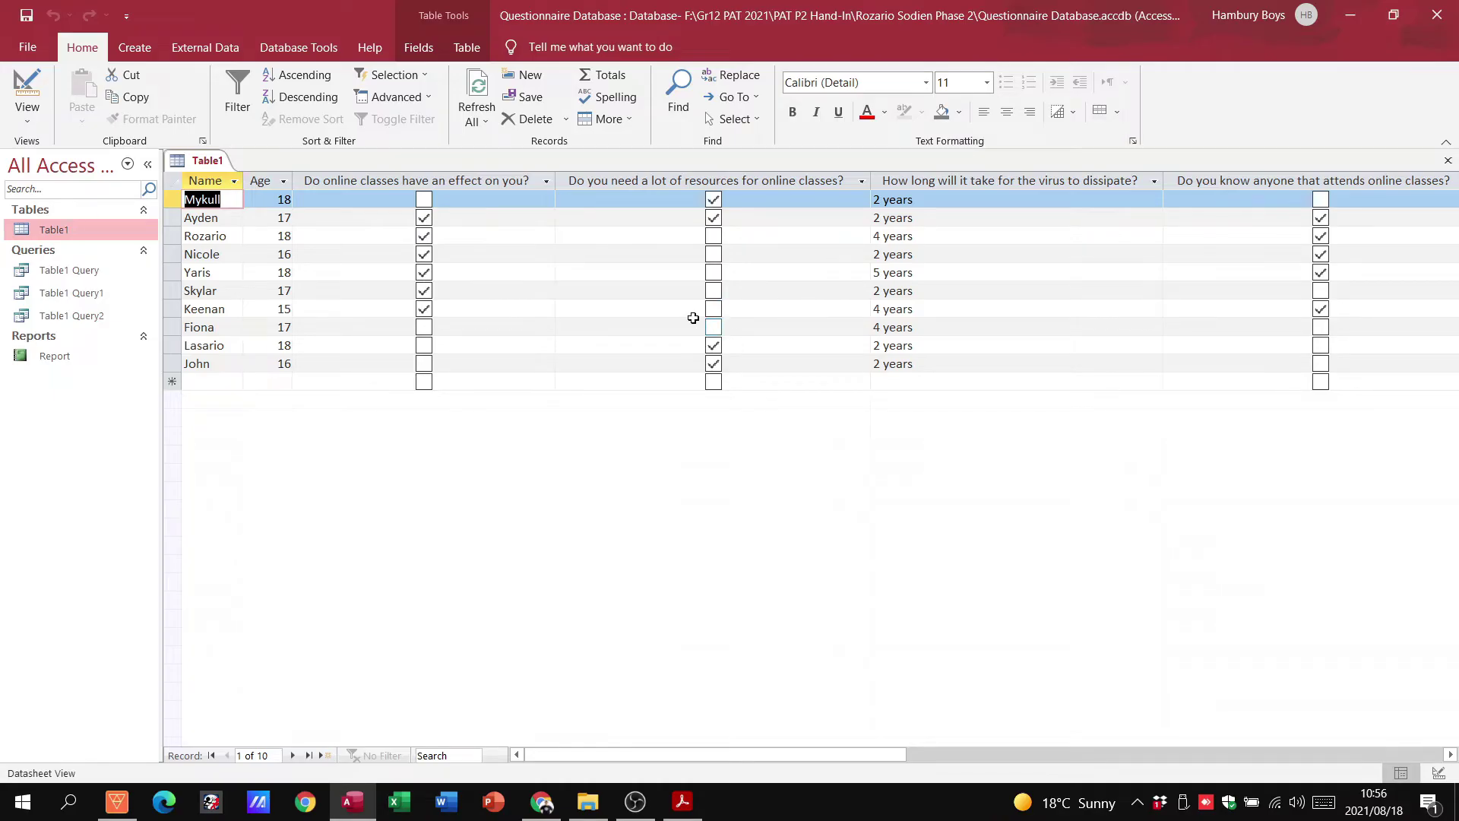
- Open Table1 Query, Table1 Query1 and Table1 Query2 to view their results
double_click(63, 272)
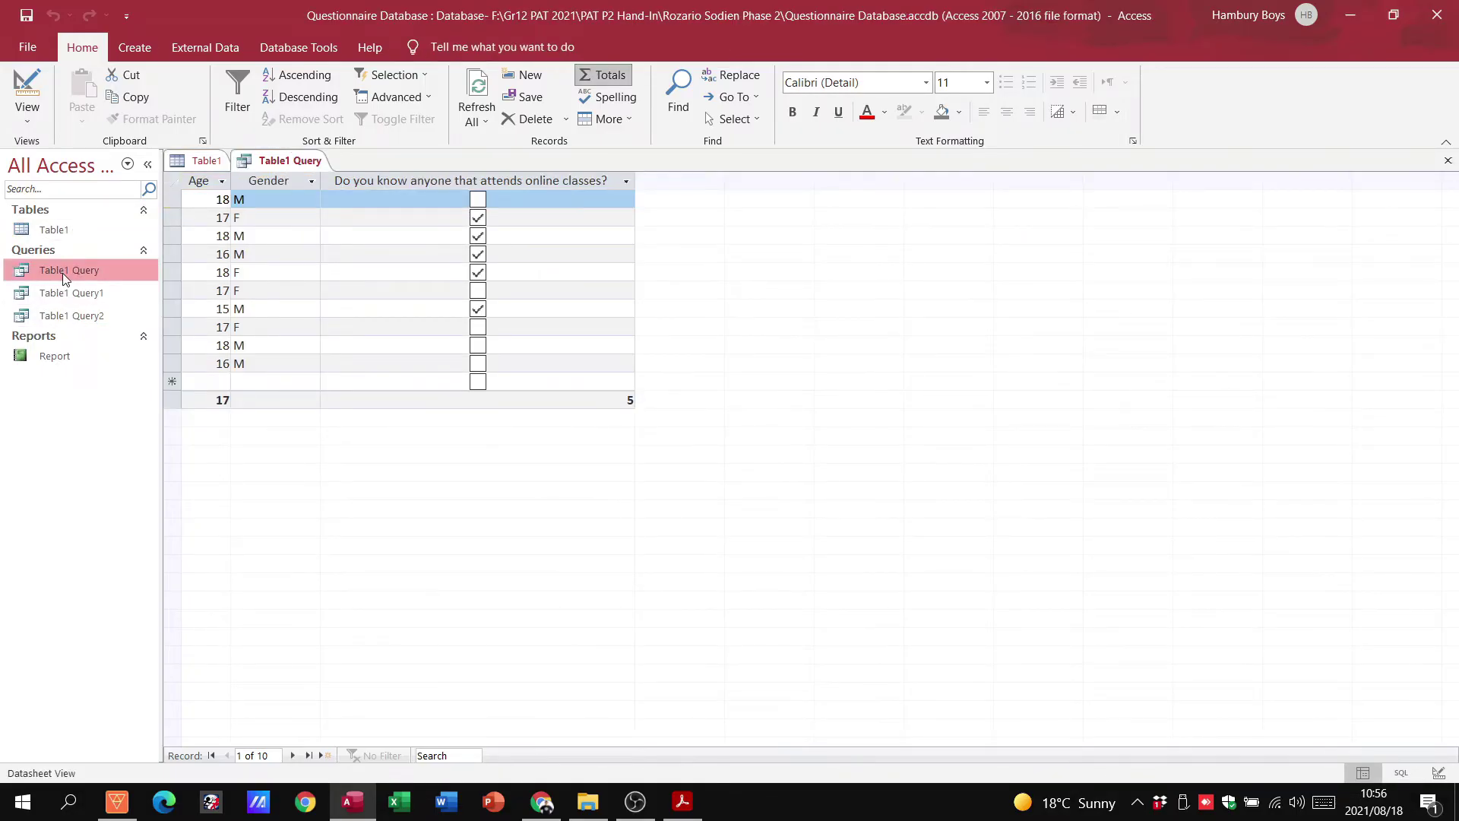
right_click(63, 278)
click(169, 282)
double_click(64, 292)
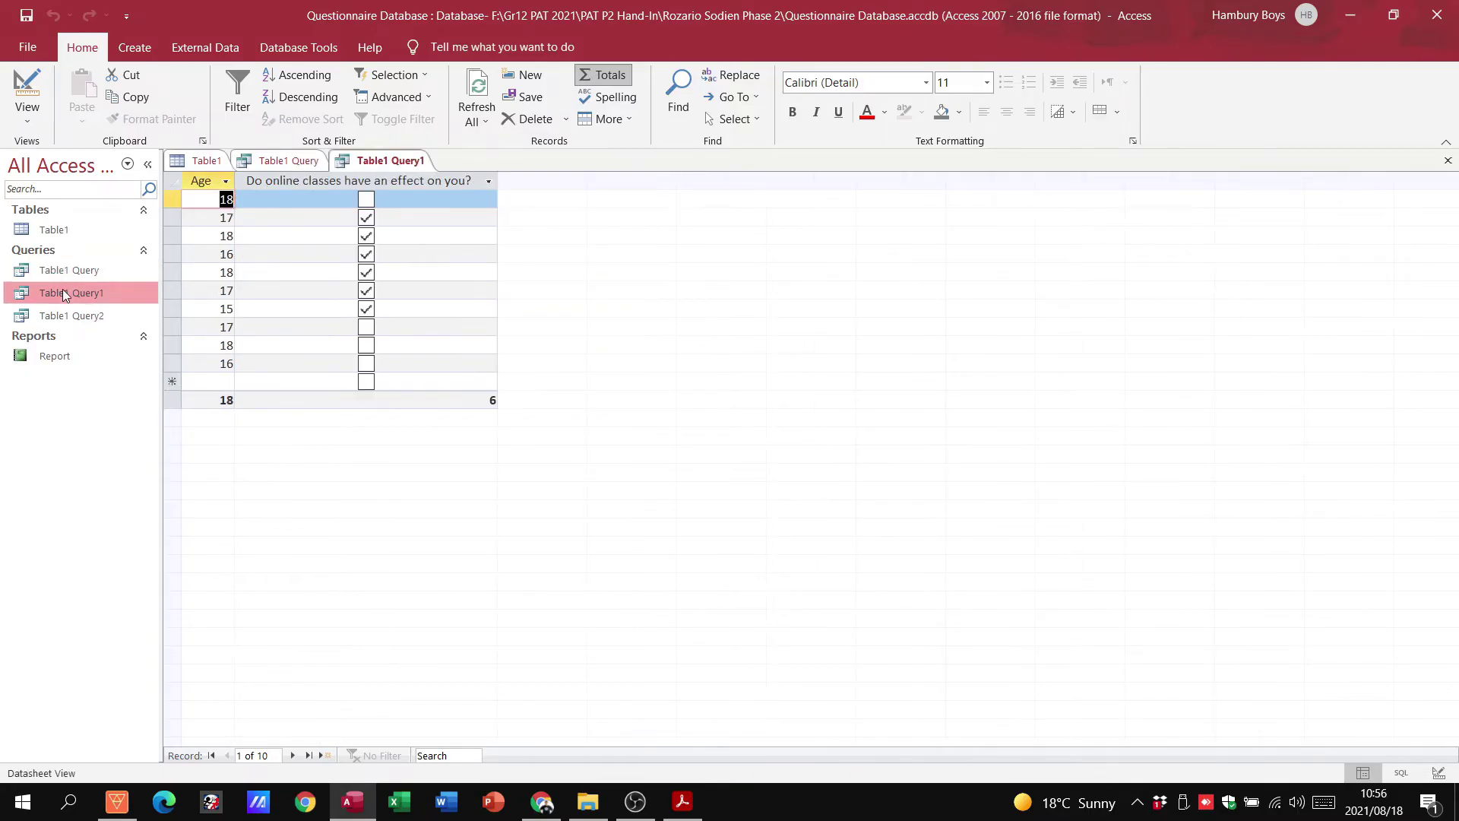
double_click(69, 316)
- Show Table1 Query in Design View with its Age, Gender and online-classes fields
click(85, 272)
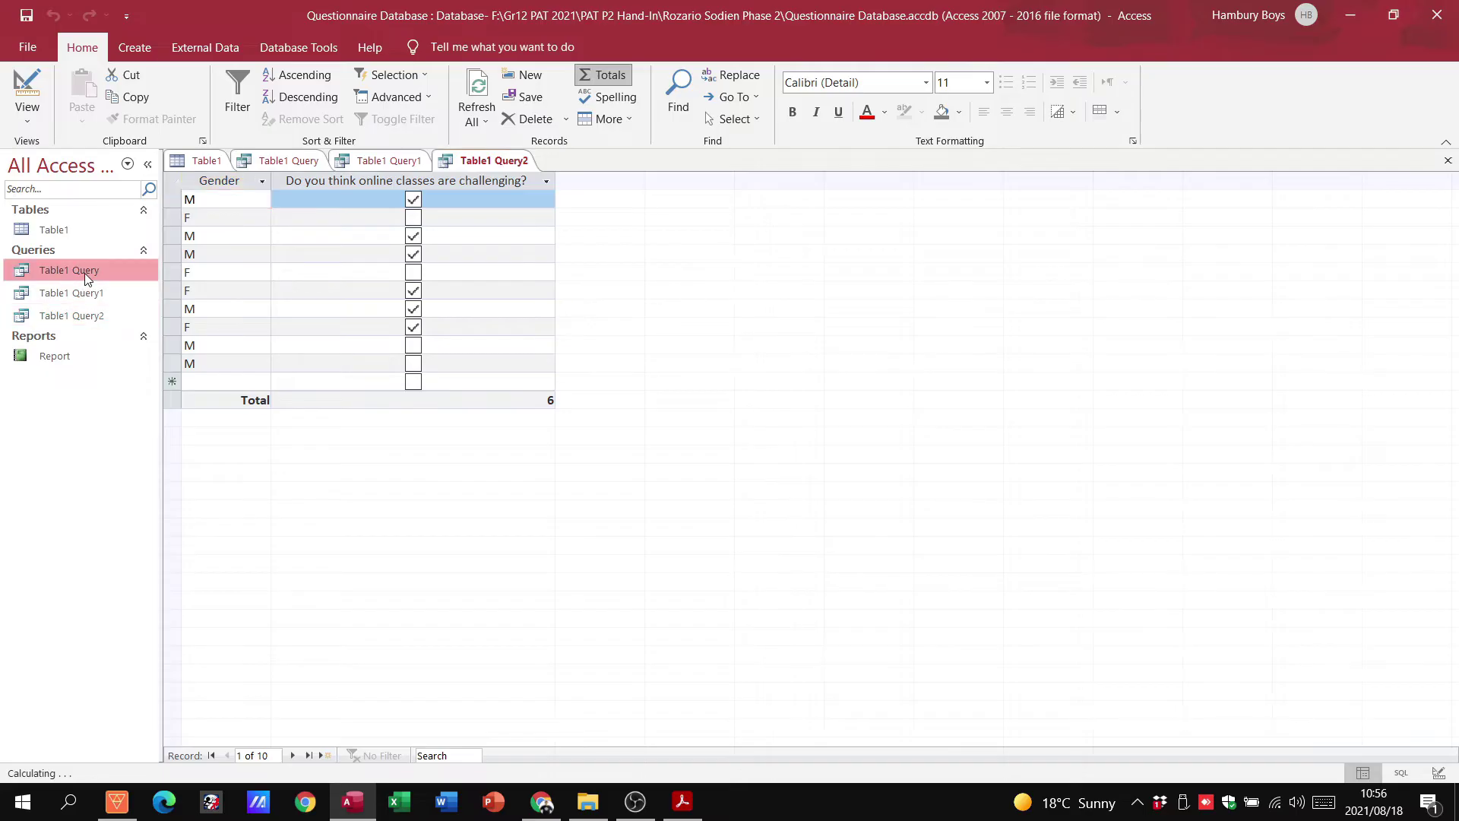
double_click(84, 272)
right_click(84, 272)
click(106, 307)
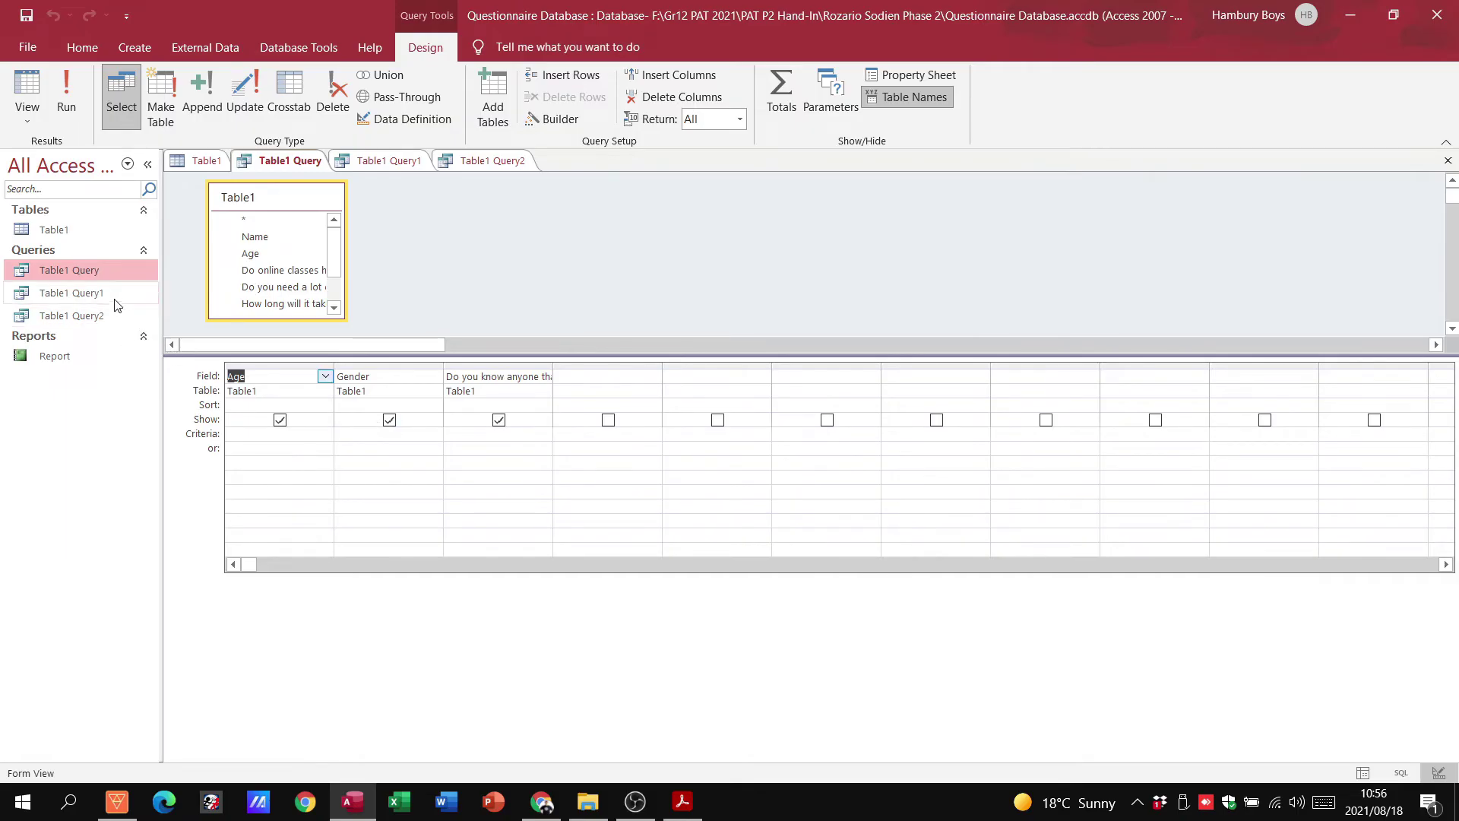
- Add 'yes' as the online-classes criterion in Table1 Query1, run it for 6 records, then open Table1 Query2
click(106, 293)
right_click(106, 294)
click(152, 330)
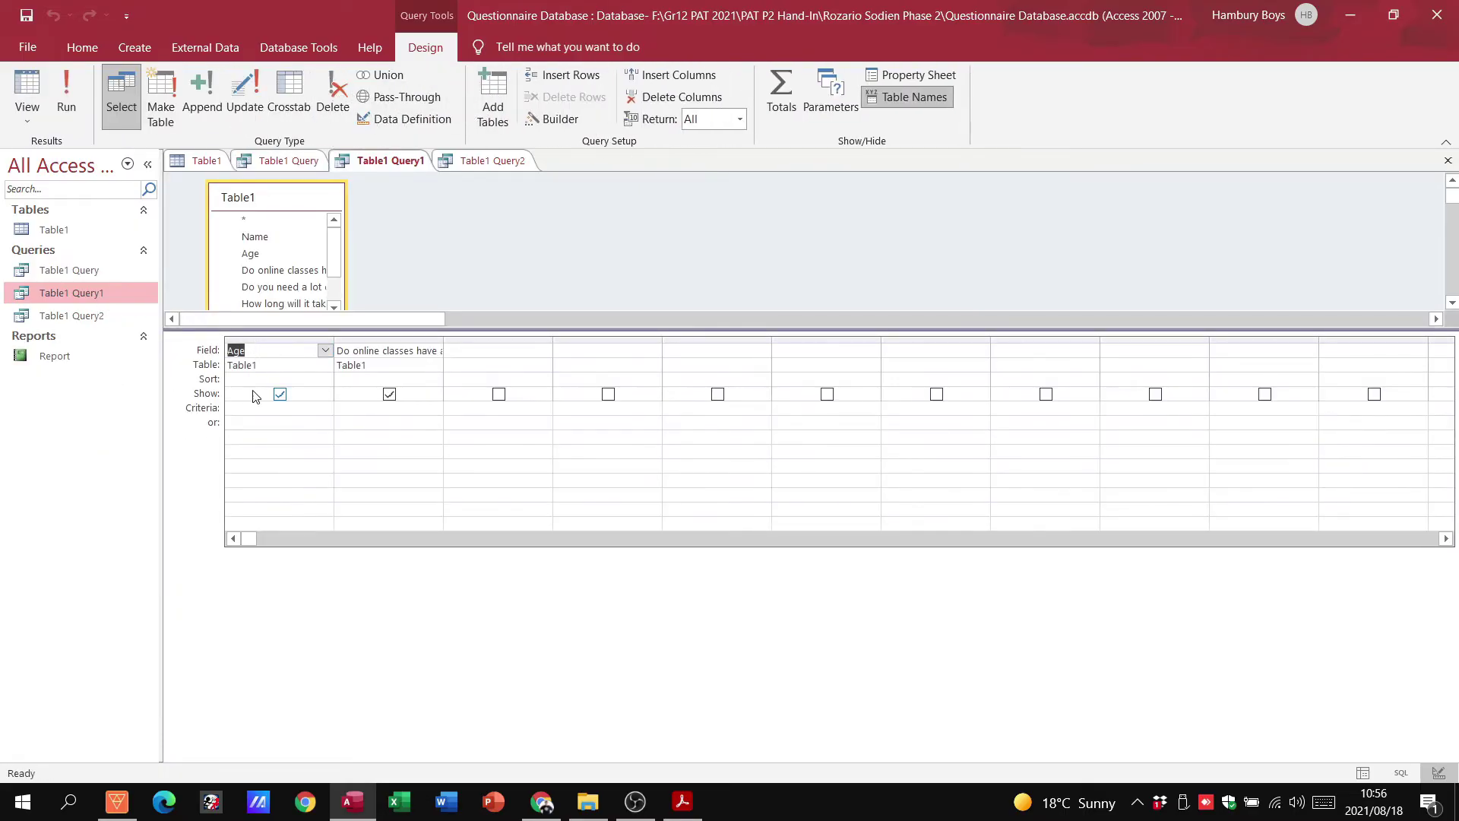
click(303, 411)
click(368, 409)
text(yes)
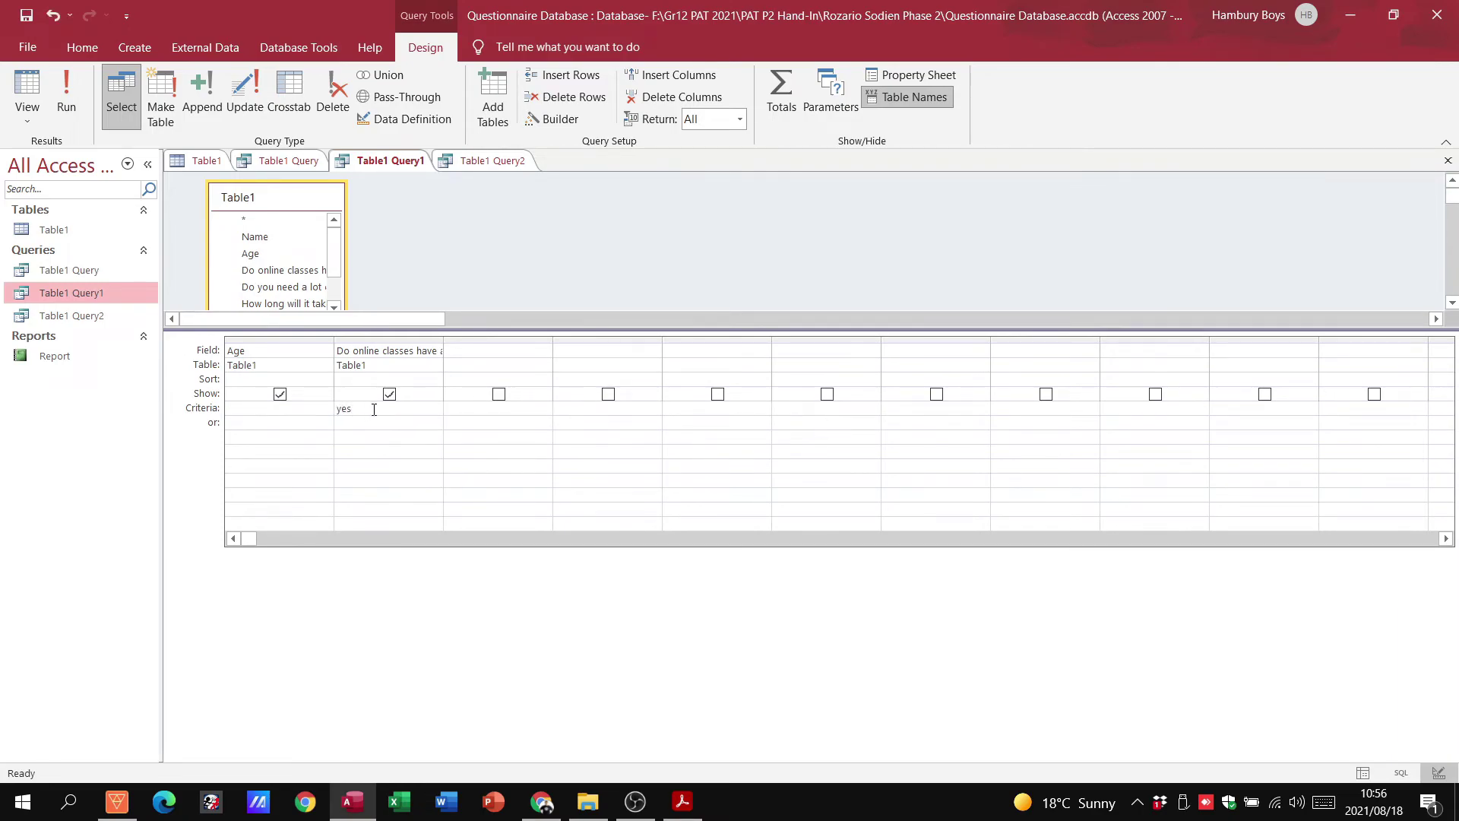
click(66, 95)
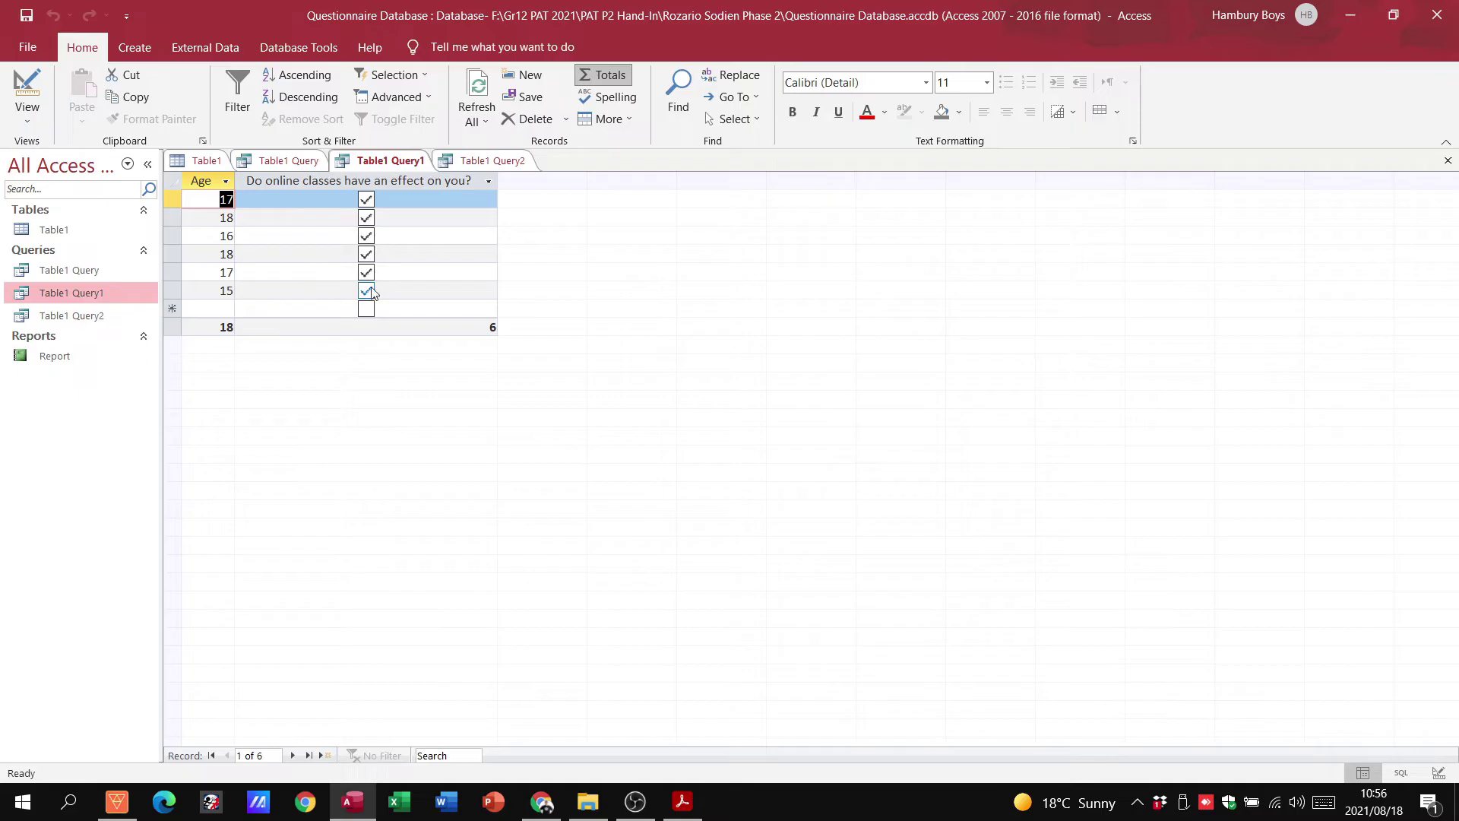
double_click(81, 318)
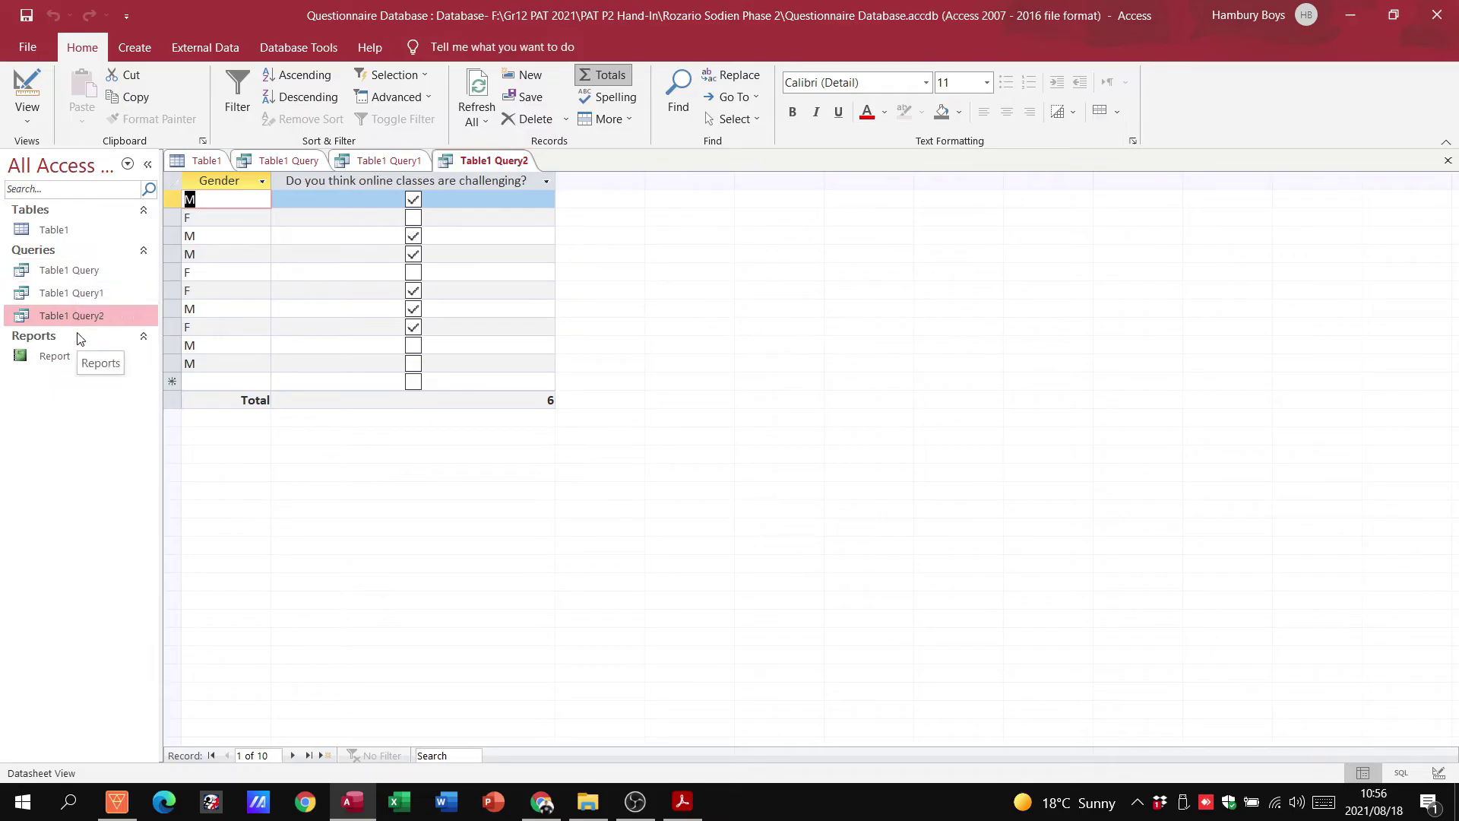
- Open the Report listing 10 respondents' Name, Gender and Age, and scroll to its footer and back
double_click(69, 358)
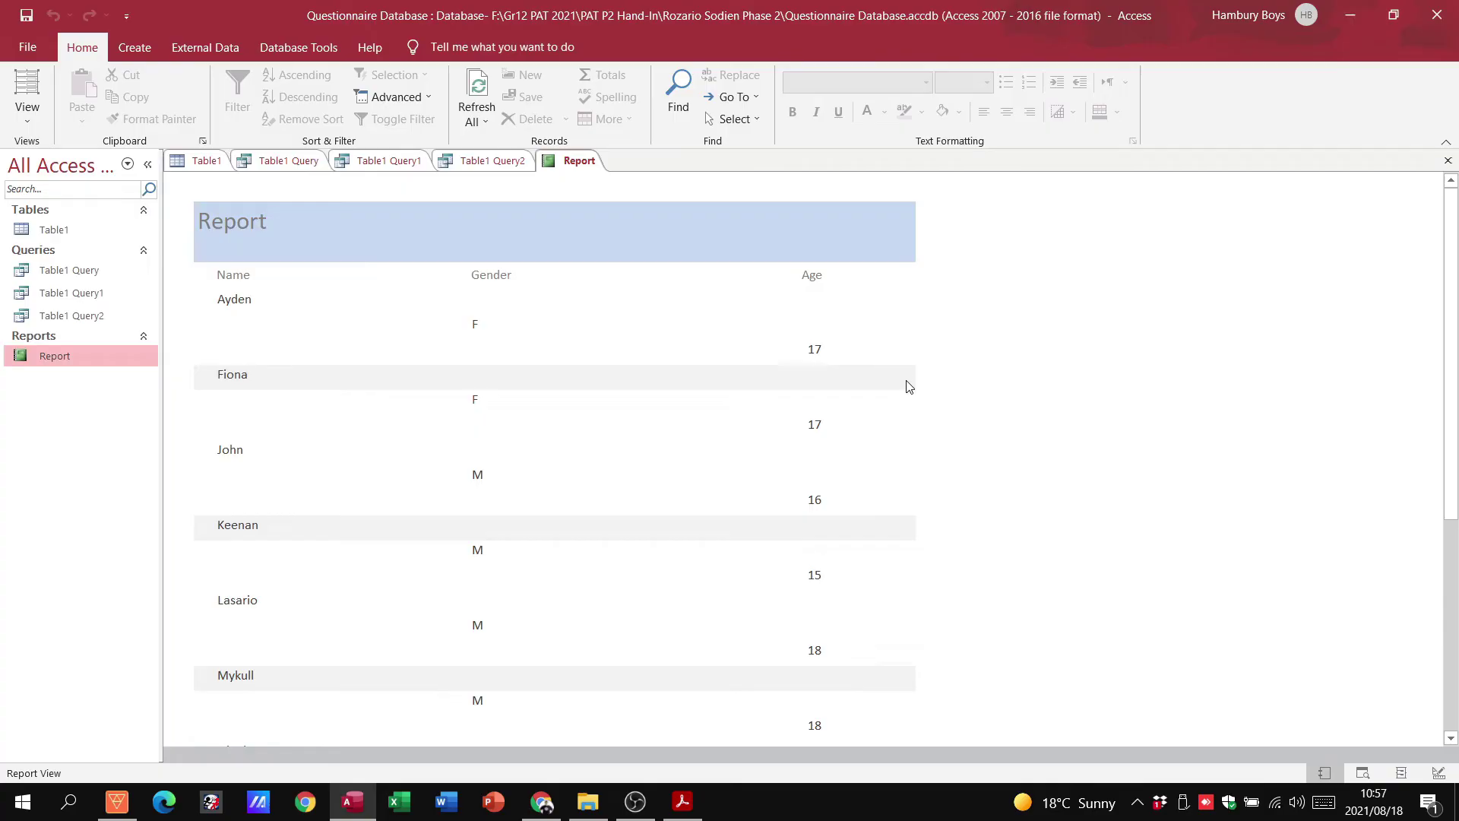
scroll(909, 387, down, 6)
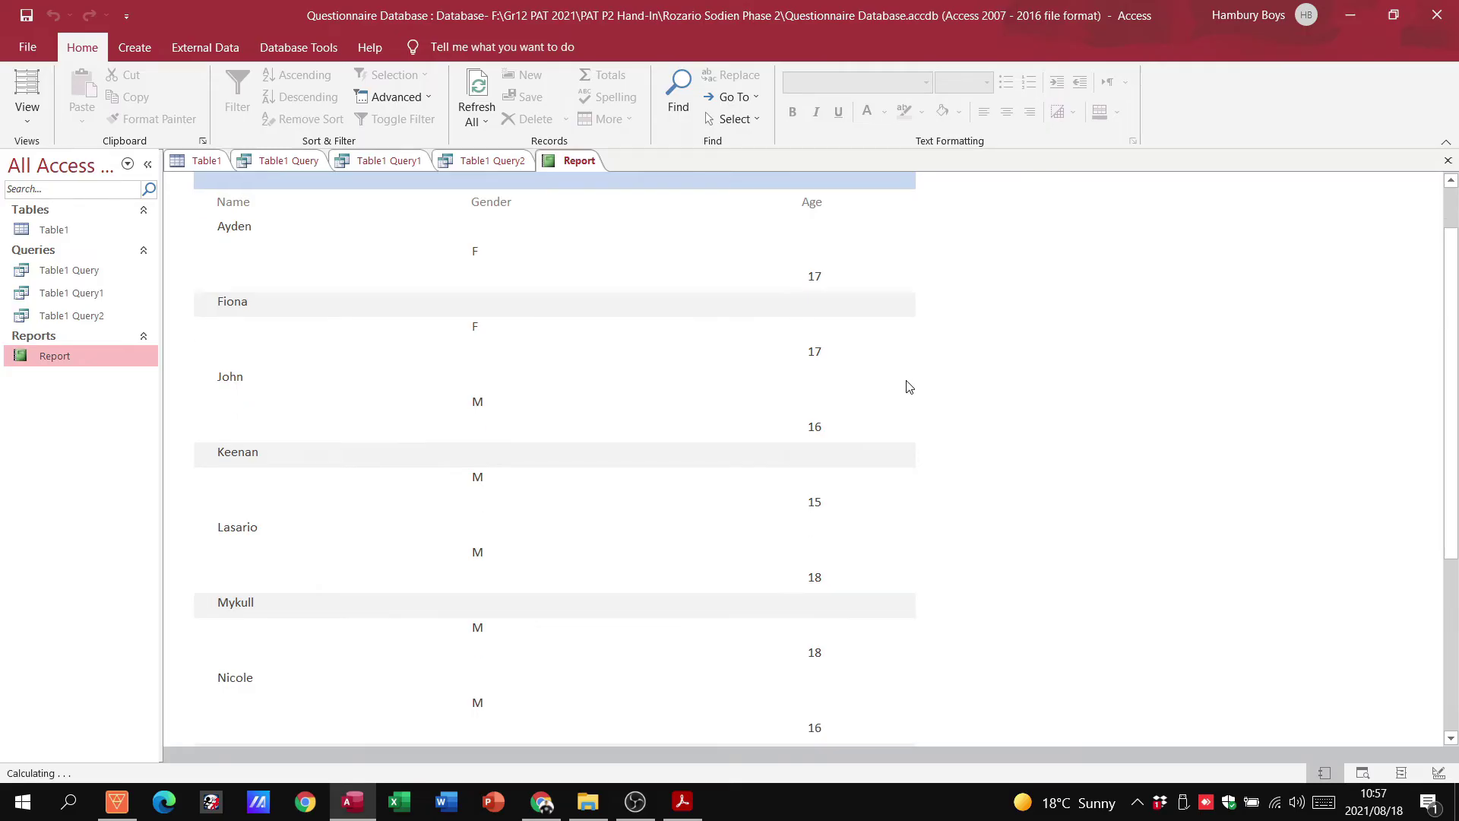
drag(1454, 407, 1454, 535)
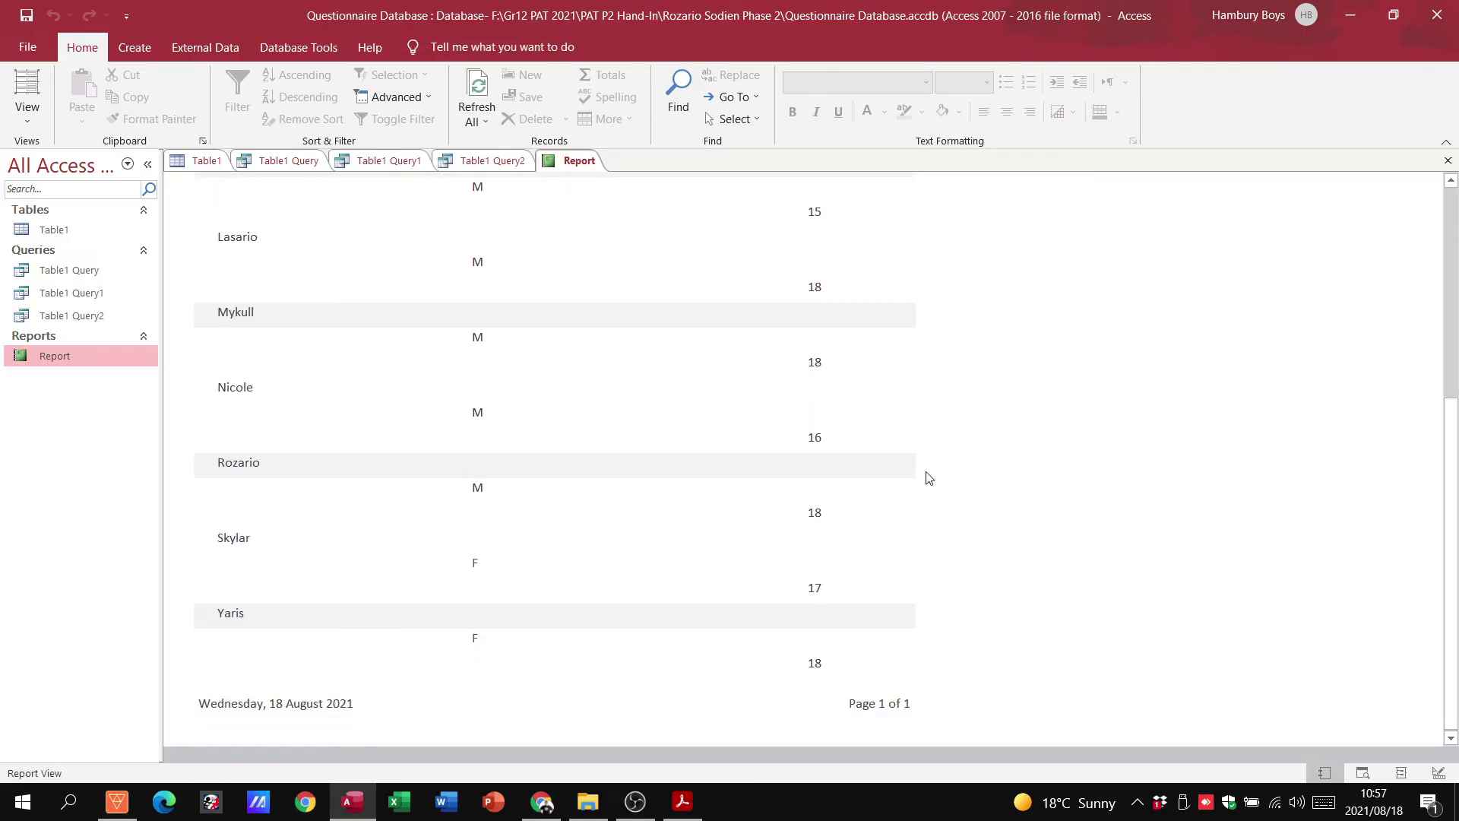
drag(1455, 545, 1454, 334)
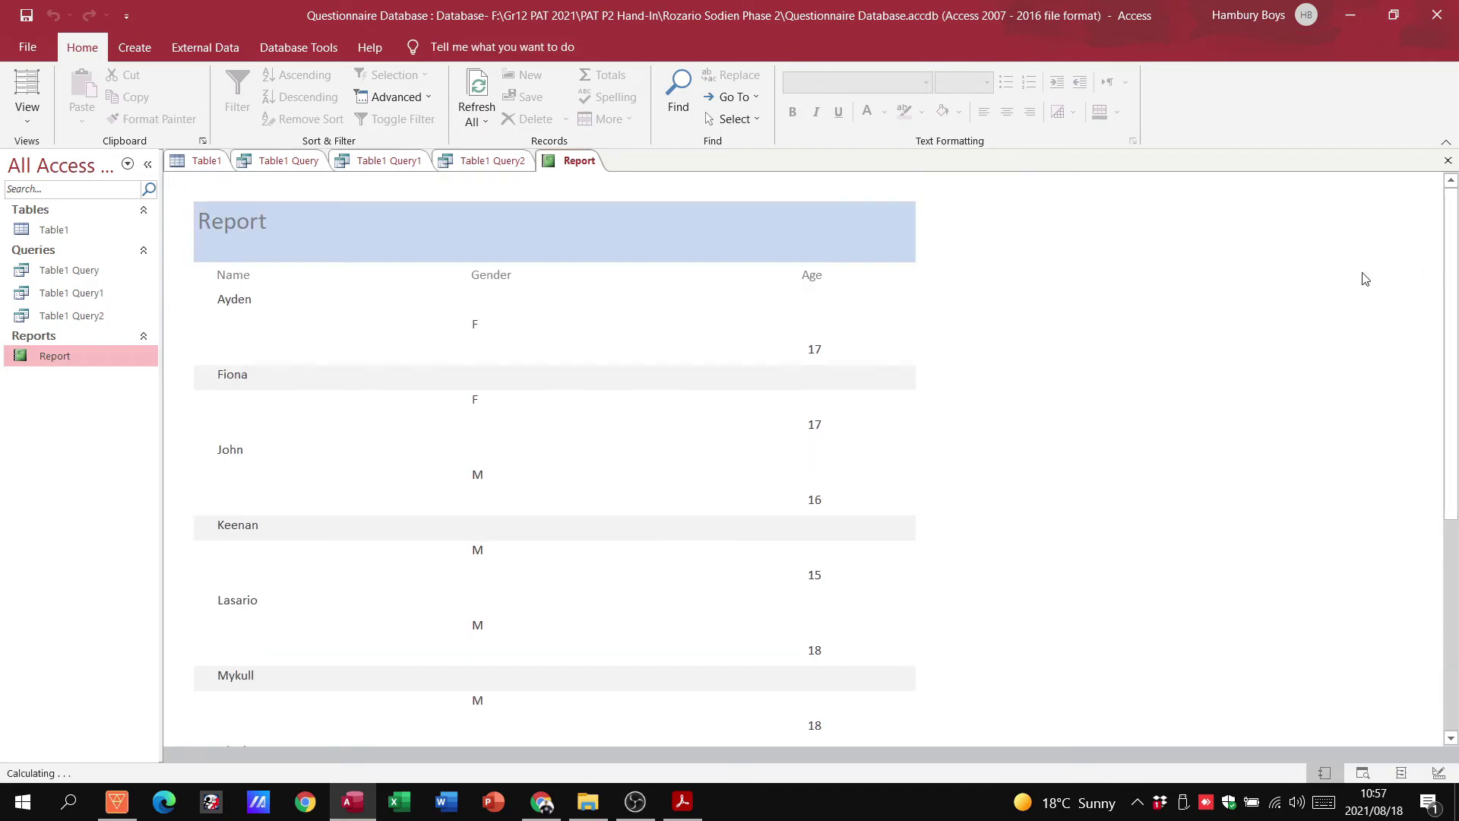
- In the rubric, highlight page 41's report criteria on sorting and grouping by one field
click(683, 802)
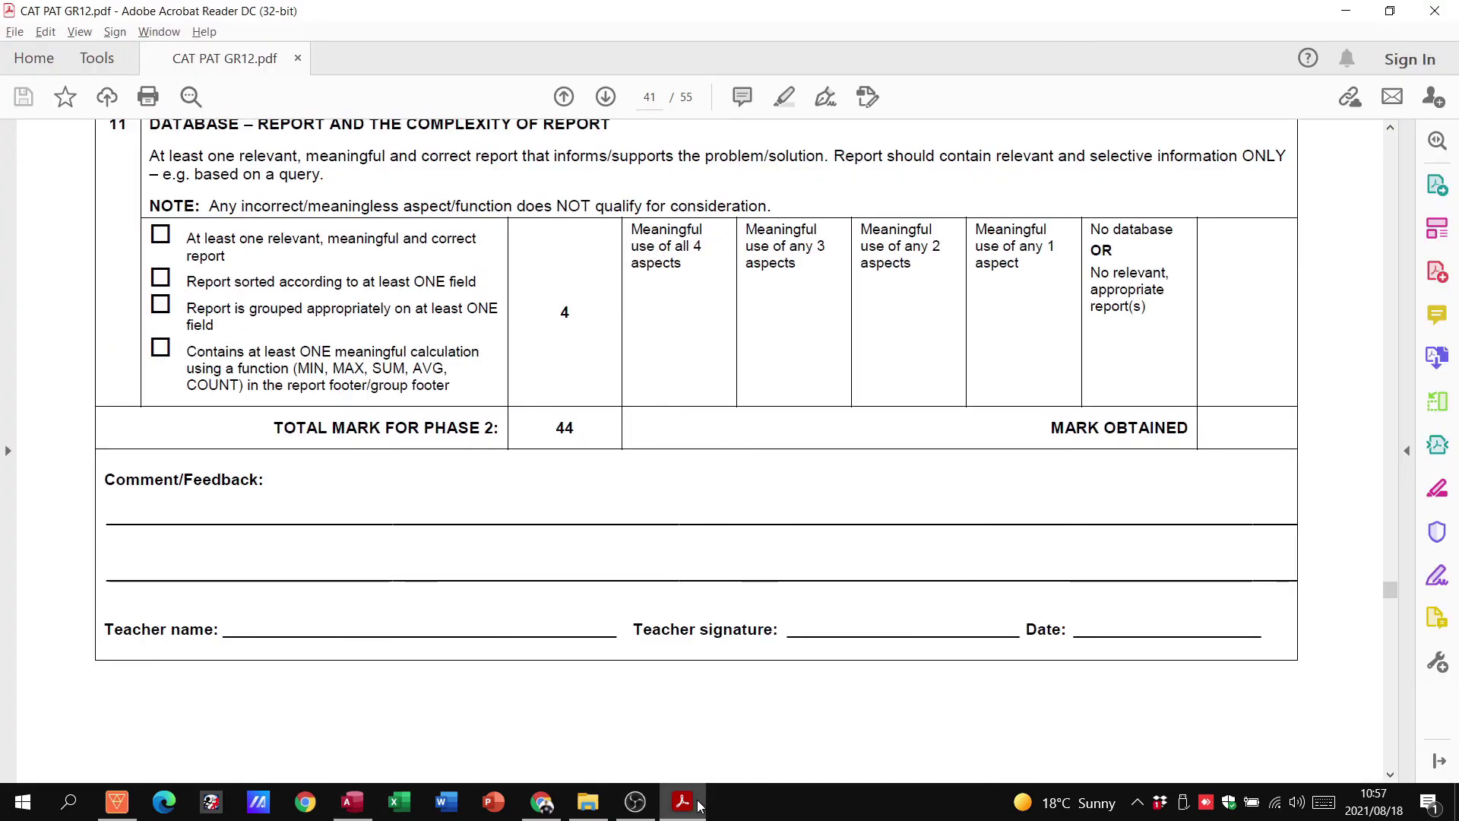
scroll(687, 766, up, 3)
scroll(686, 766, up, 10)
scroll(628, 599, down, 1)
scroll(628, 599, down, 8)
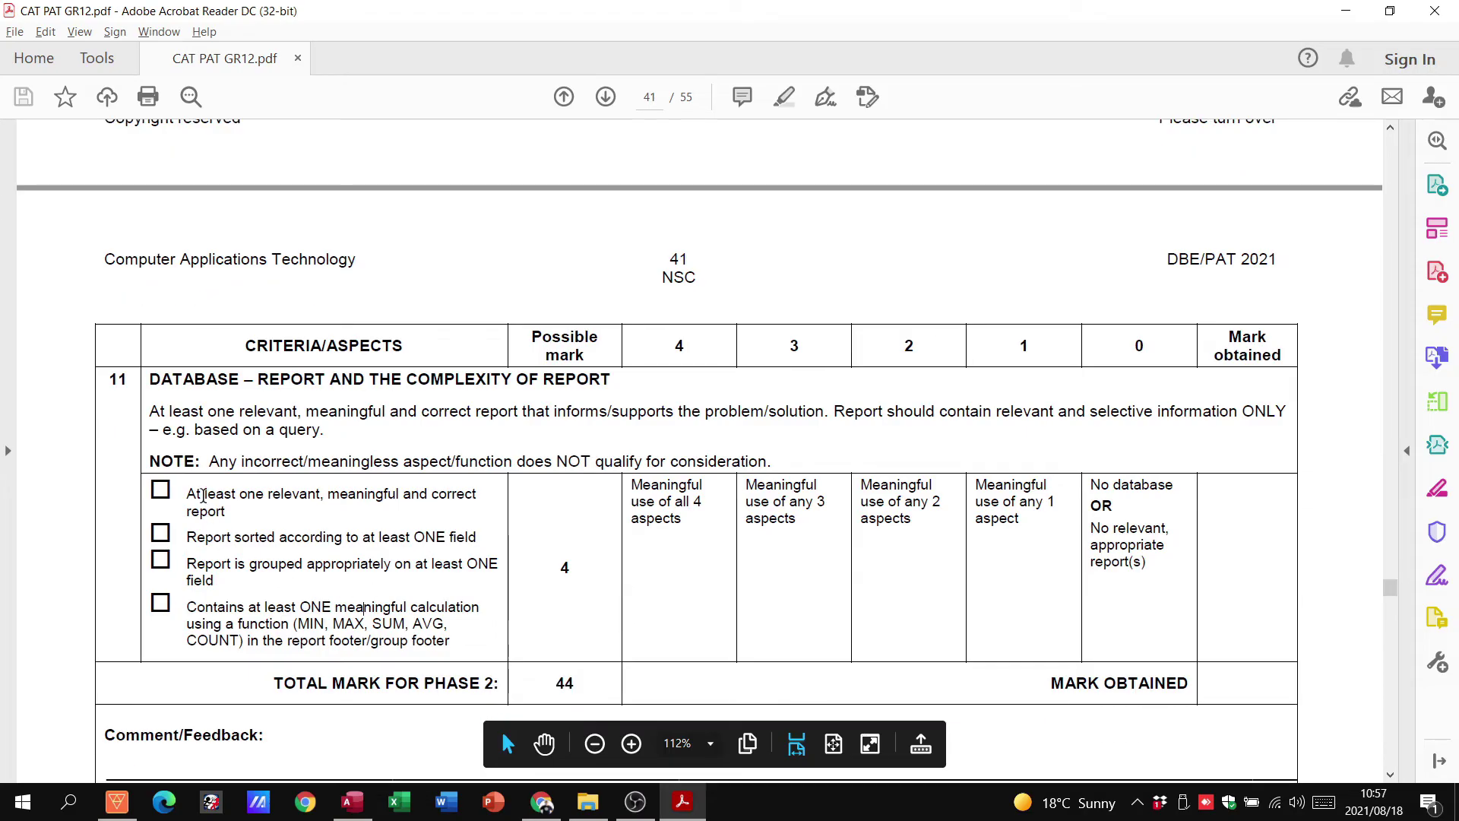
drag(239, 495, 476, 496)
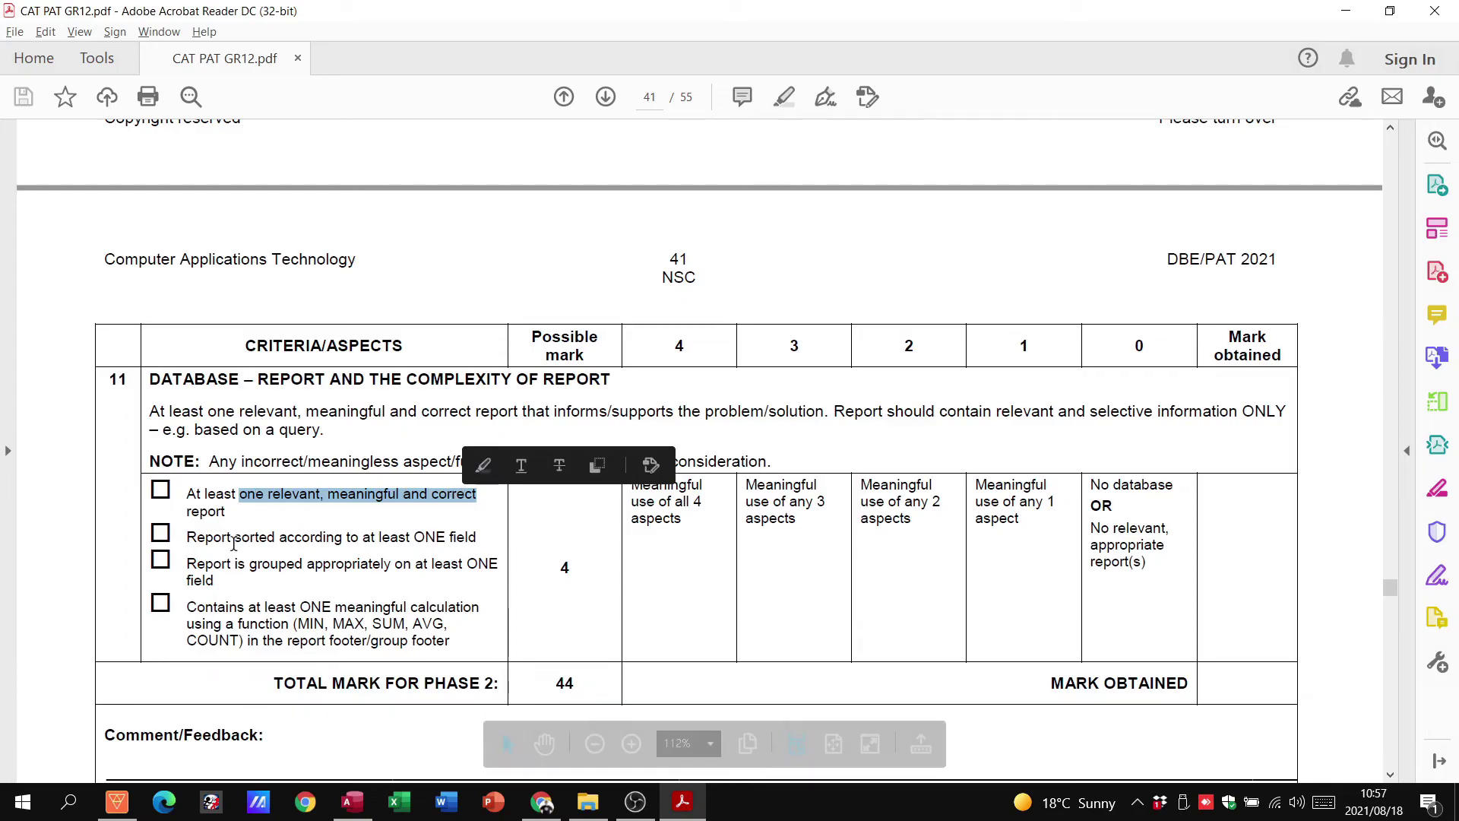
drag(187, 538, 462, 542)
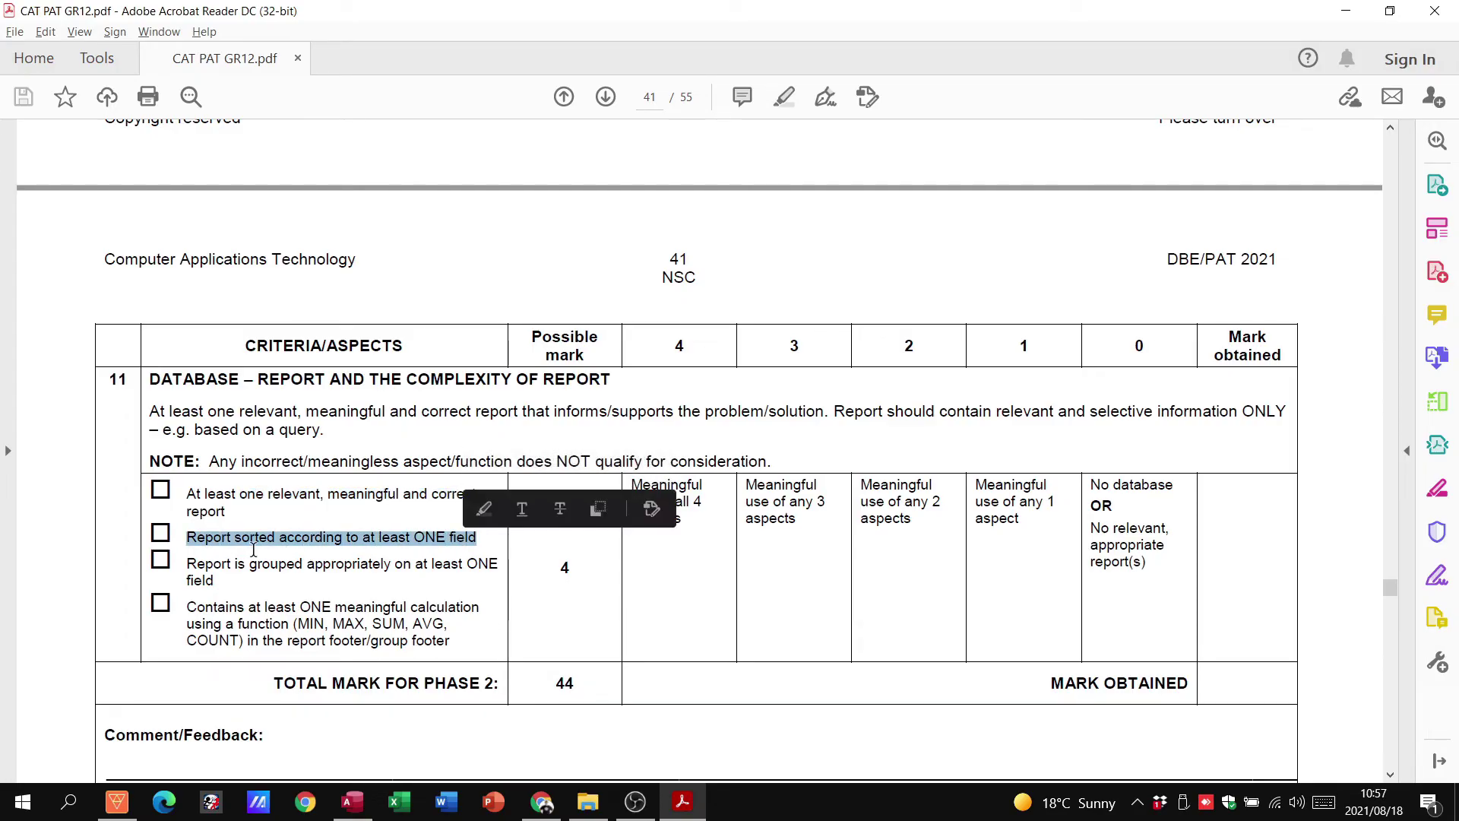
drag(189, 564, 498, 560)
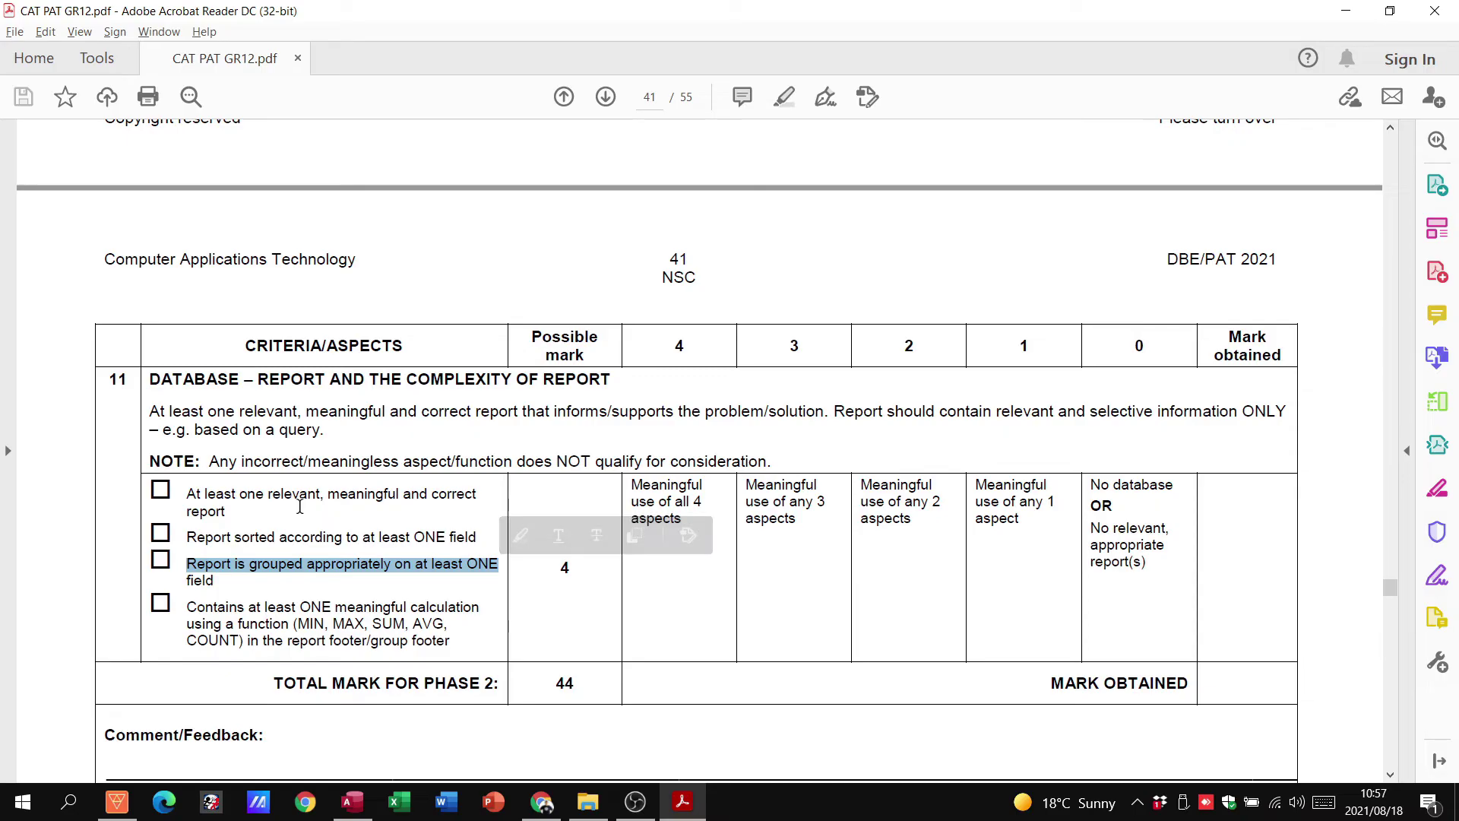
drag(187, 537, 478, 538)
drag(248, 561, 456, 567)
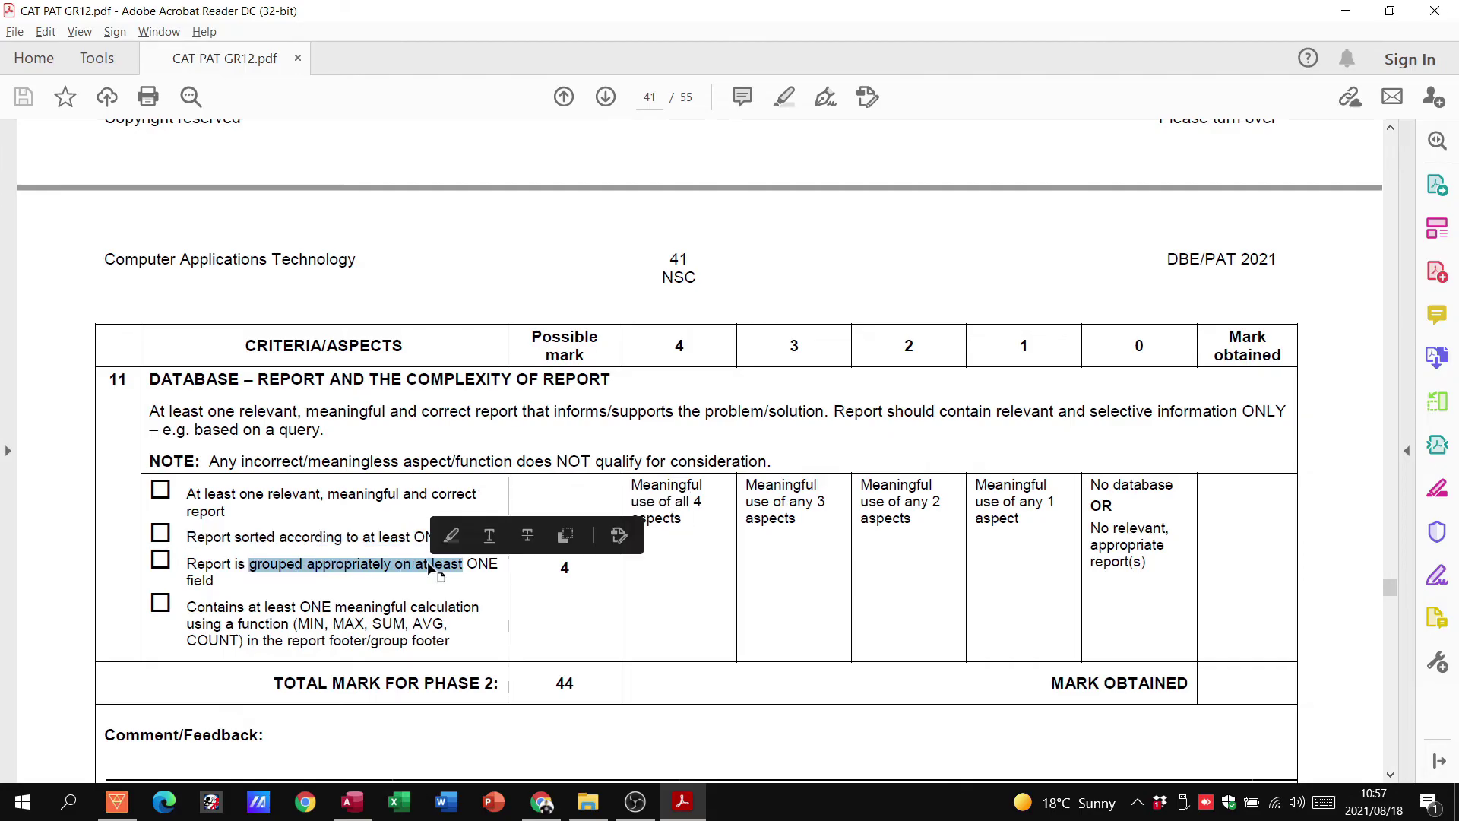
click(263, 494)
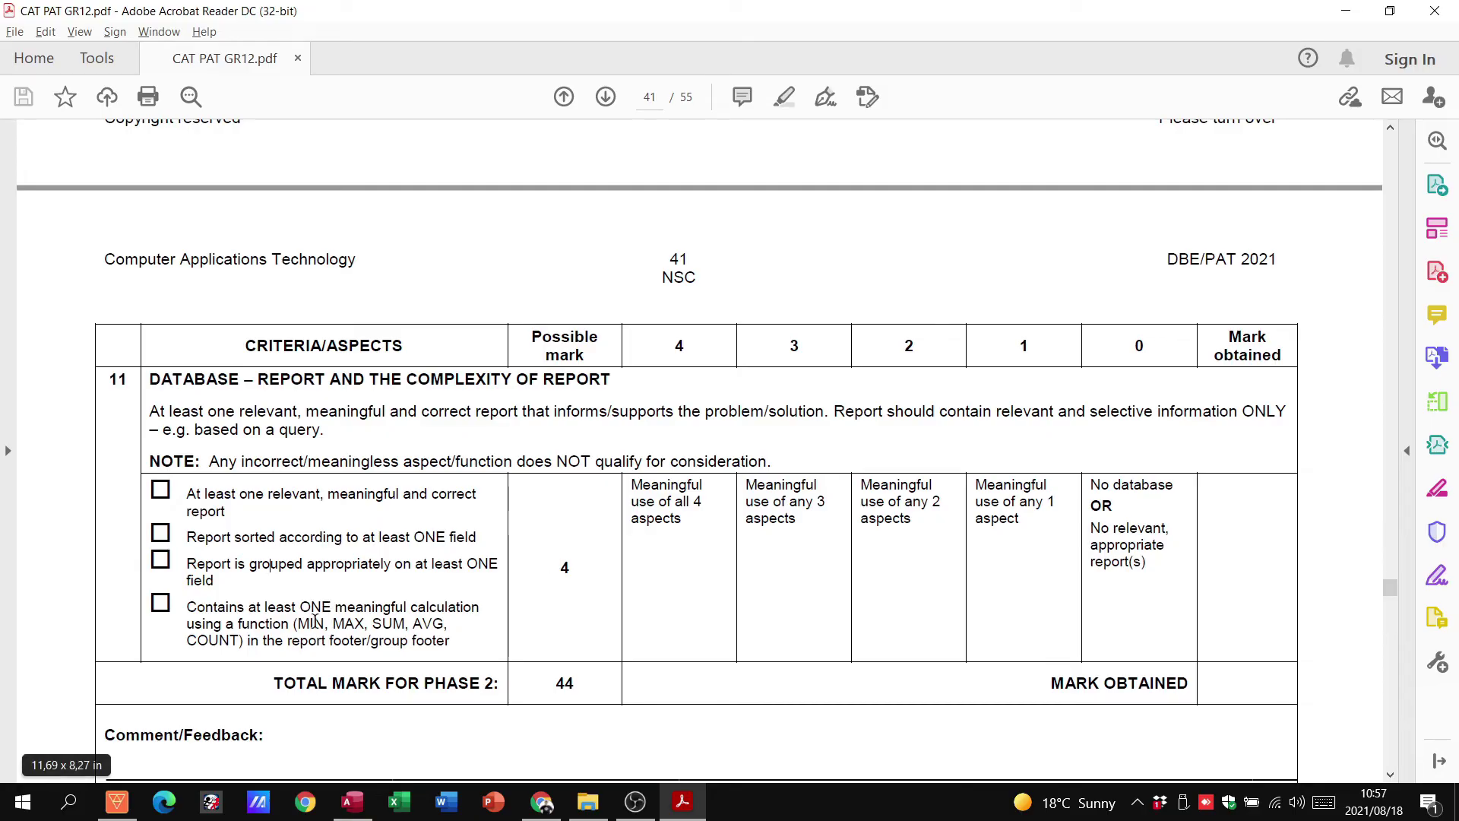
- Scroll back up to the Database – Processing criteria on page 39, worth 4 marks
scroll(314, 621, down, 2)
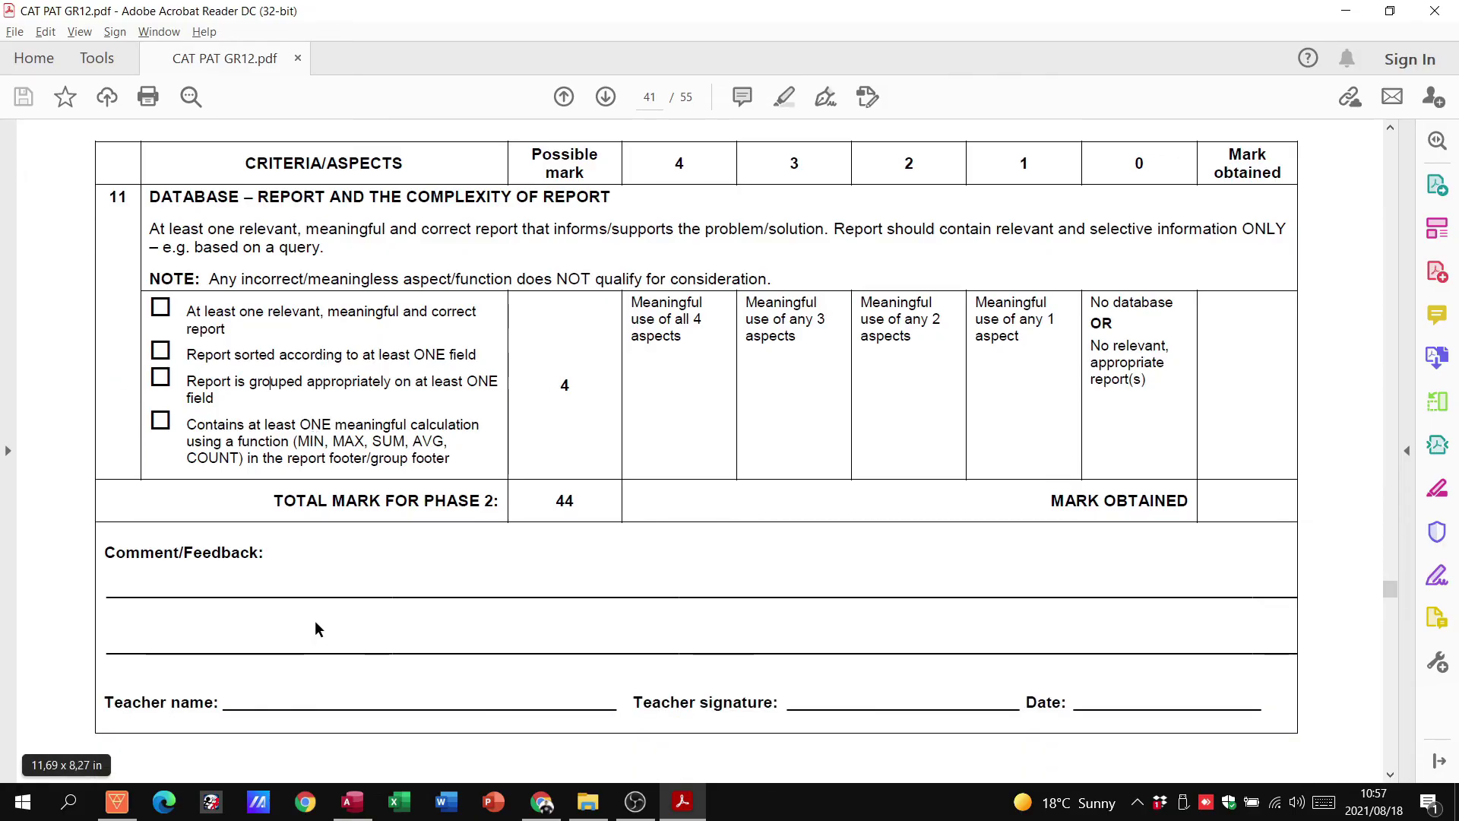
scroll(315, 620, up, 3)
scroll(315, 621, up, 8)
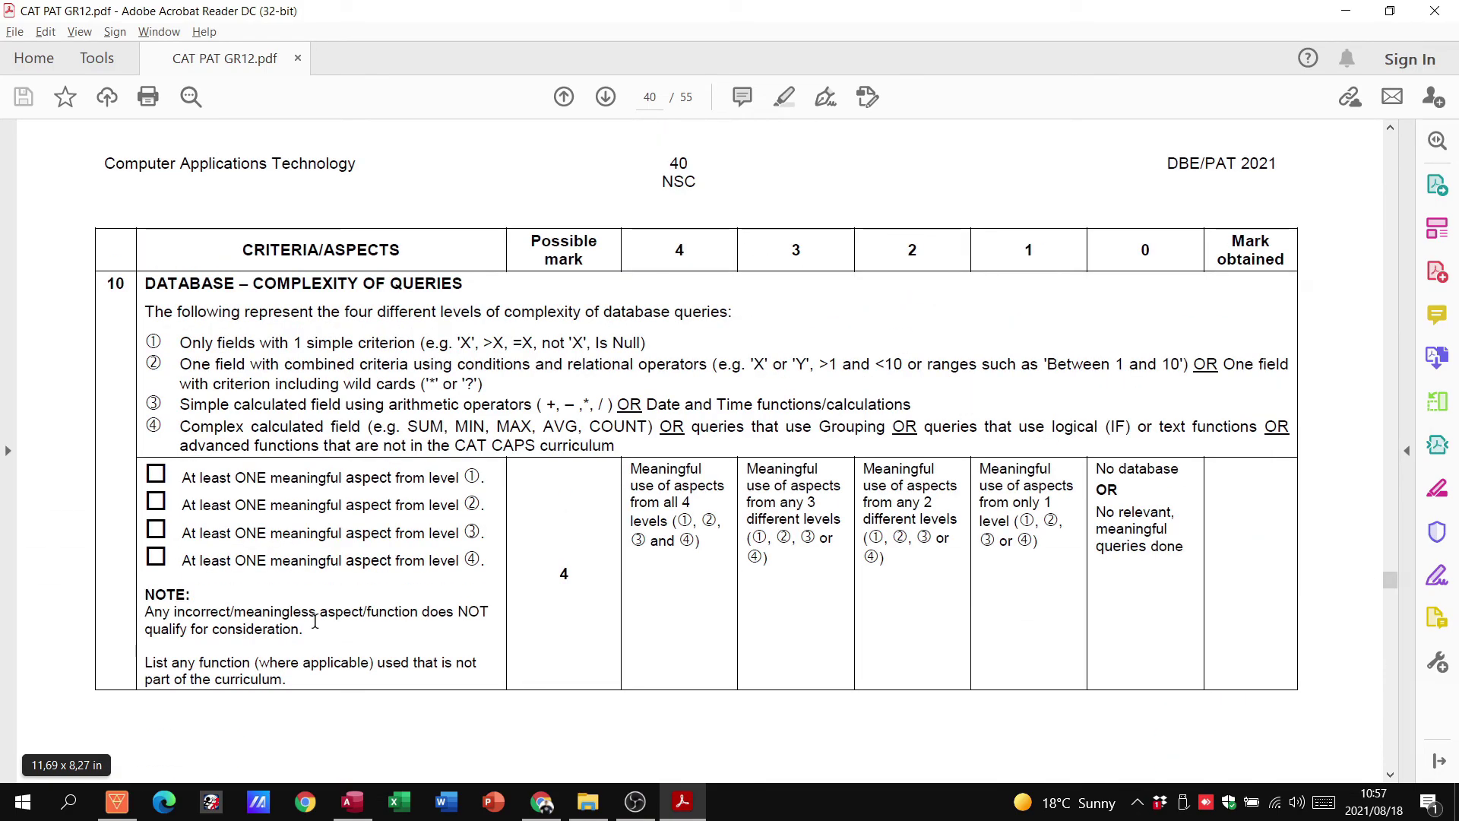
scroll(315, 620, up, 6)
scroll(315, 622, up, 5)
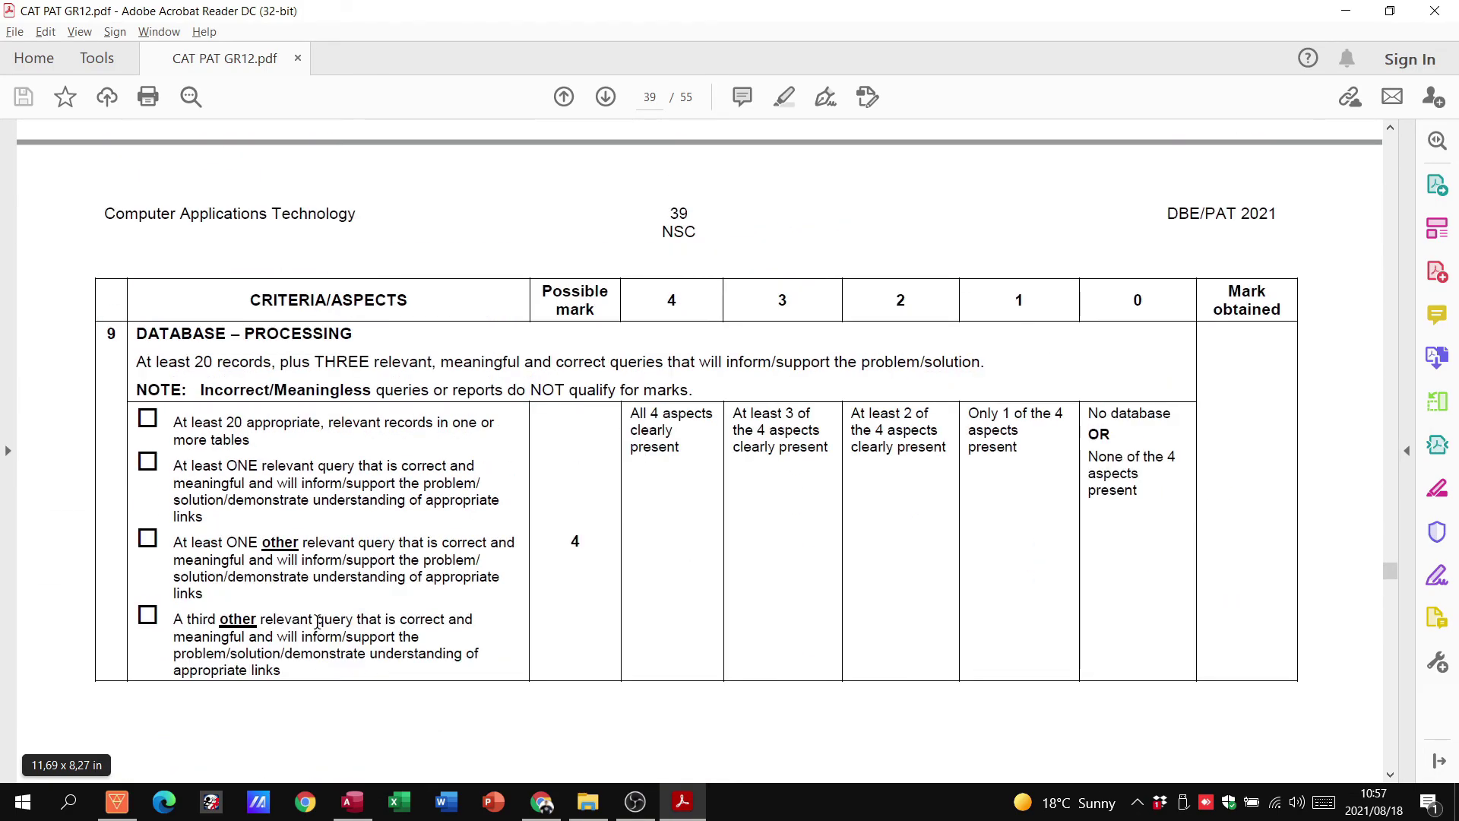
- Close Questionnaire Database.accdb without saving query design changes, leaving the Phase 2 folder showing
click(588, 811)
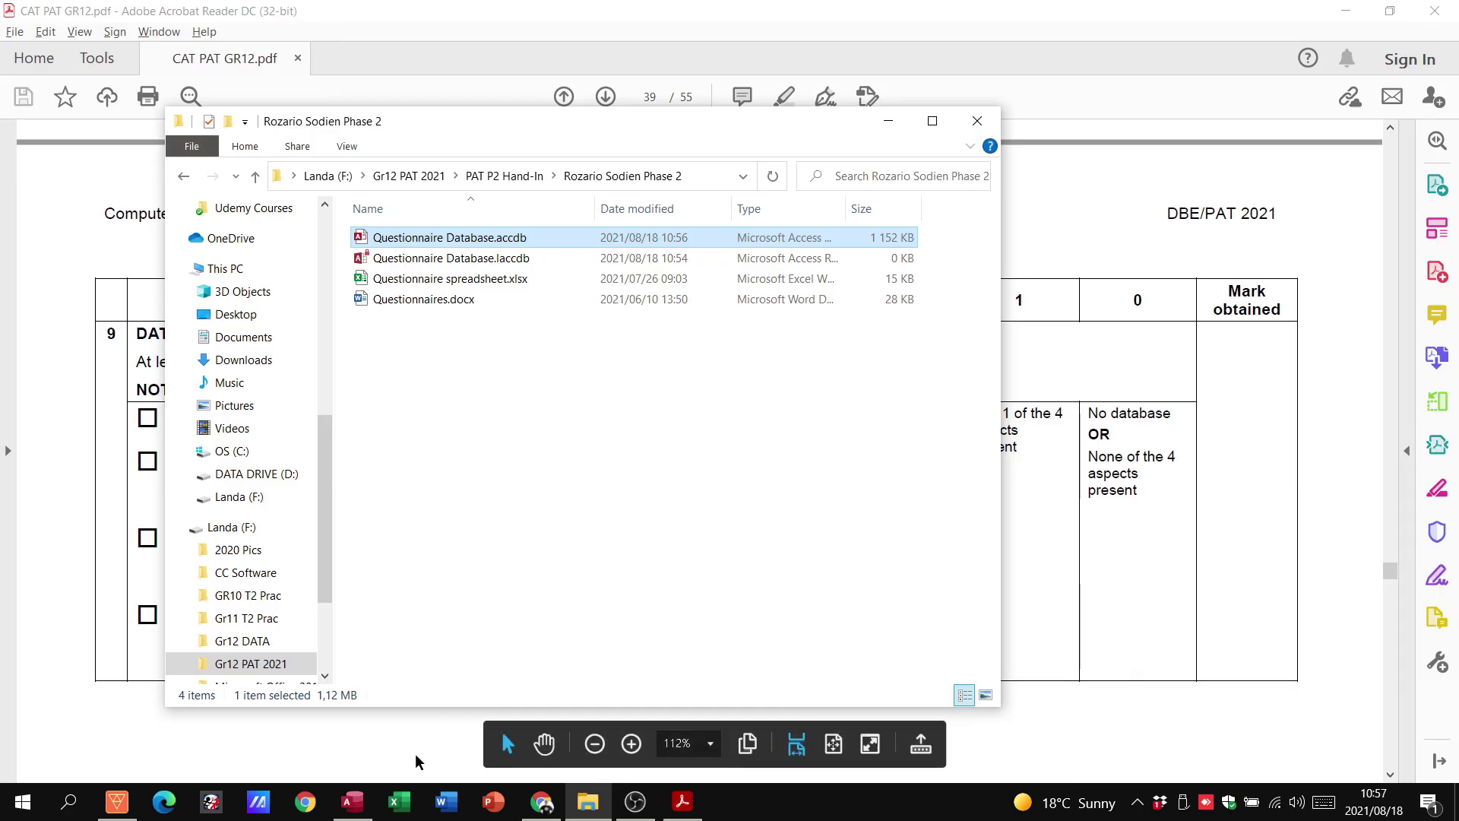
click(352, 802)
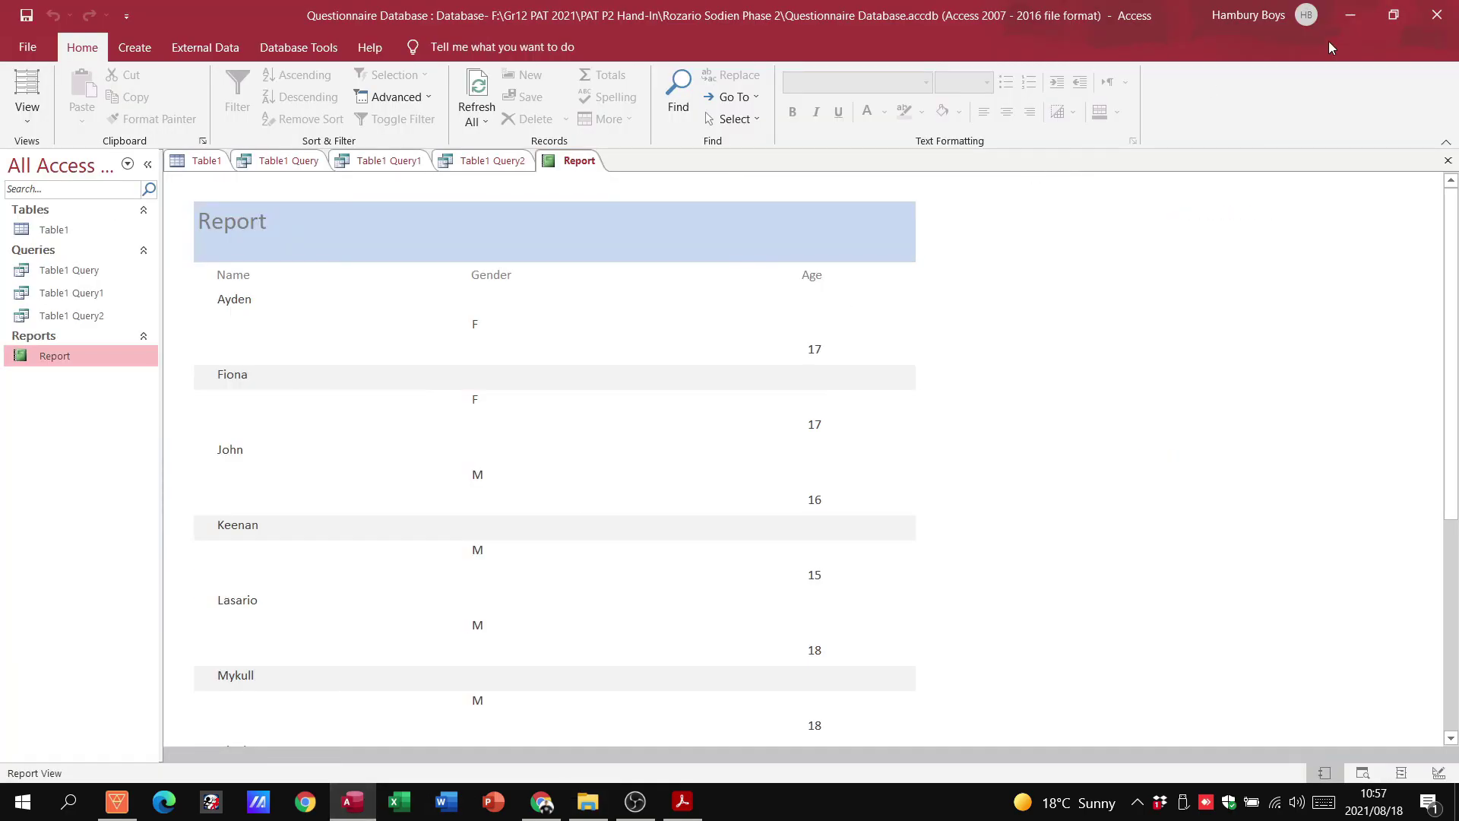
click(1435, 20)
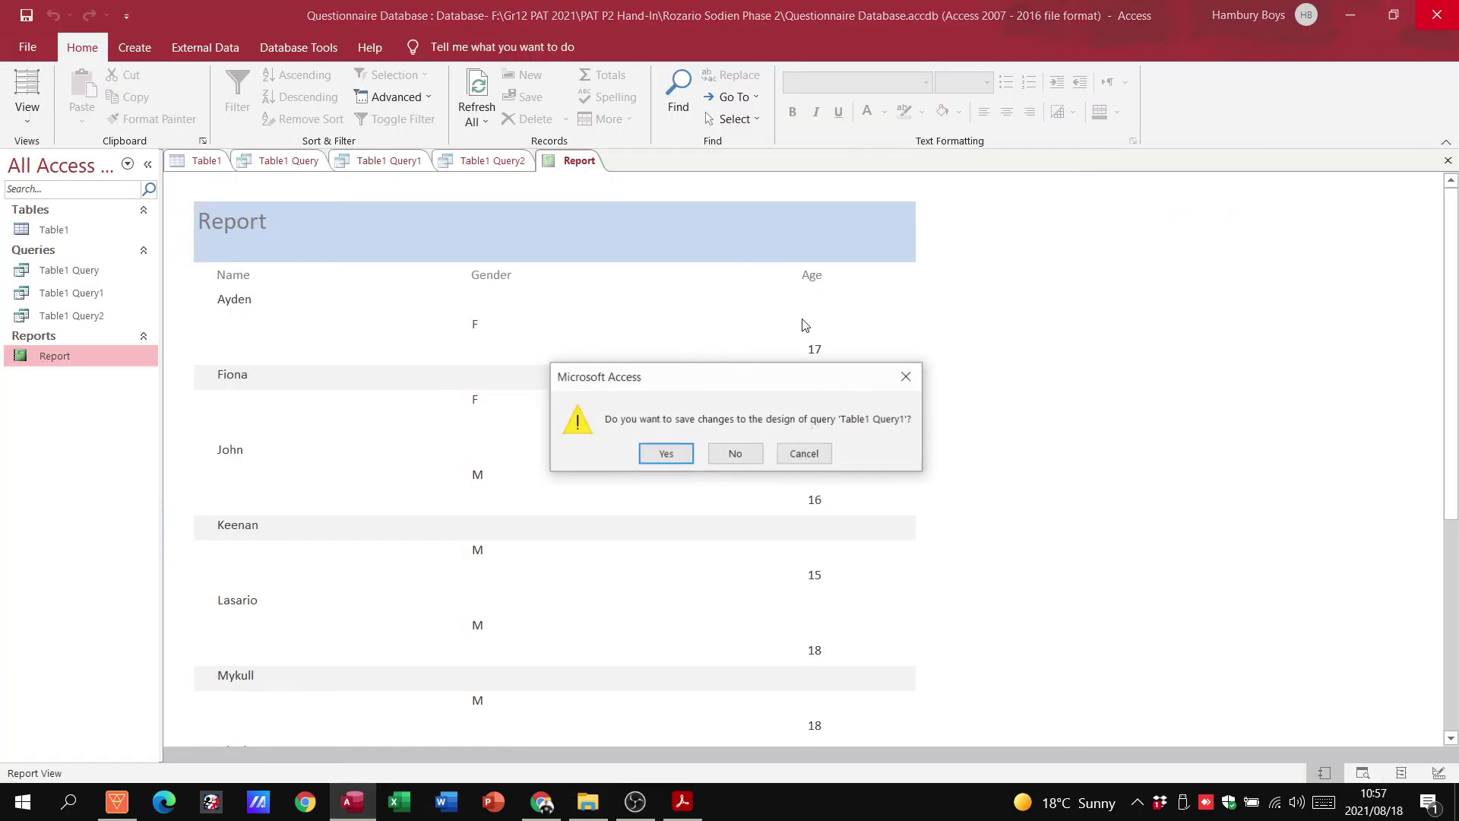
click(731, 455)
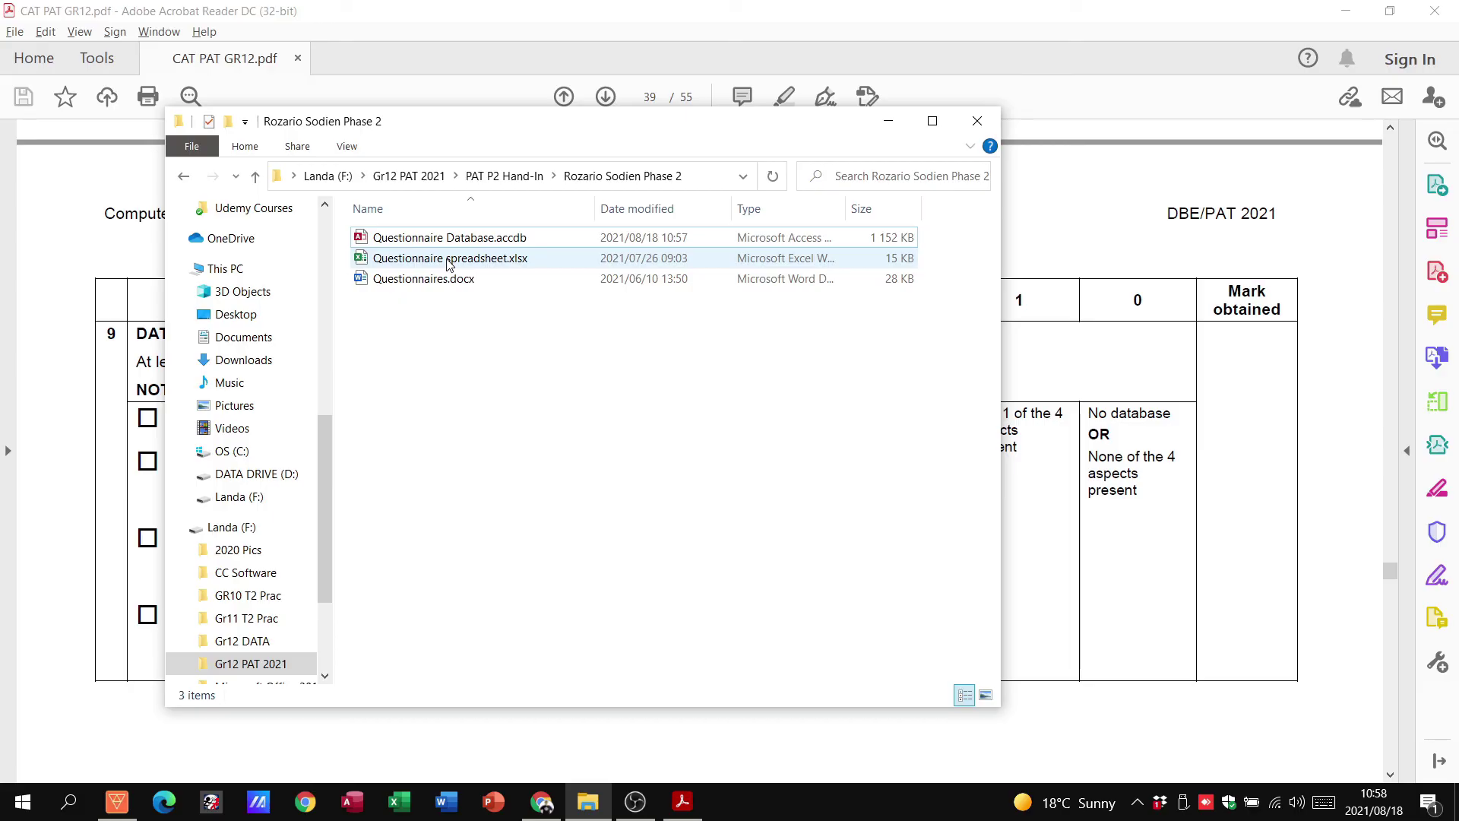
click(448, 239)
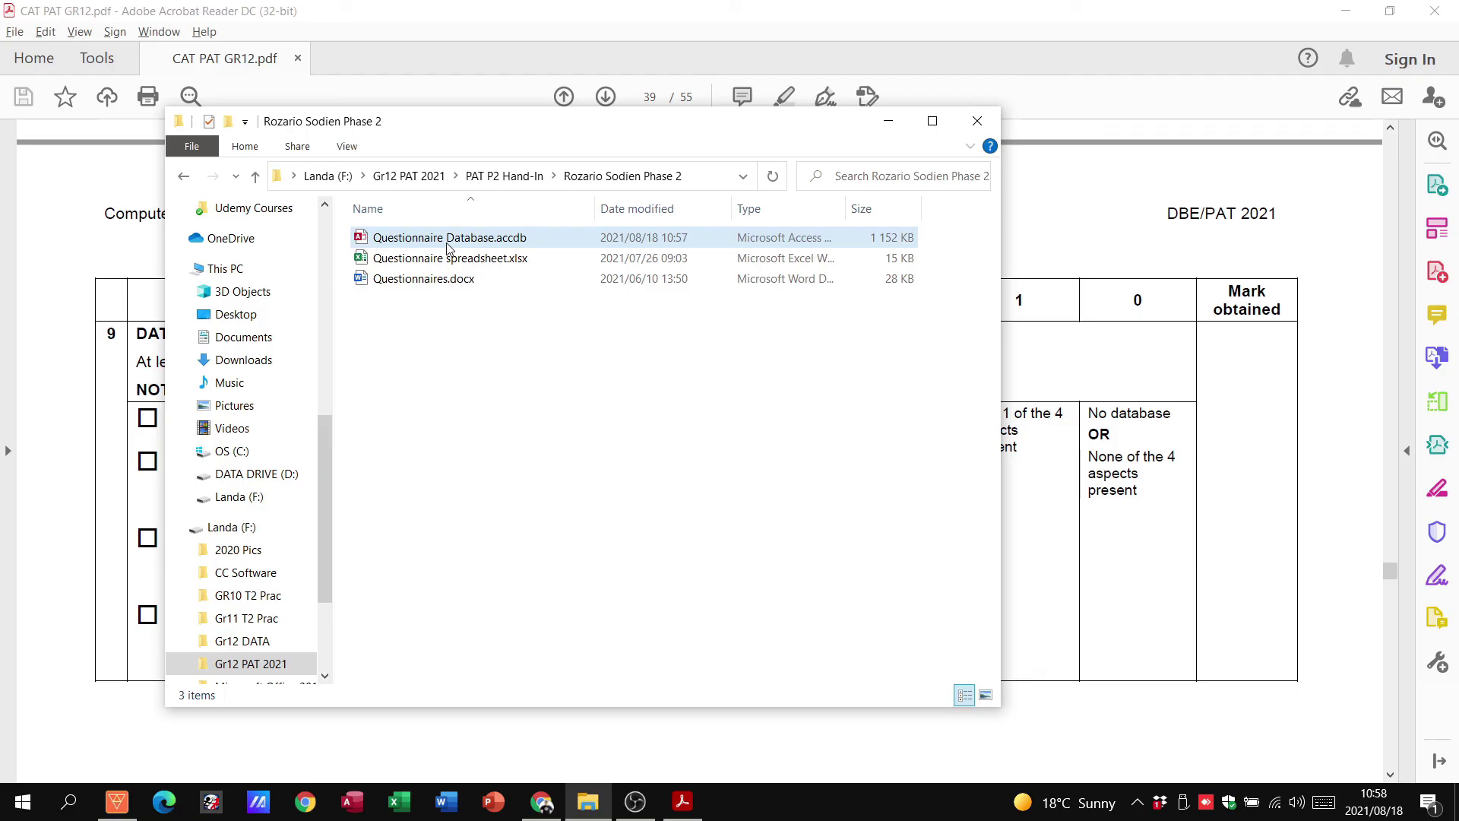
click(459, 298)
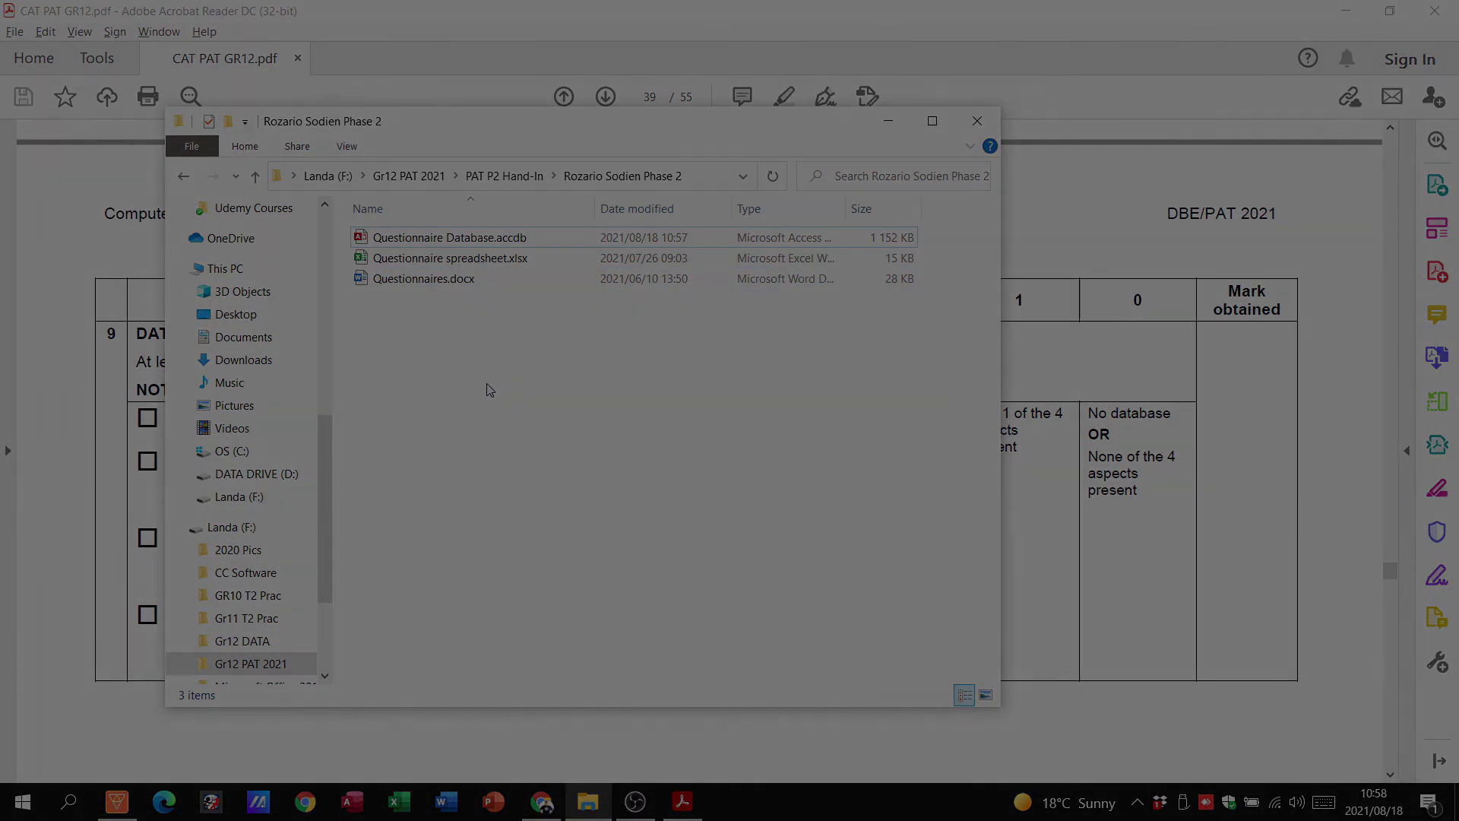